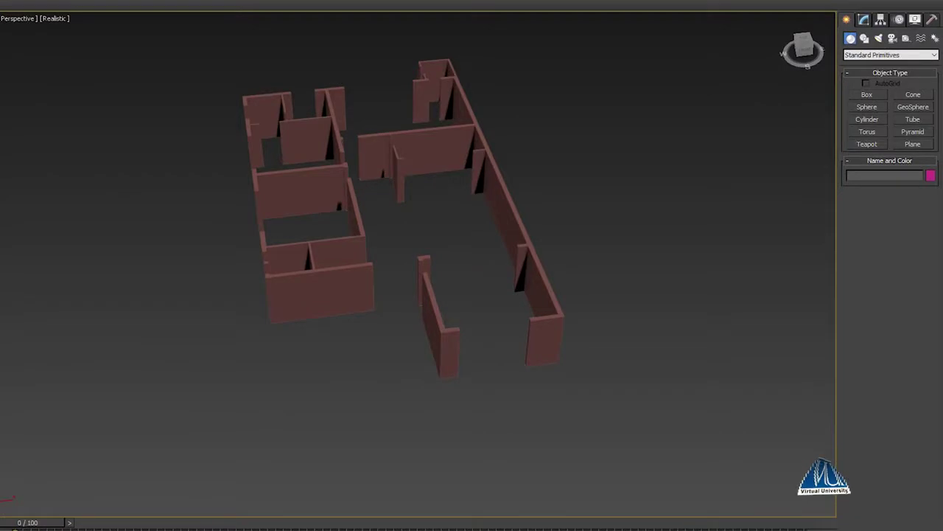
Draw a large Plane primitive under the floor-plan walls as a ground surface
left_click(332, 300)
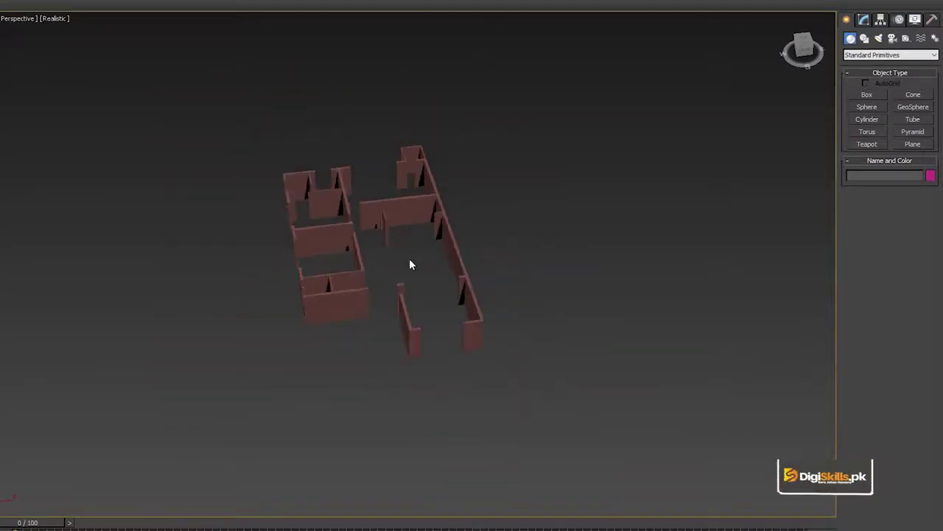
mouse_move(409, 258)
middle_mouse_down()
mouse_move(390, 244)
mouse_move(408, 226)
middle_mouse_up()
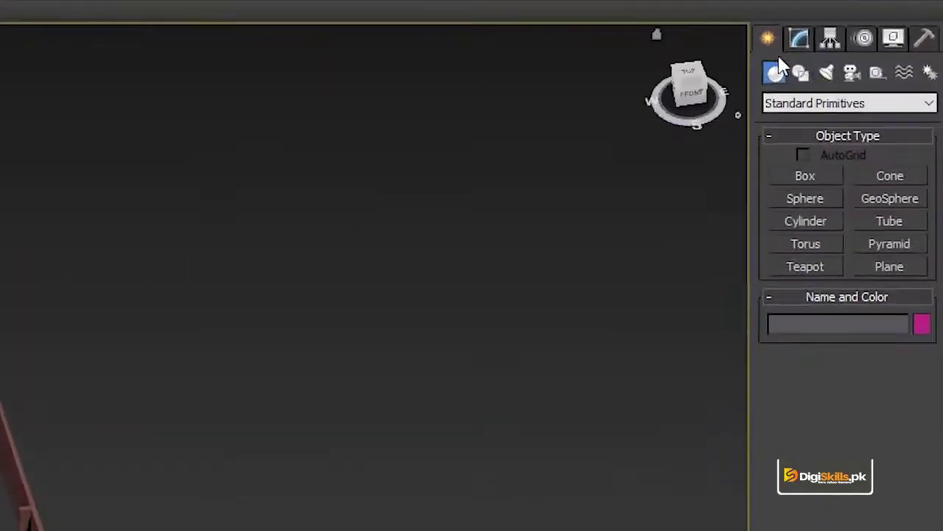
left_click(877, 267)
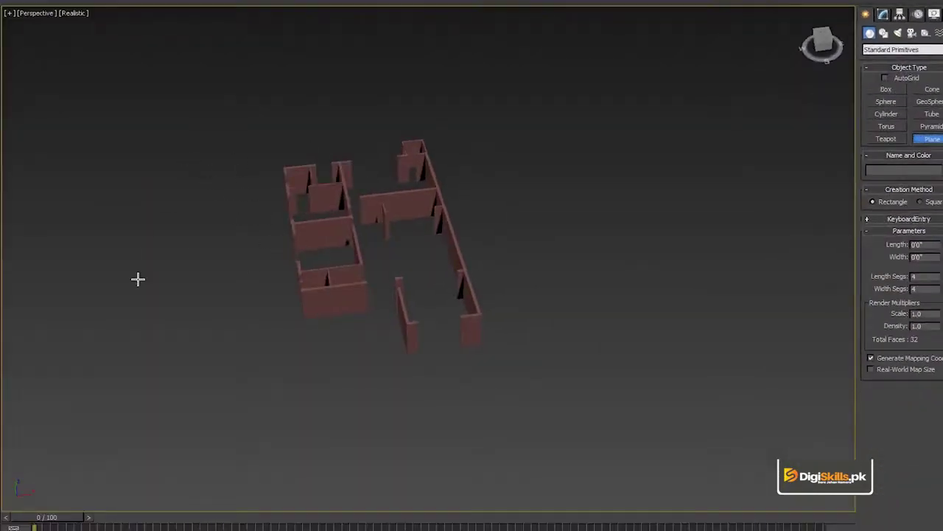
mouse_move(197, 146)
left_mouse_down()
mouse_move(565, 367)
mouse_move(609, 363)
left_mouse_up()
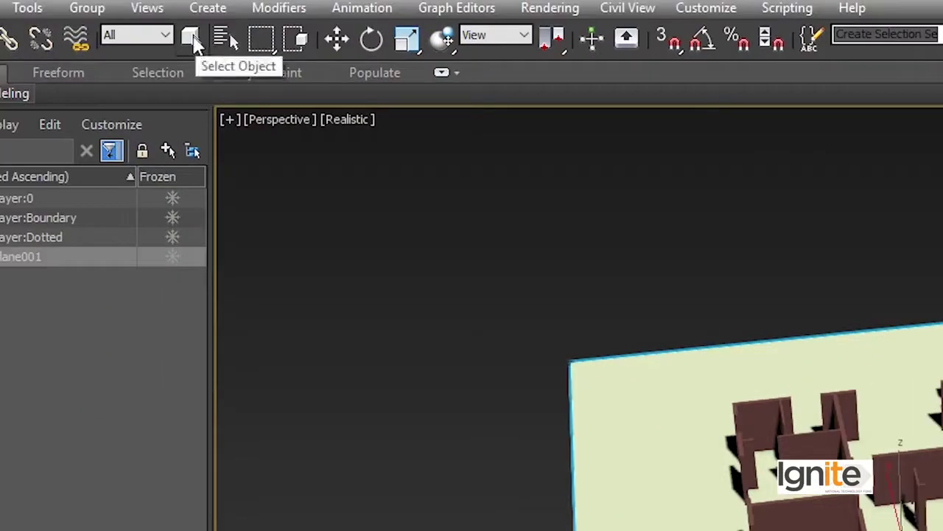
left_click(192, 38)
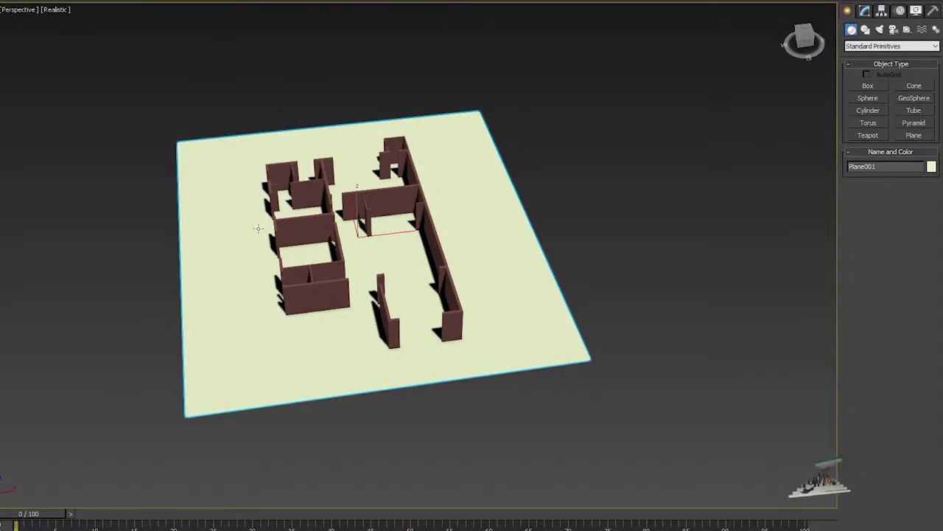
Inspect the wall openings up close, then select the wall object Layer:0
key("w")
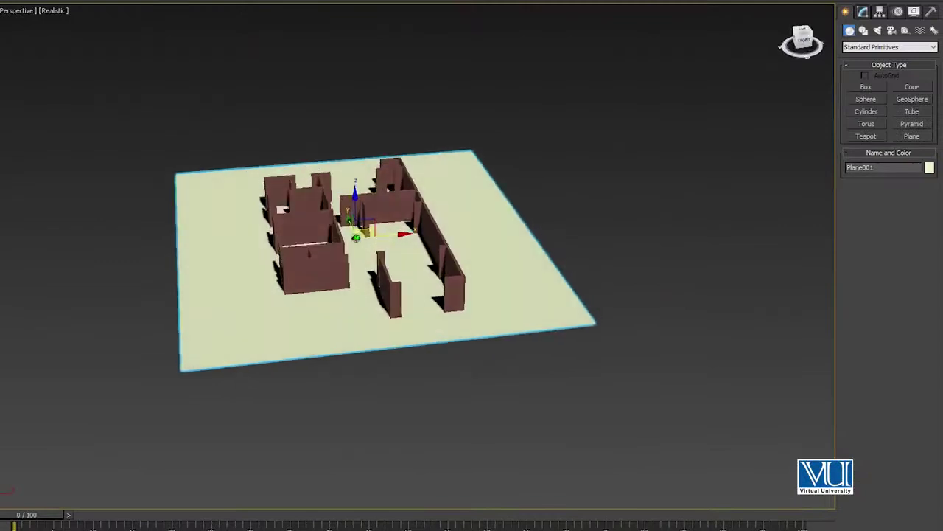
mouse_move(383, 243)
middle_mouse_down("alt")
mouse_move(383, 273)
mouse_move(383, 236)
middle_mouse_up("alt")
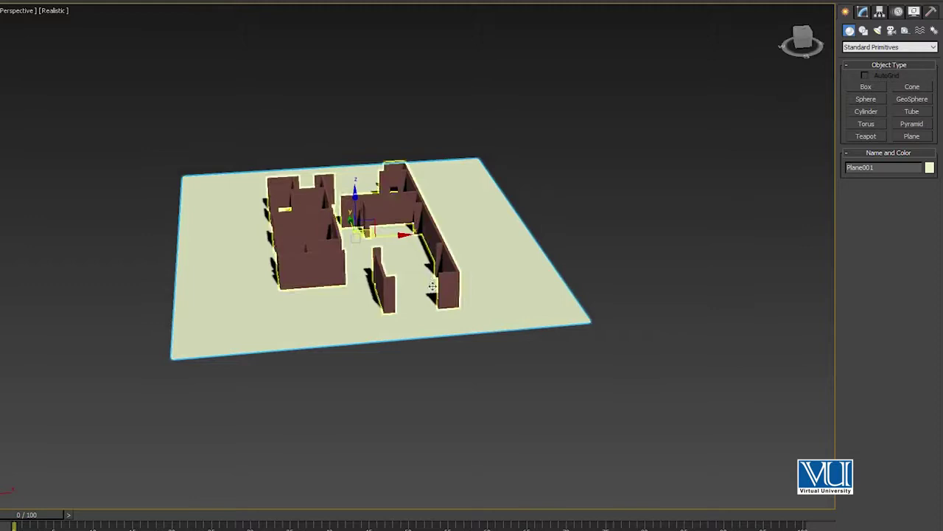
scroll(449, 280, "up", 2)
scroll(435, 292, "up", 2)
scroll(432, 292, "up", 2)
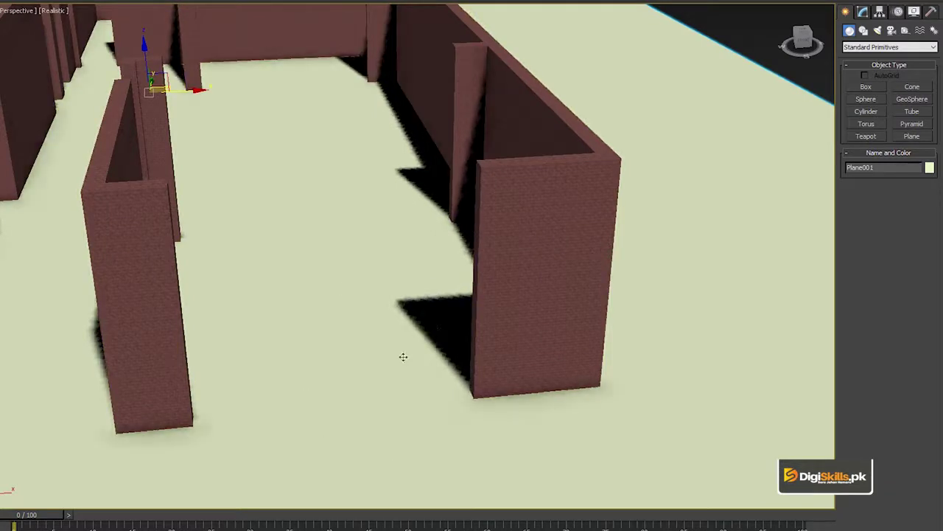
scroll(518, 314, "down", 2)
scroll(507, 310, "down", 8)
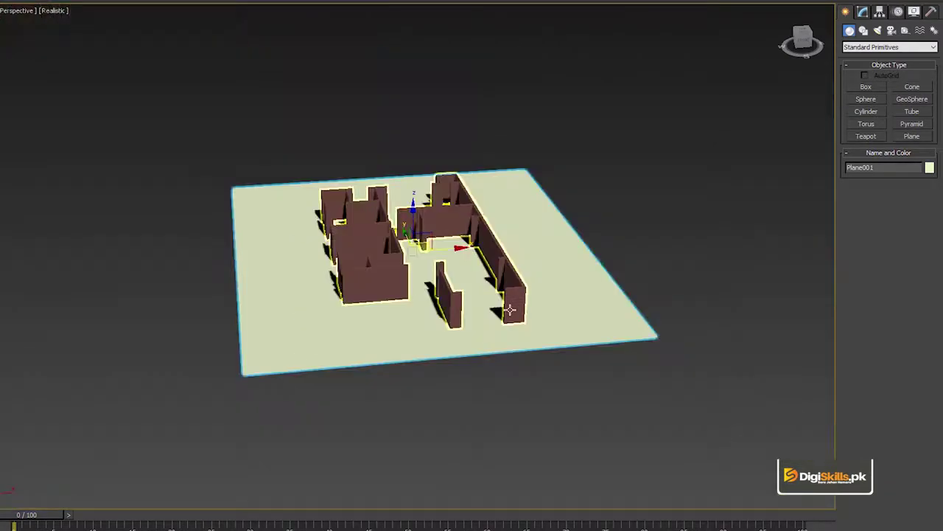
scroll(465, 276, "up", 3)
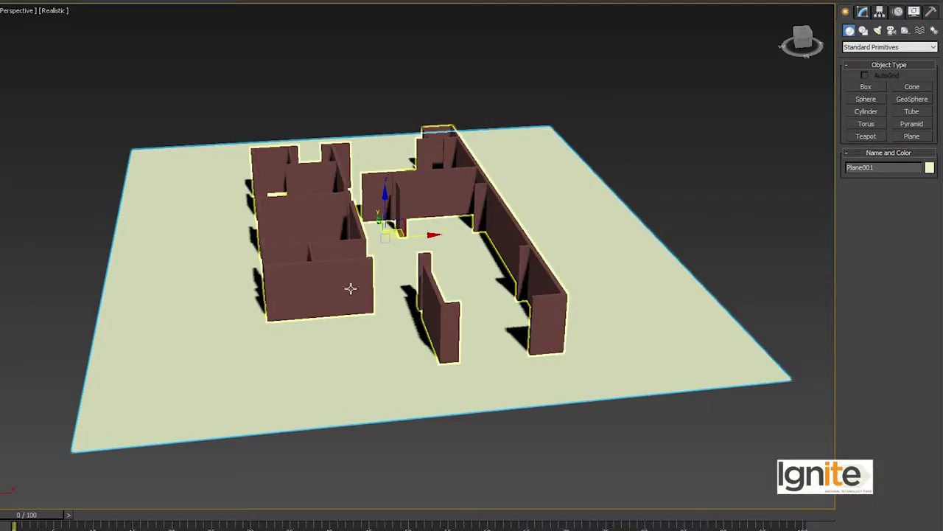
scroll(523, 307, "up", 4)
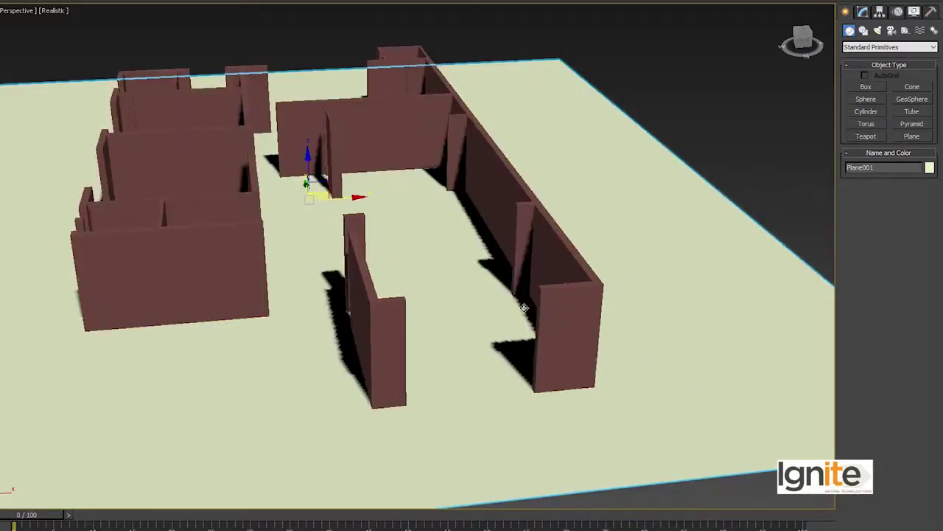
scroll(558, 320, "up", 2)
scroll(558, 320, "up", 5)
scroll(556, 321, "down", 7)
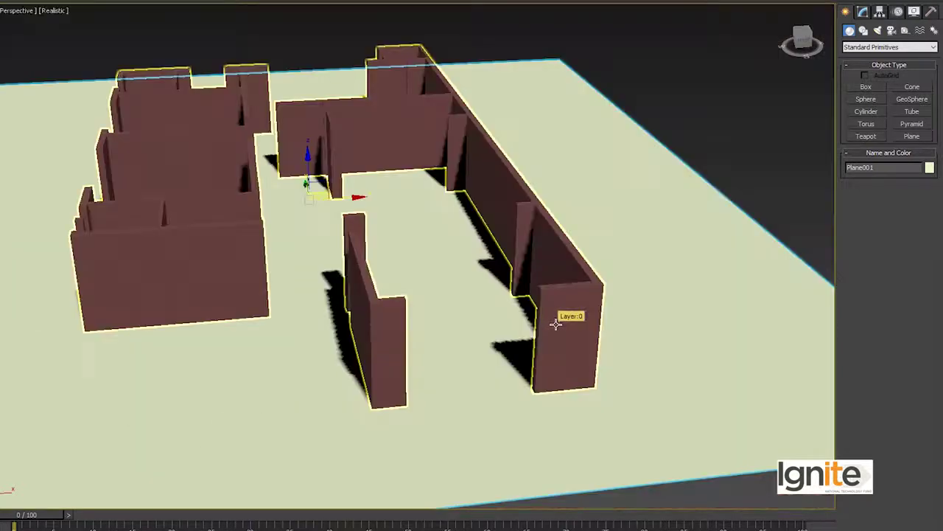
scroll(558, 325, "up", 2)
scroll(533, 309, "up", 2)
scroll(510, 297, "up", 5)
scroll(510, 298, "down", 5)
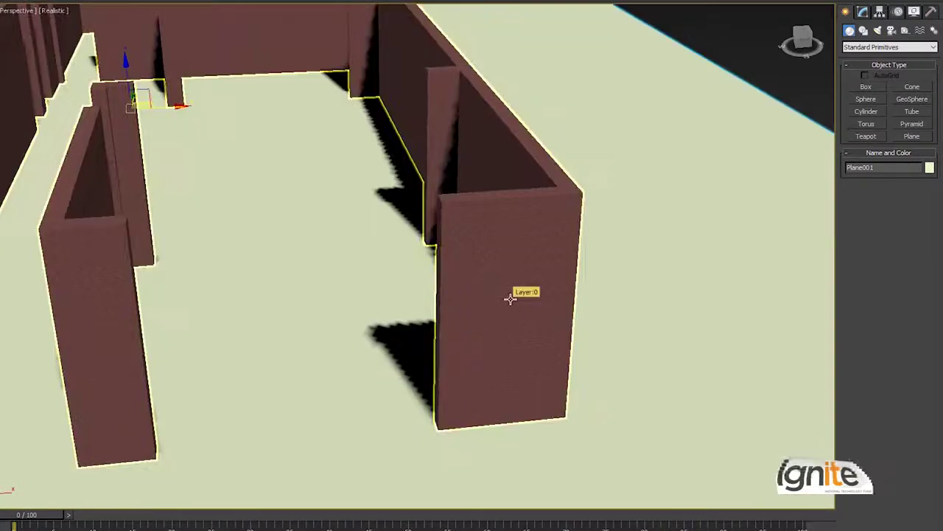
middle_click_drag(510, 299, 531, 322)
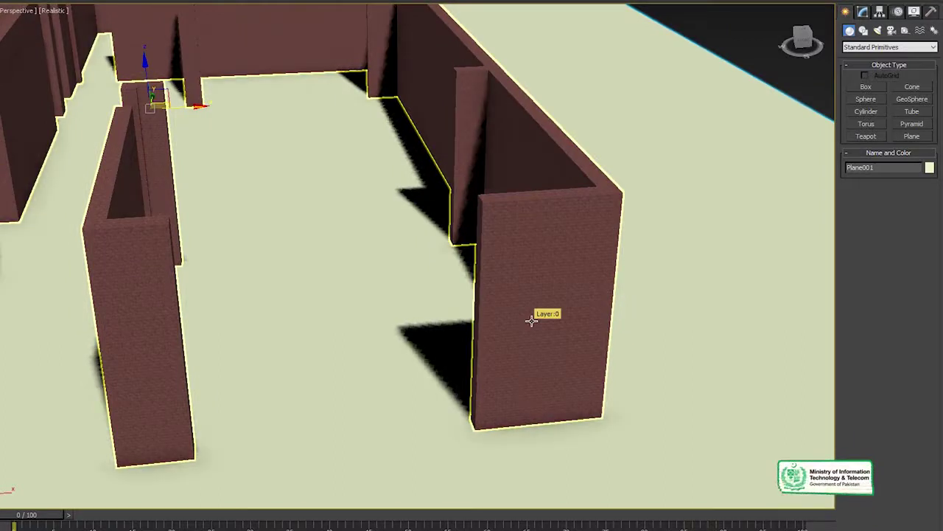
scroll(520, 298, "up", 5)
scroll(520, 296, "down", 5)
left_click(520, 272)
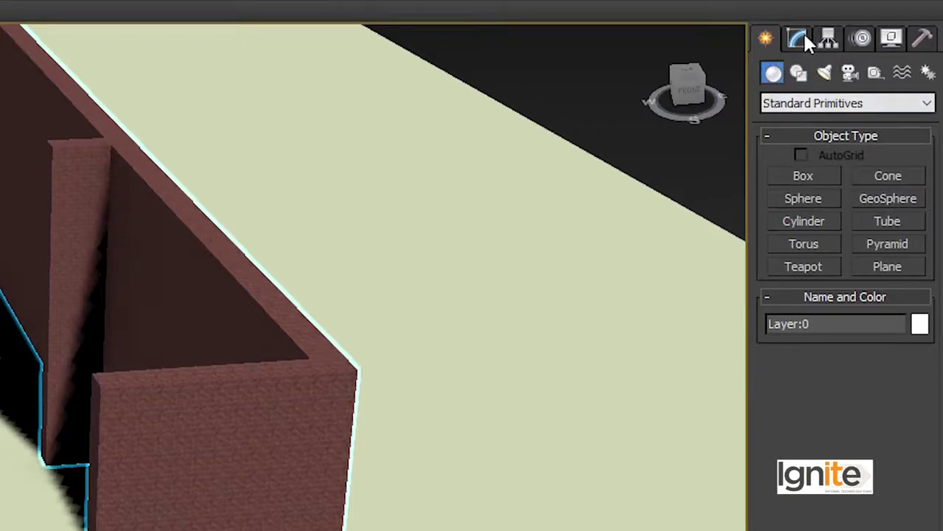
Show the walls' modifier stack, toggling Polygon level on and off, to reveal UVW Map and Editable Poly
left_click(799, 34)
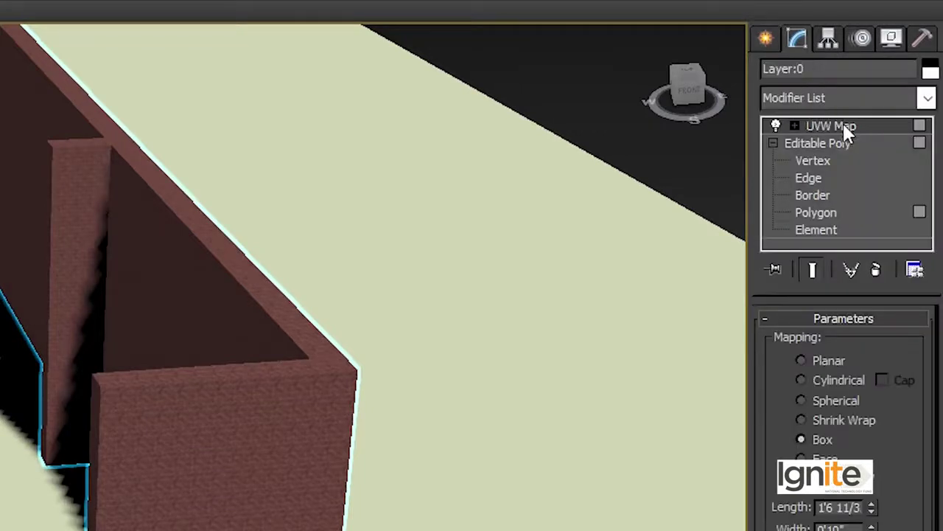
key("4")
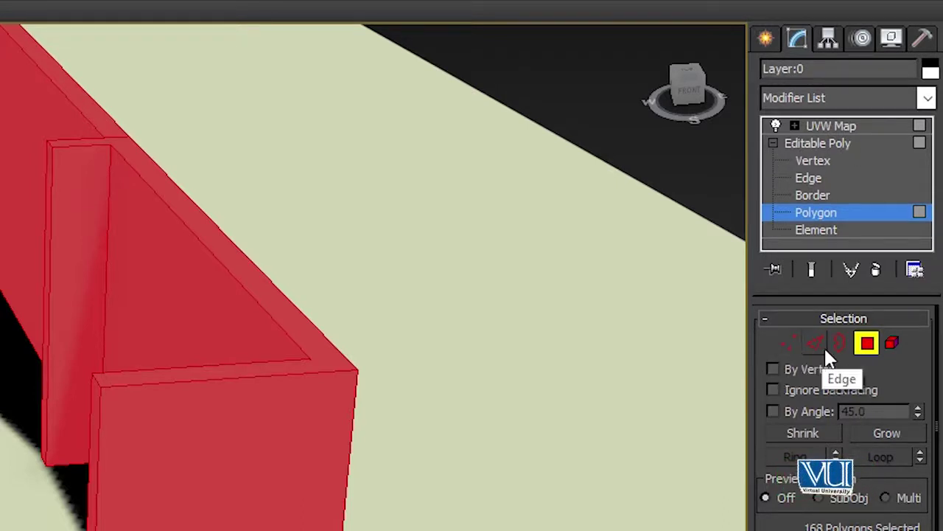
left_click(867, 343)
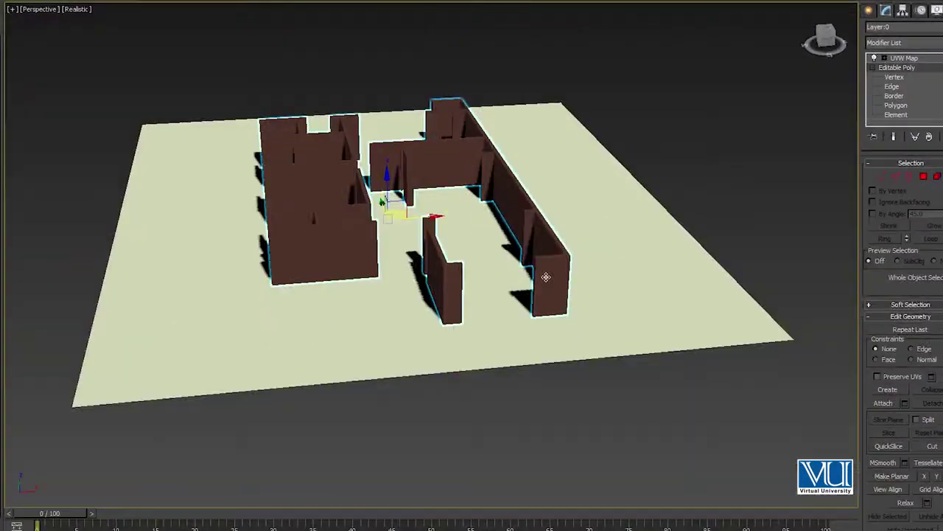
scroll(546, 276, "up", 5)
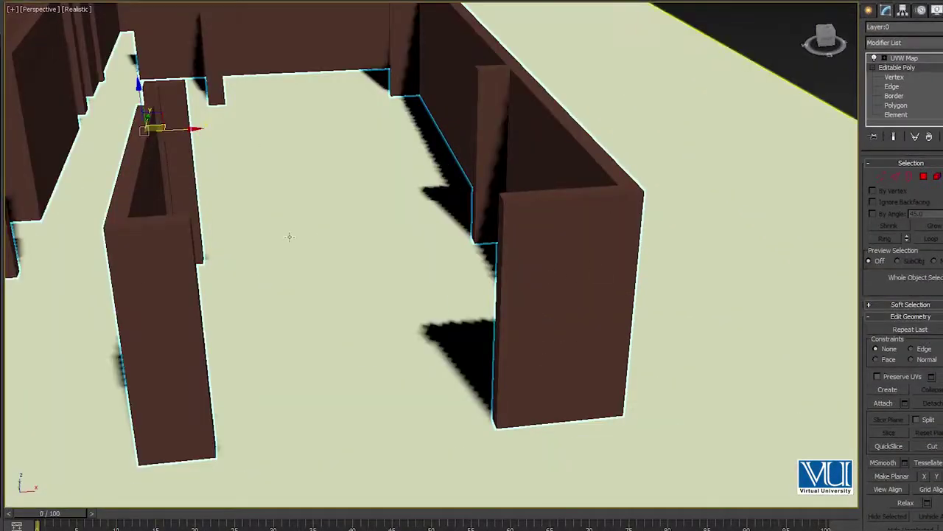
scroll(304, 243, "down", 4)
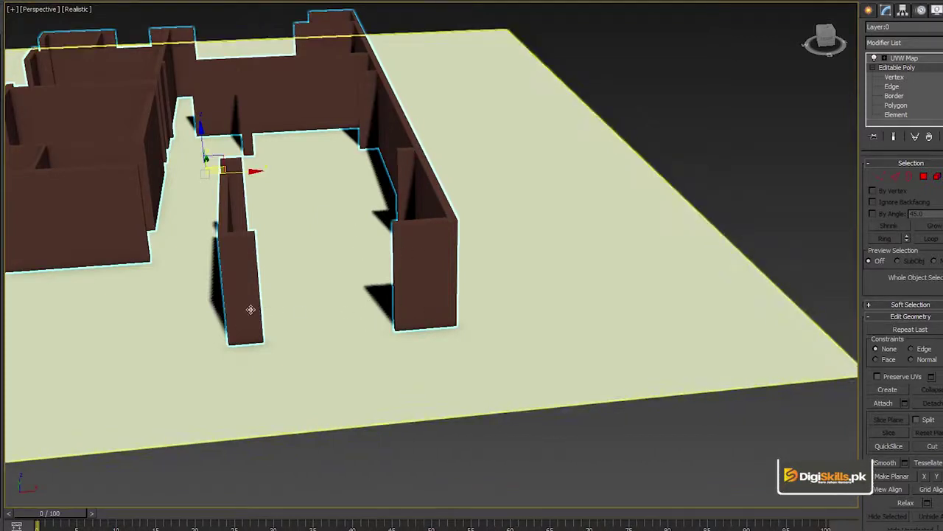
scroll(352, 302, "up", 2)
scroll(375, 296, "up", 1)
scroll(402, 299, "up", 2)
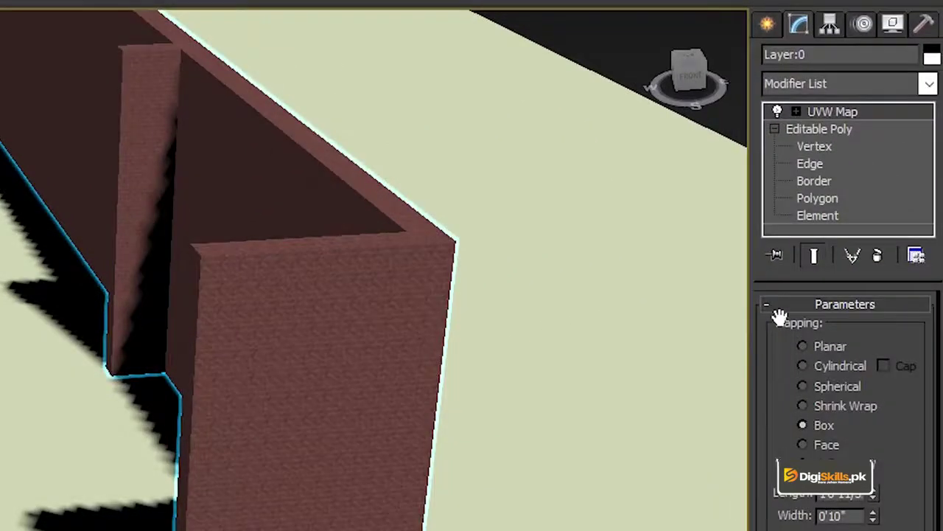
scroll(811, 374, "down", 2)
scroll(796, 379, "up", 2)
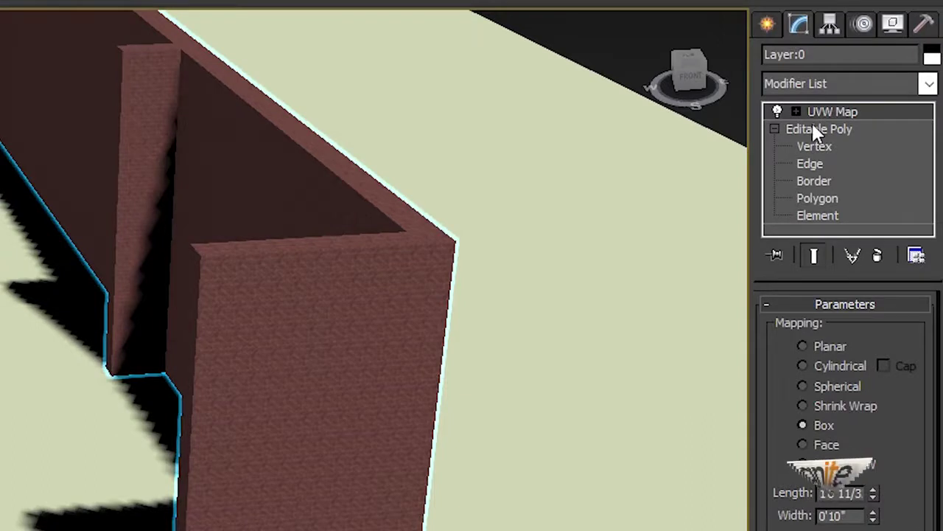
At Editable Poly polygon level, select the end and side faces of both wall stubs
left_click(816, 130)
left_click(868, 328)
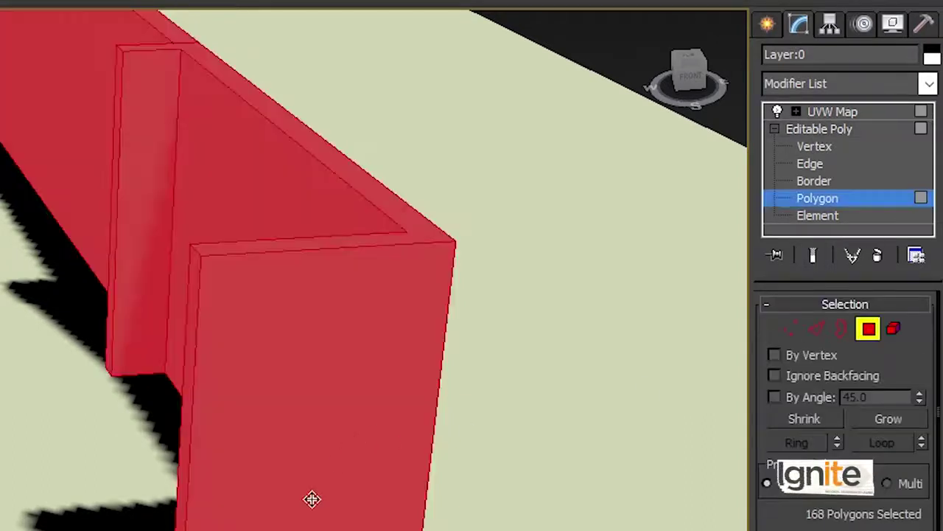
left_click(302, 515)
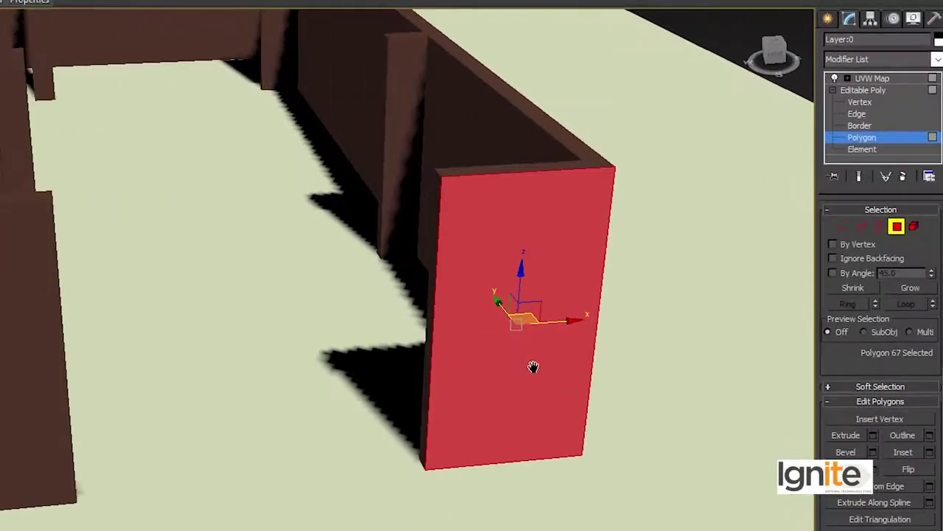
middle_click_drag(533, 366, 563, 388)
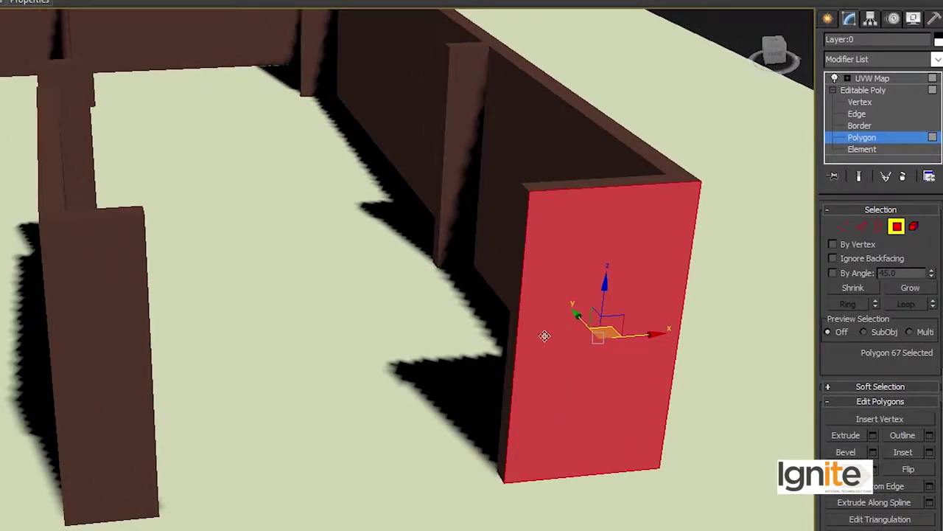
left_click(77, 415, "ctrl")
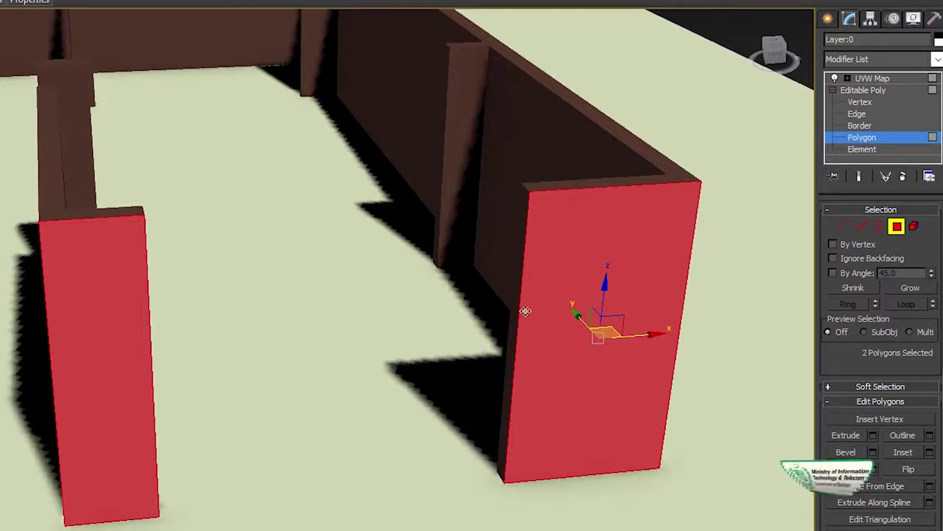
middle_click_drag(594, 379, 607, 383)
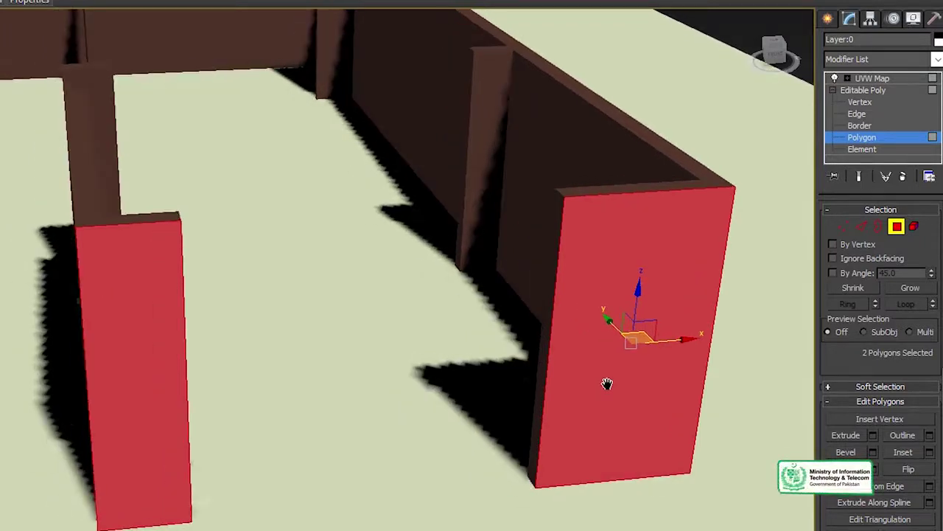
left_click(542, 379, "ctrl")
mouse_move(774, 53)
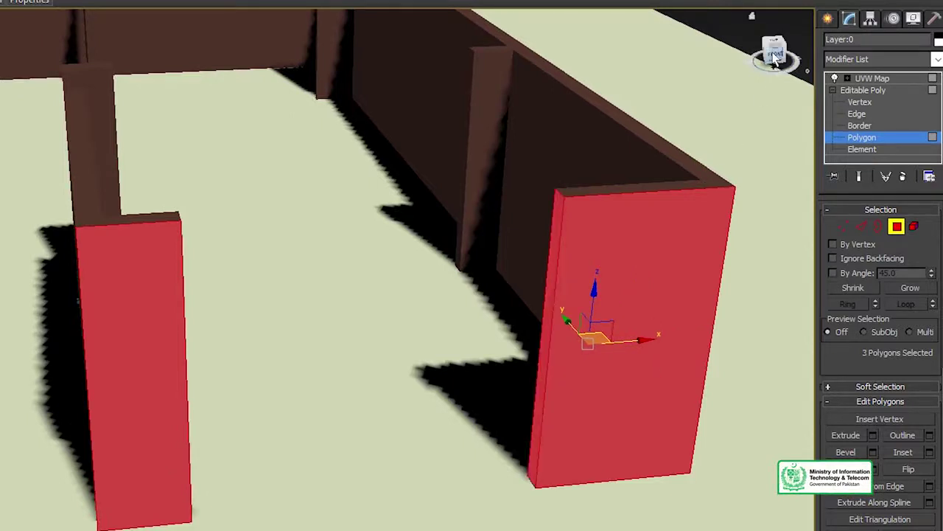
left_click_drag(774, 59, 737, 70)
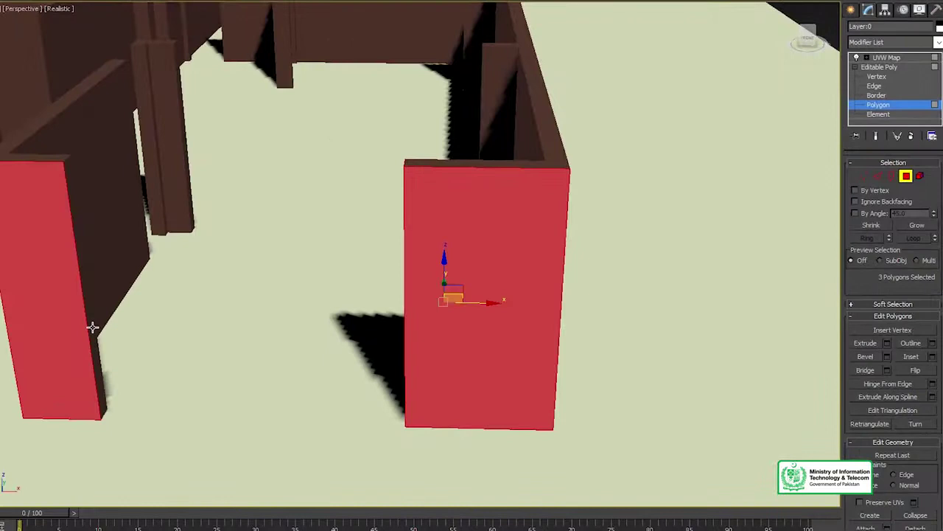
left_click(92, 327, "ctrl")
middle_click_drag(174, 336, 234, 319)
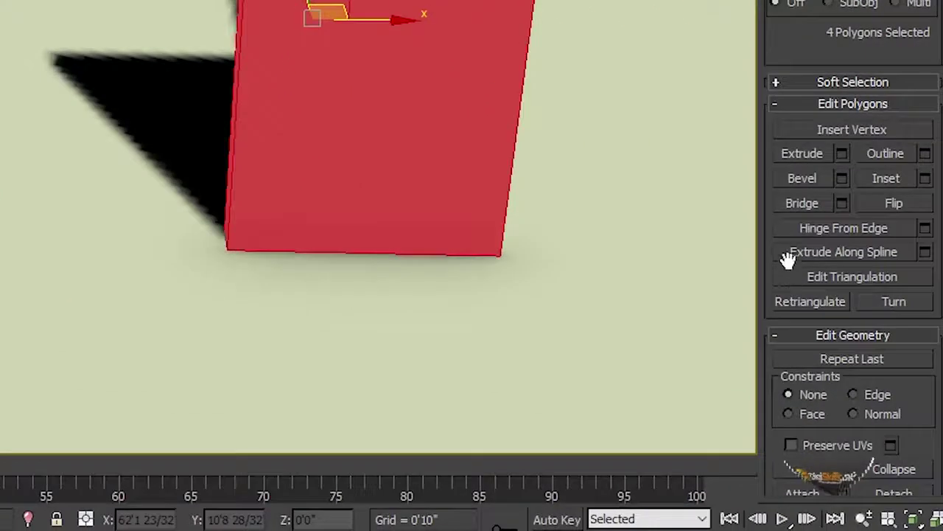
scroll(802, 261, "down", 2)
Slice the selected wall-end faces horizontally at Z 3'0", then turn off Slice Plane
scroll(803, 261, "down", 2)
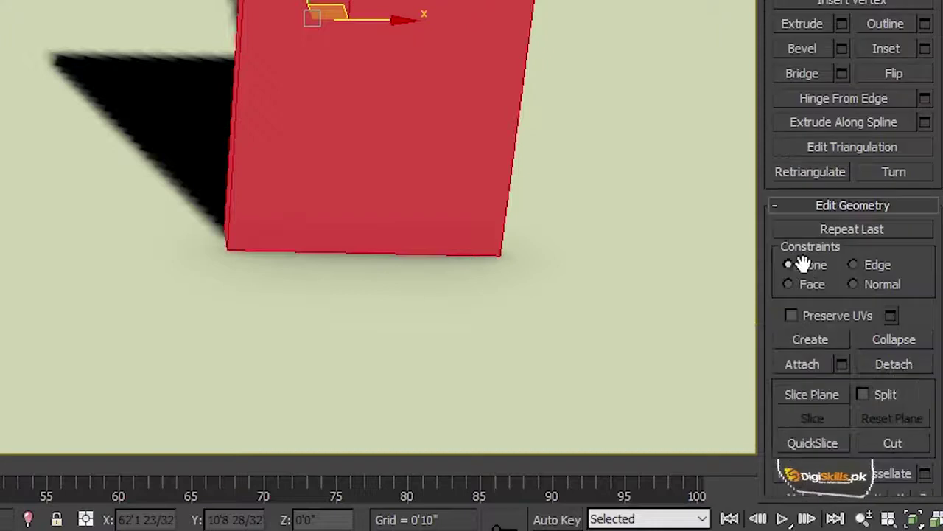
scroll(803, 260, "down", 3)
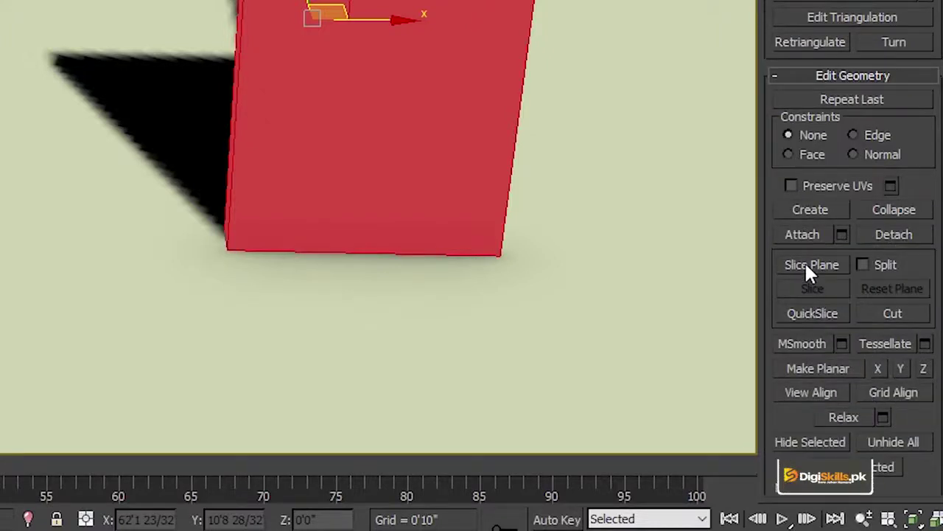
left_click(807, 267)
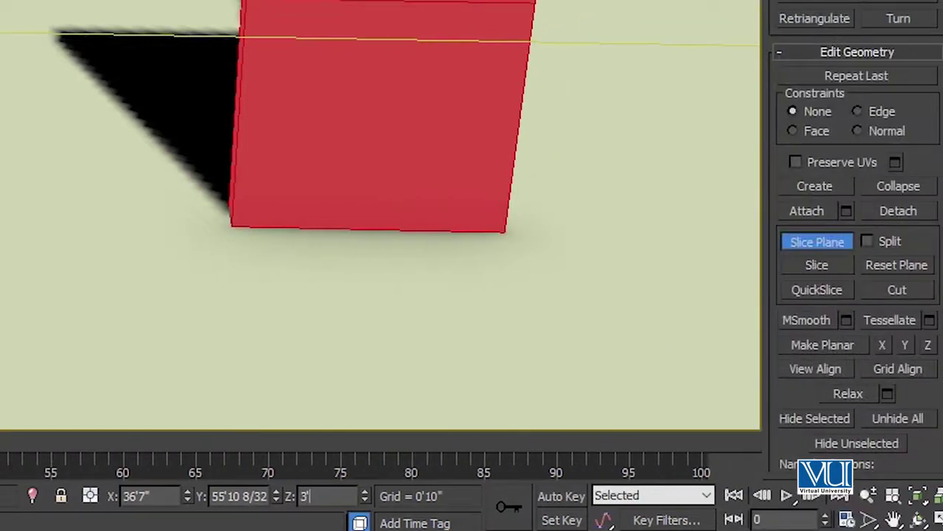
left_click(813, 264)
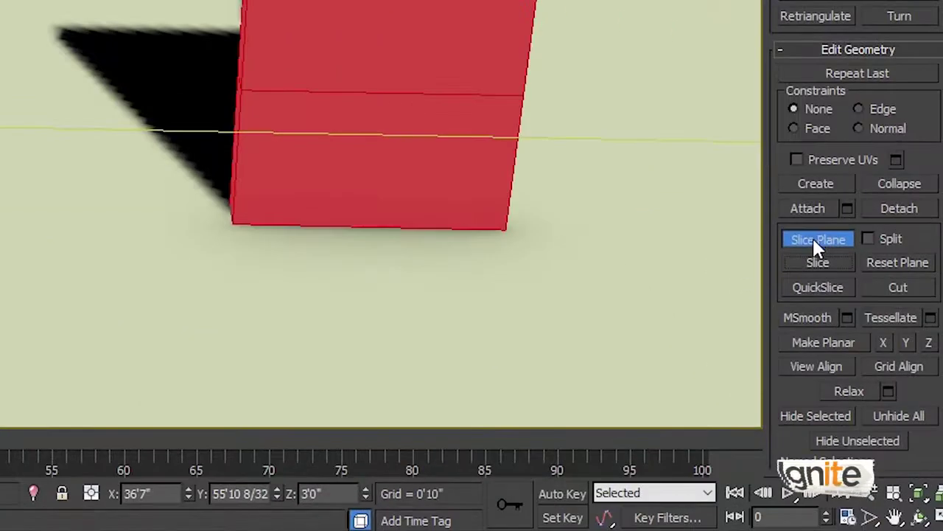
left_click(872, 405)
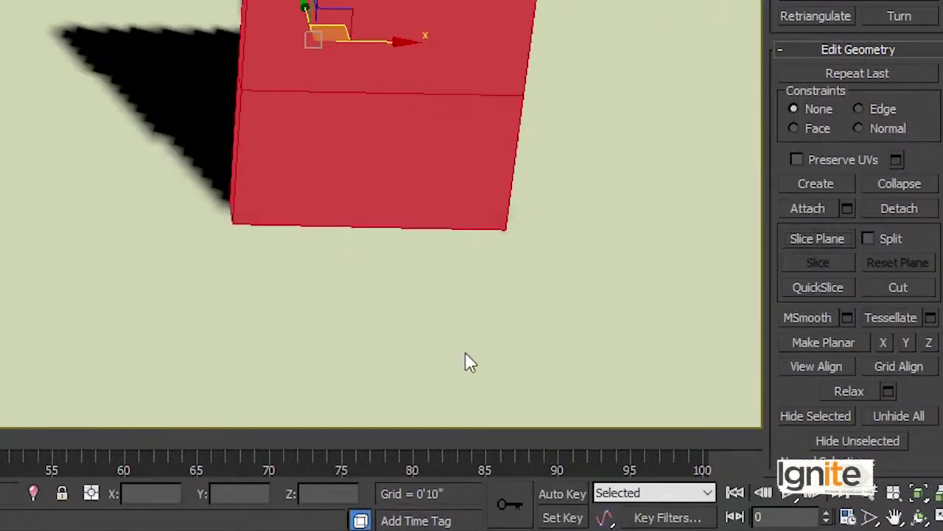
Add a second slice across the red wall ends at Z 9'
left_click(813, 239)
double_click(335, 494)
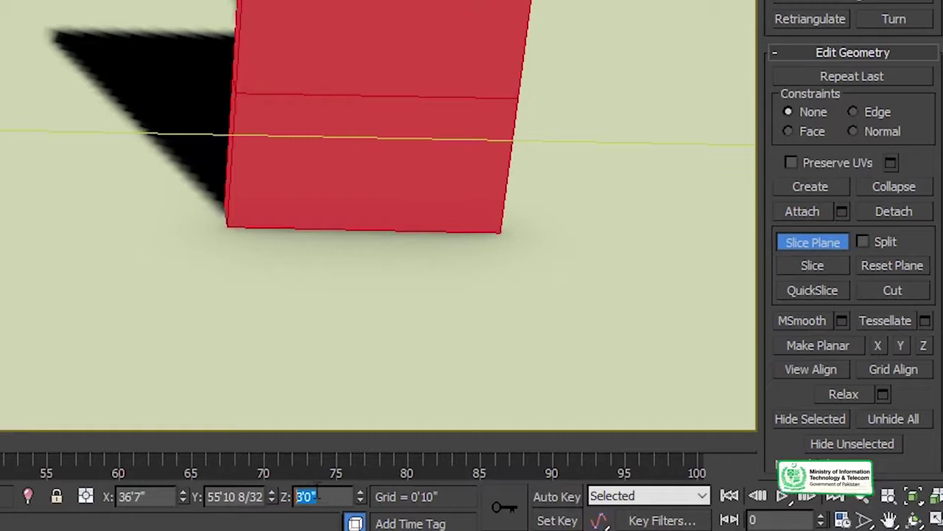
type("9")
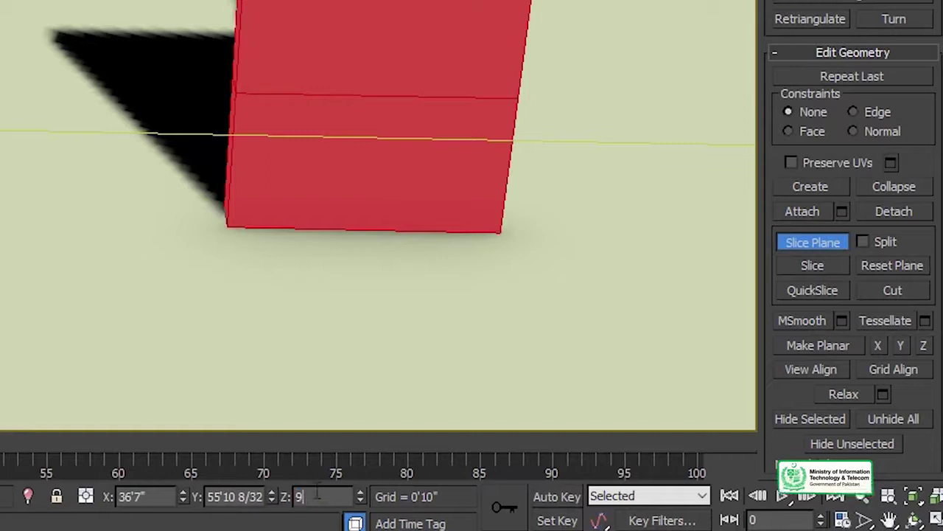
left_click(811, 274)
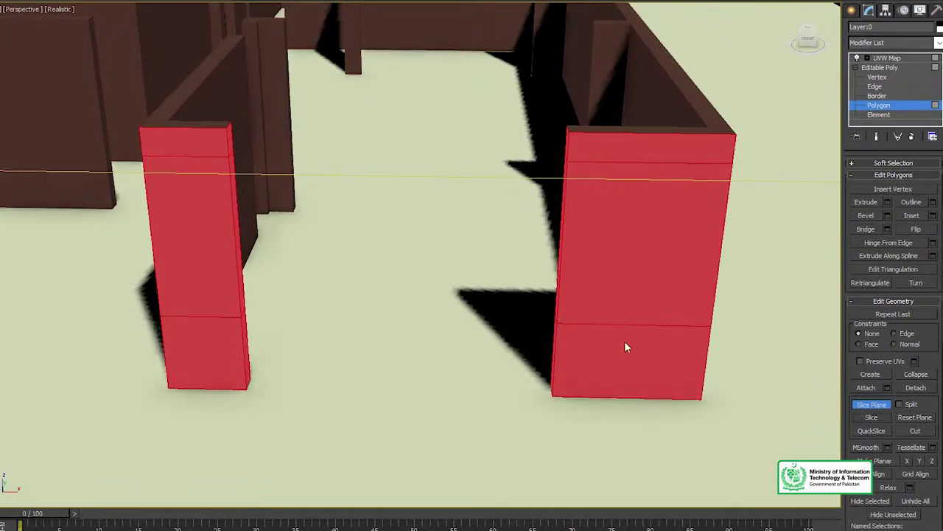
scroll(903, 190, "up", 3)
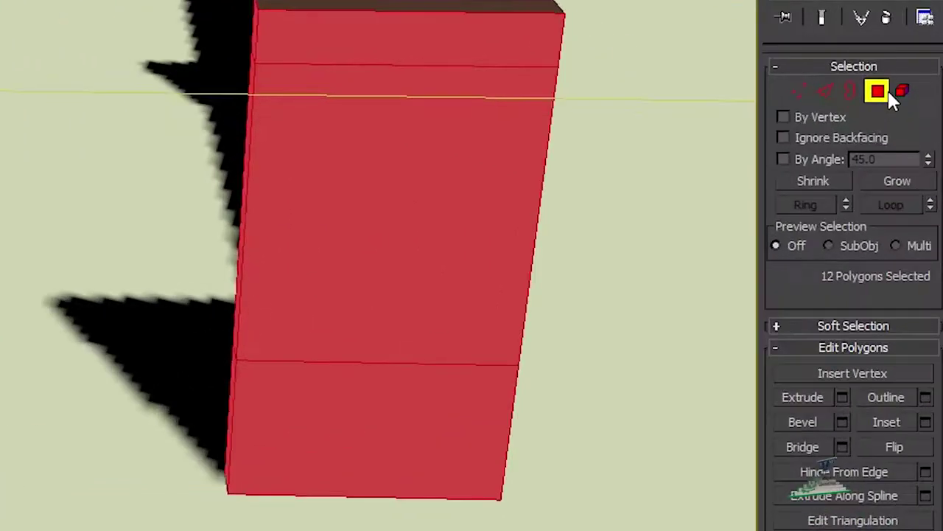
Pick the sliced end-face sections on the right and left wall ends
left_click(877, 92)
left_click(878, 91)
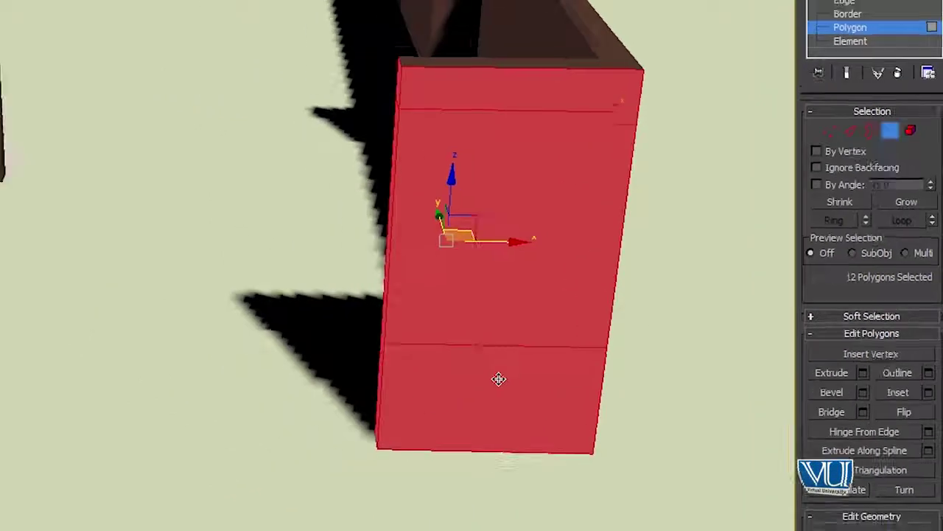
left_click(628, 336)
left_click(627, 278)
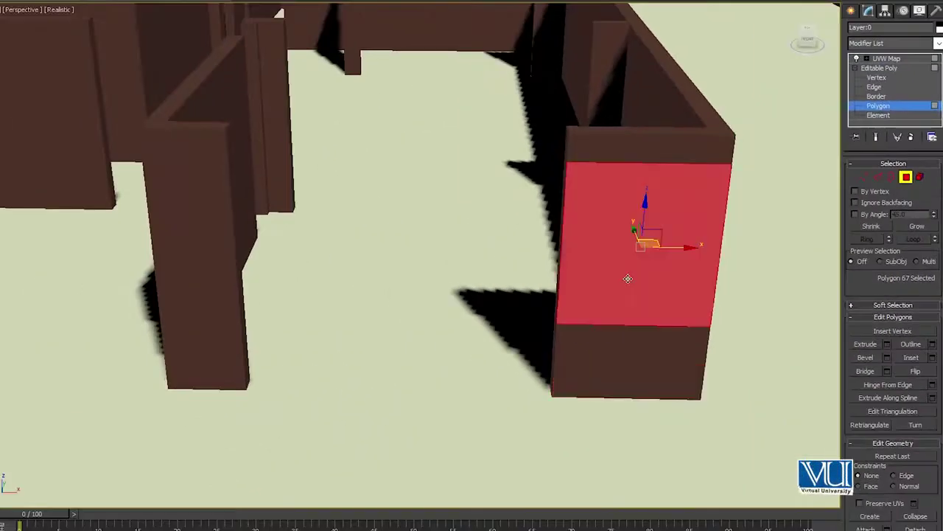
left_click(617, 149)
left_click(201, 157)
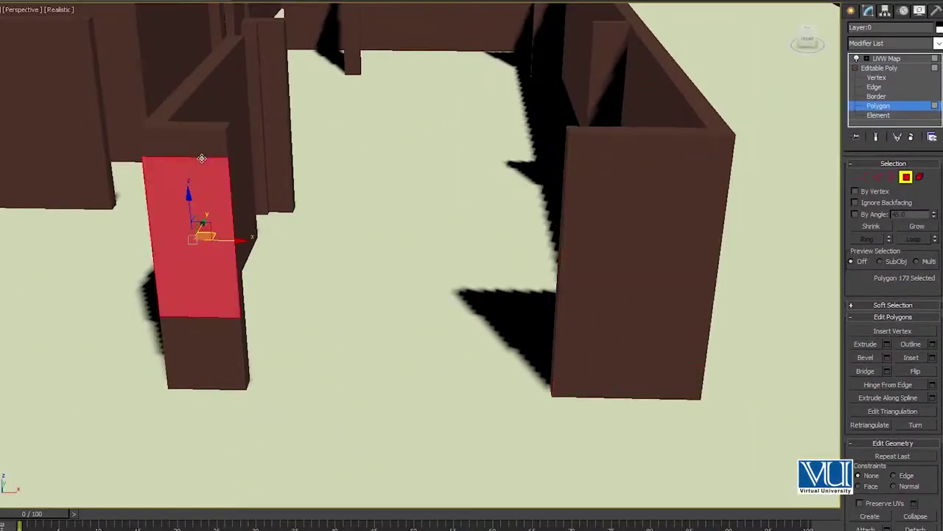
left_click(201, 146)
left_click(220, 362)
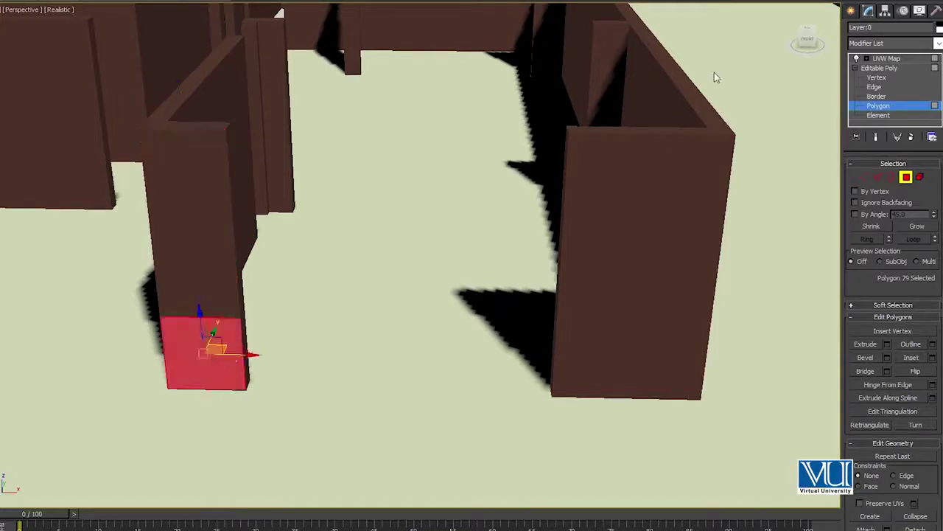
Add the thin inner end faces of the bottom section and the right wall facing the gap
left_click_drag(807, 45, 811, 38)
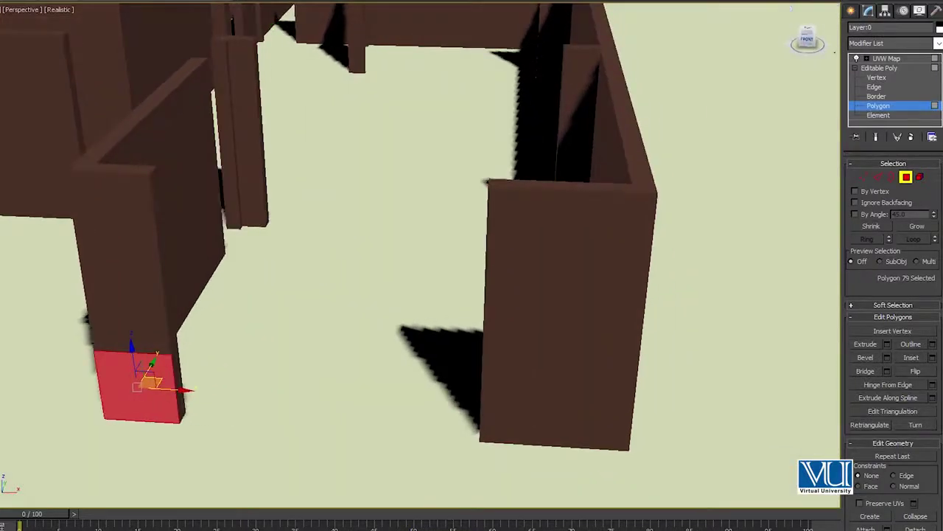
scroll(406, 308, "up", 5)
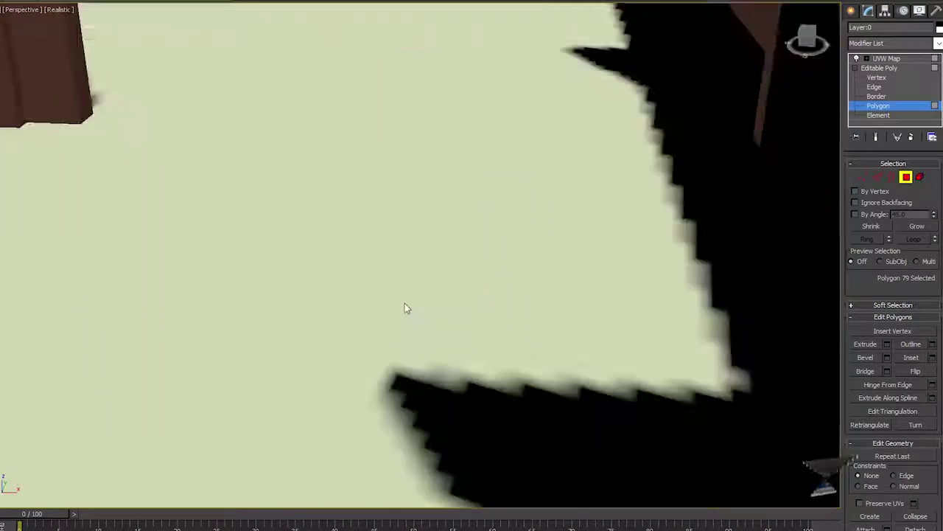
scroll(420, 304, "down", 5)
middle_click_drag(460, 312, 474, 290)
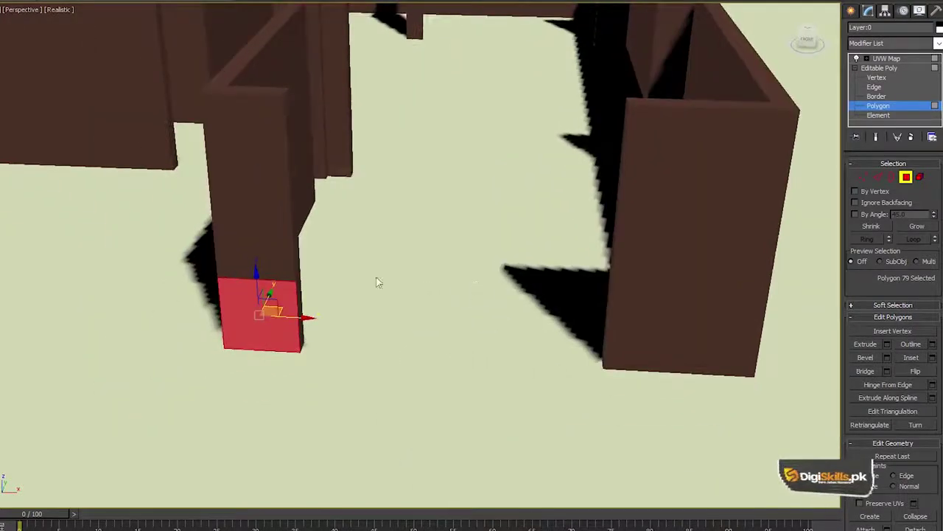
middle_click_drag(408, 322, 350, 310)
scroll(349, 309, "up", 5)
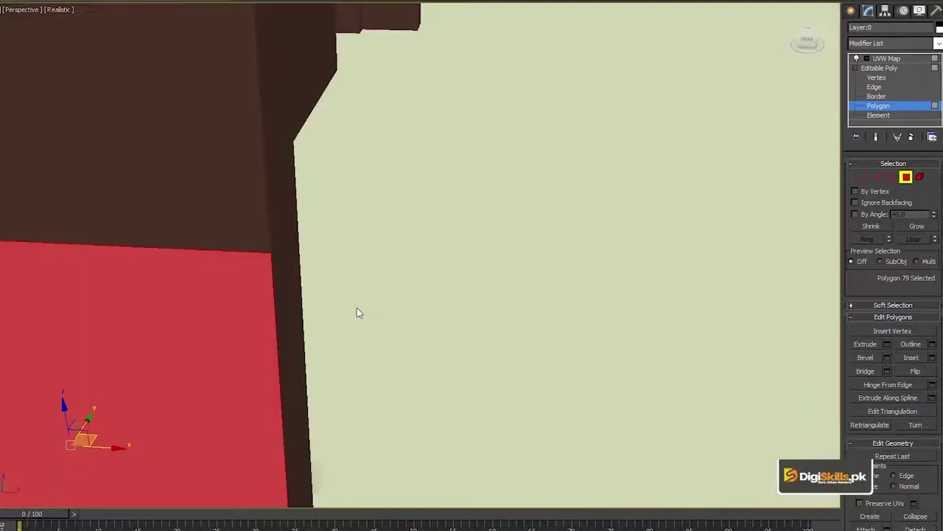
scroll(356, 307, "down", 5)
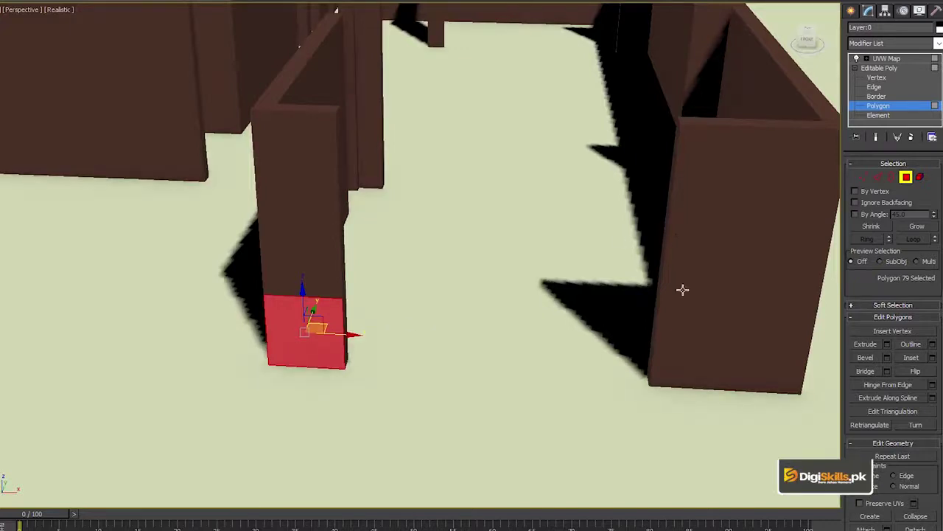
middle_click_drag(459, 296, 432, 289)
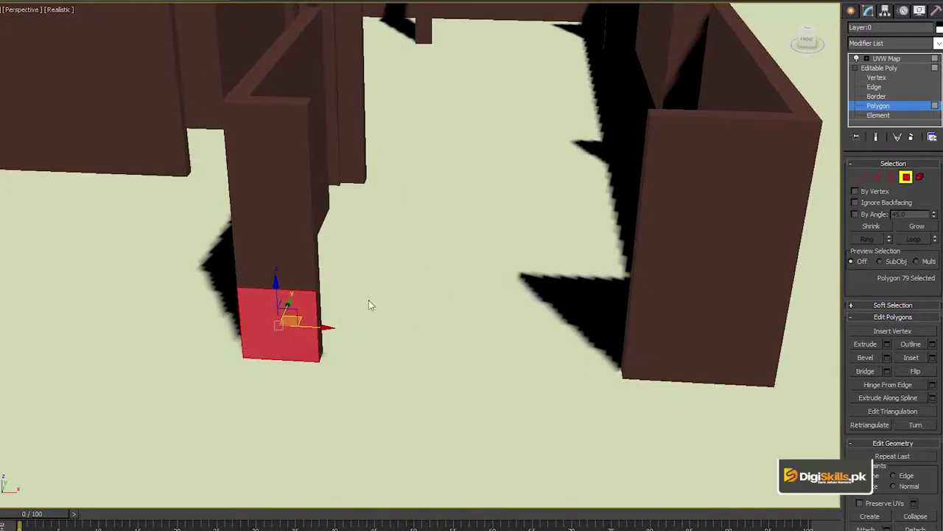
scroll(402, 312, "up", 5)
scroll(402, 311, "down", 5)
left_click(318, 312)
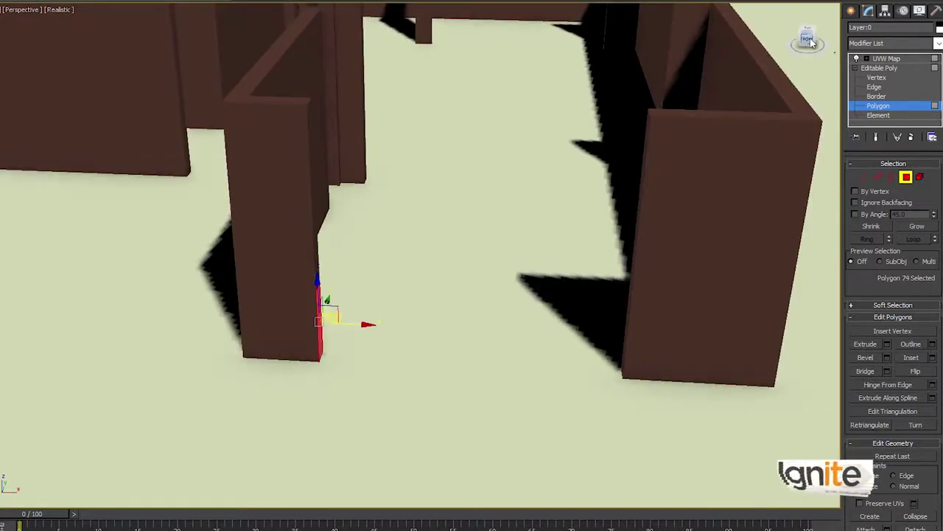
middle_click_drag(442, 255, 414, 255, "alt")
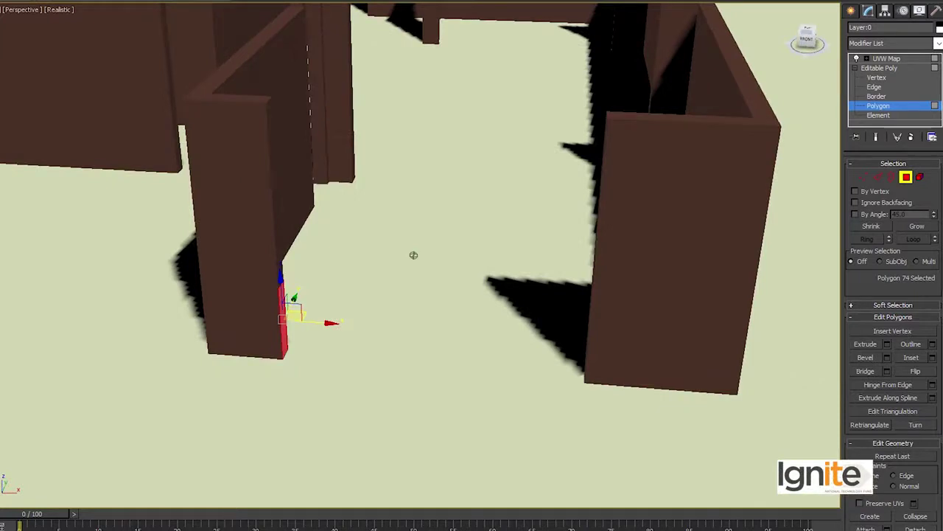
middle_click_drag(413, 255, 413, 255, "alt")
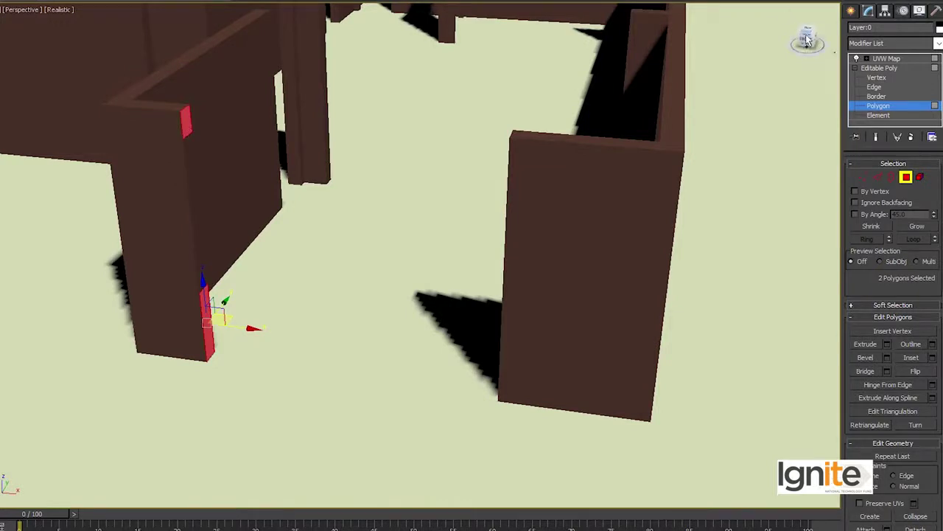
middle_click_drag(413, 255, 413, 255, "alt")
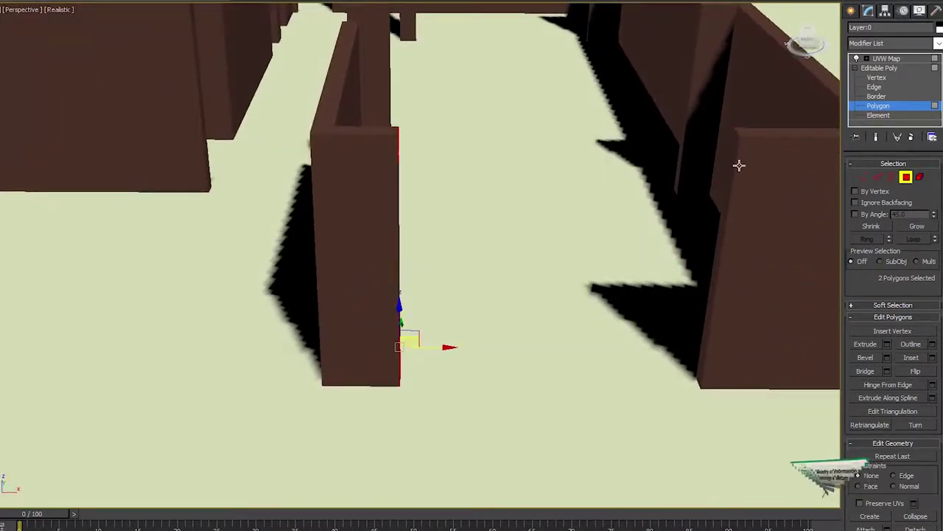
left_click(701, 362, "ctrl")
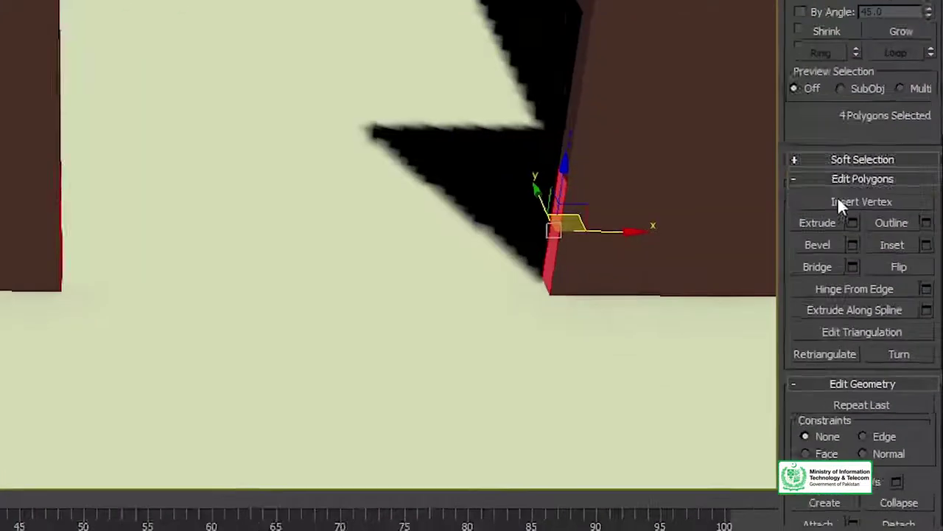
Bridge the selected end faces across the gap, then clear the polygon selection
left_click(841, 231)
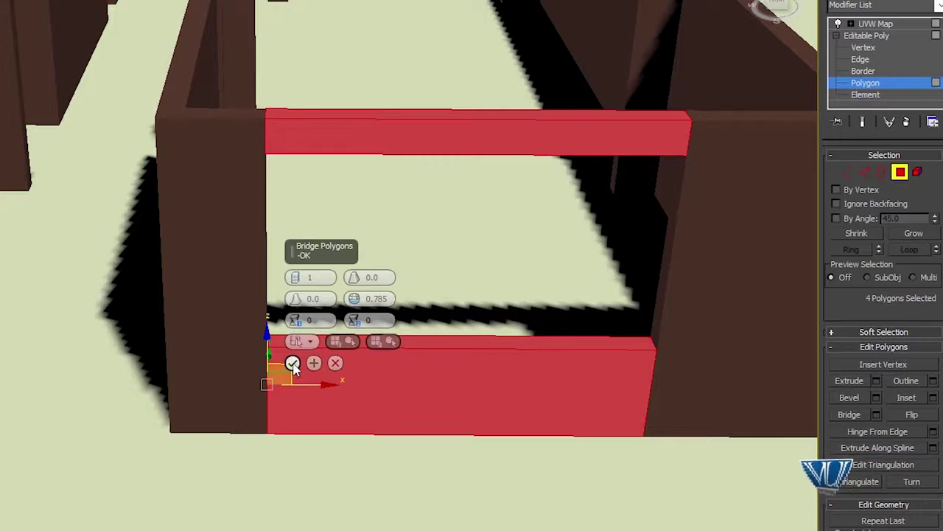
left_click(293, 364)
left_click(404, 484)
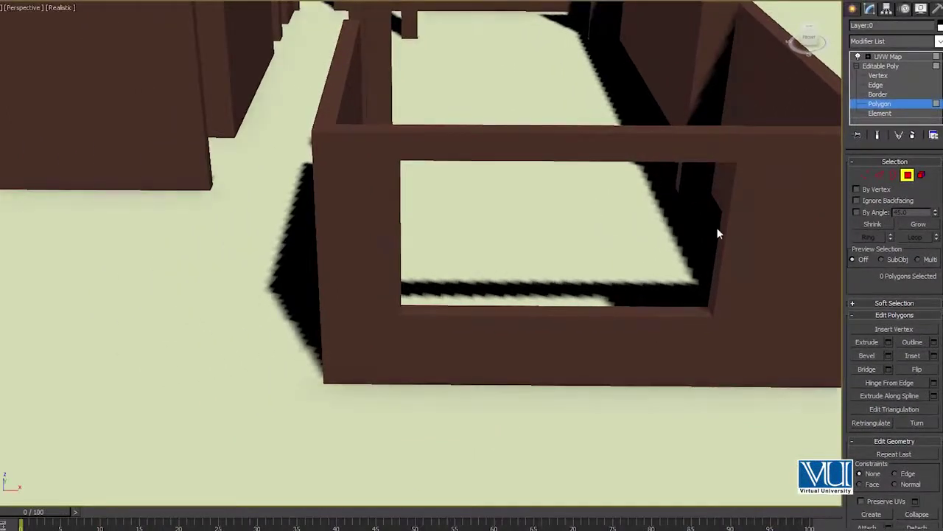
scroll(719, 235, "down", 3)
mouse_move(720, 231)
middle_mouse_down()
mouse_move(690, 246)
mouse_move(578, 232)
middle_mouse_up()
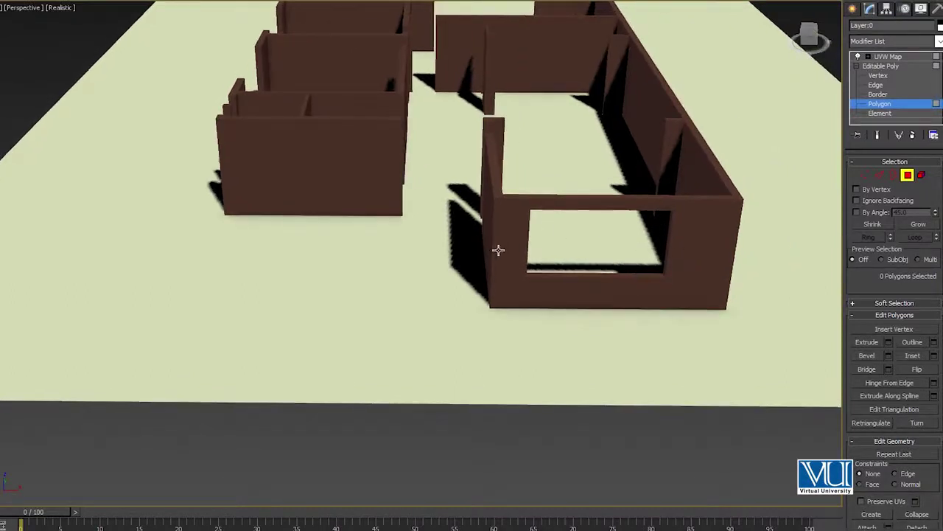
Pan, zoom and use Zoom Extents to frame the next pair of wall ends
middle_click_drag(638, 263, 628, 301)
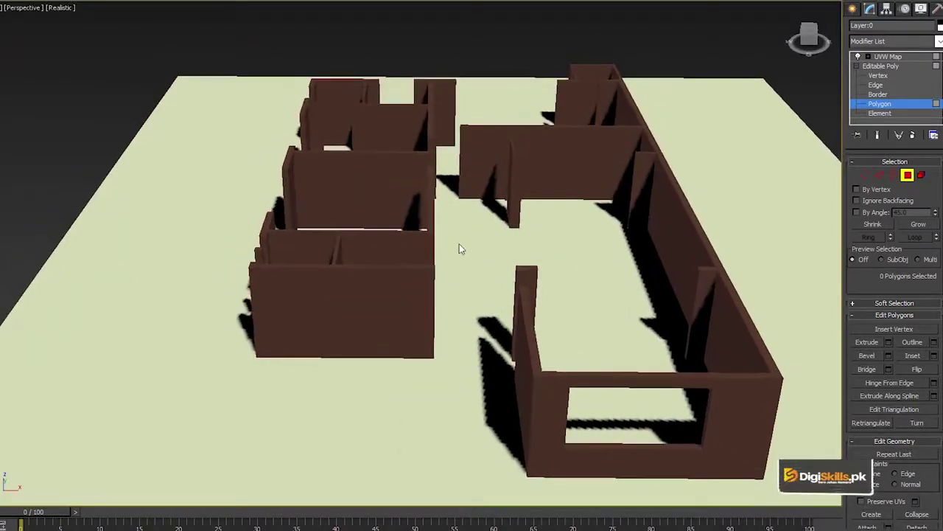
scroll(427, 223, "up", 2)
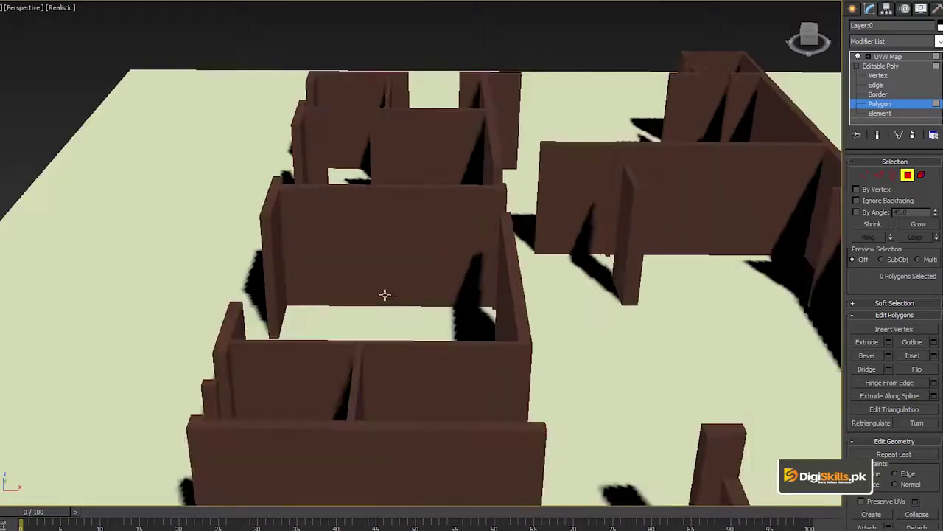
mouse_move(809, 38)
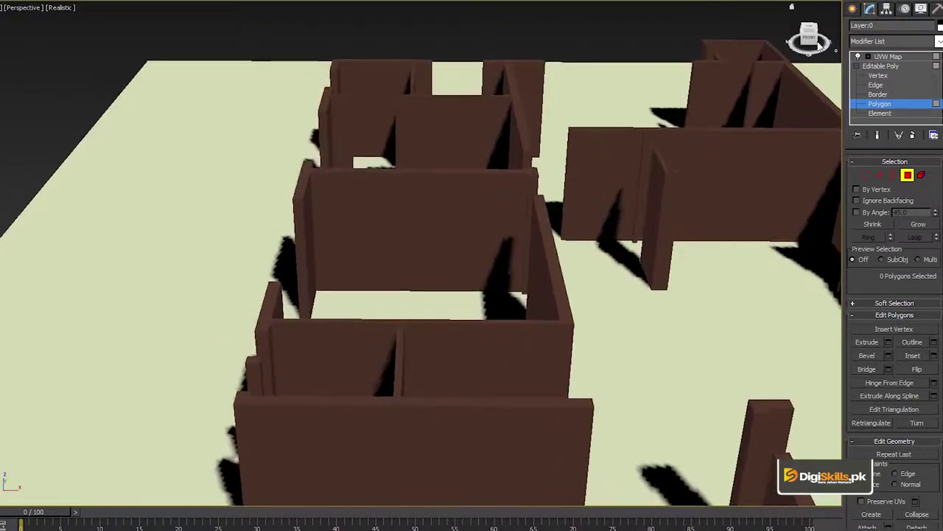
left_click(791, 8)
scroll(525, 308, "up", 5)
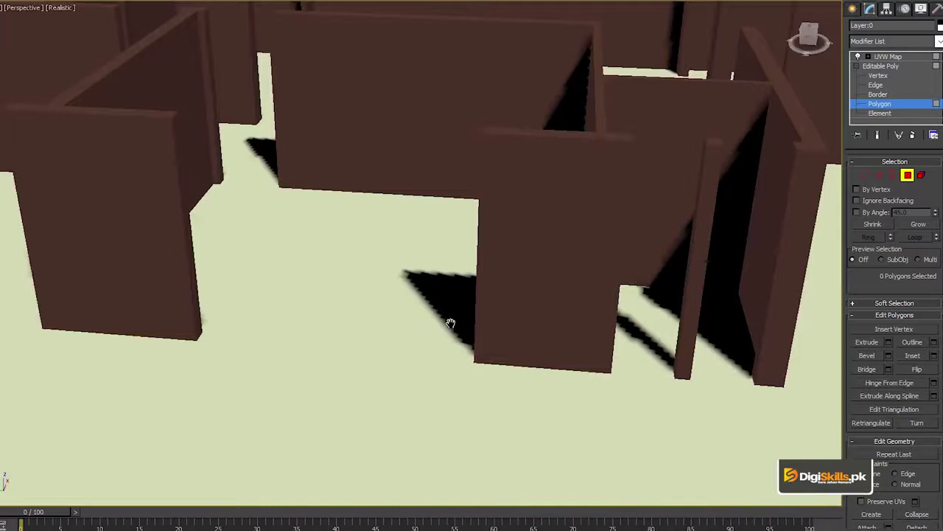
scroll(450, 323, "down", 2)
middle_click_drag(467, 300, 433, 323)
scroll(433, 323, "up", 3)
scroll(420, 322, "down", 1)
scroll(428, 322, "down", 1)
scroll(231, 268, "up", 1)
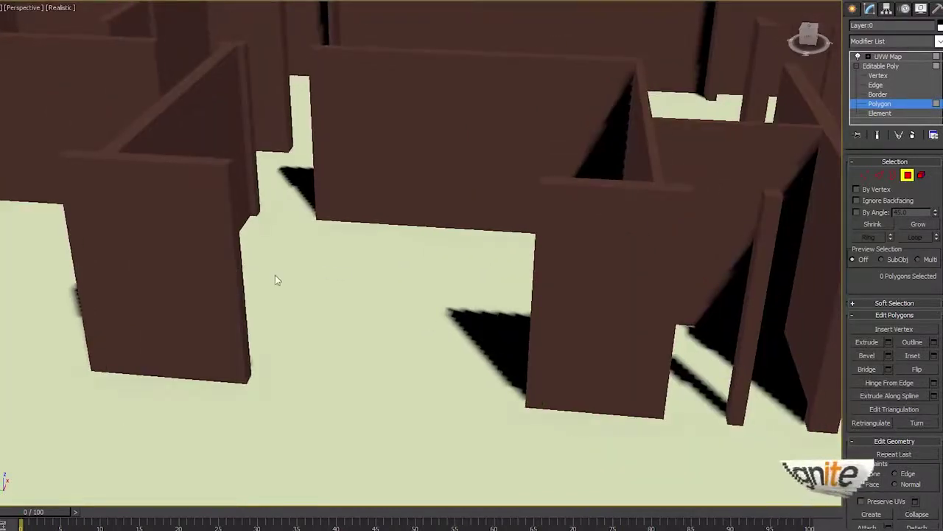
Select the end faces of both walls at the next opening and slice them at 2'0"
left_click(241, 284)
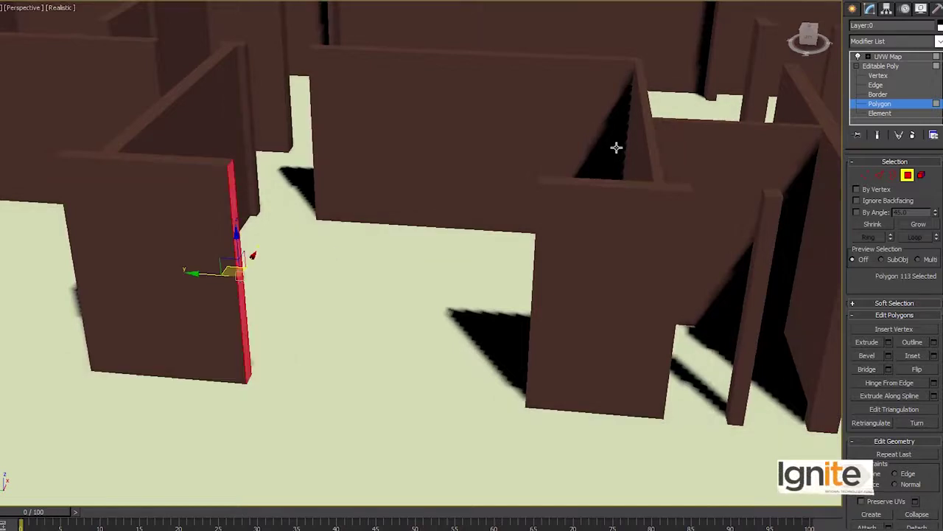
left_click_drag(807, 38, 805, 43)
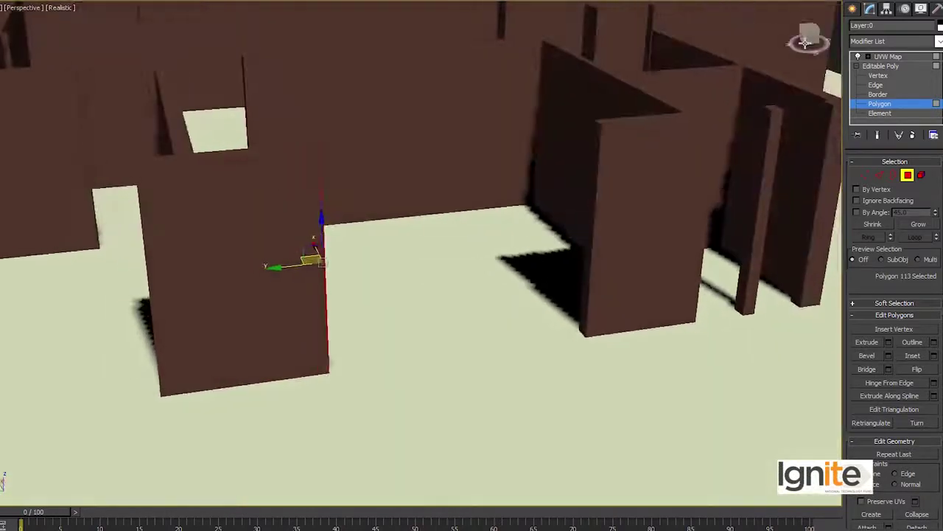
left_click(593, 200, "ctrl")
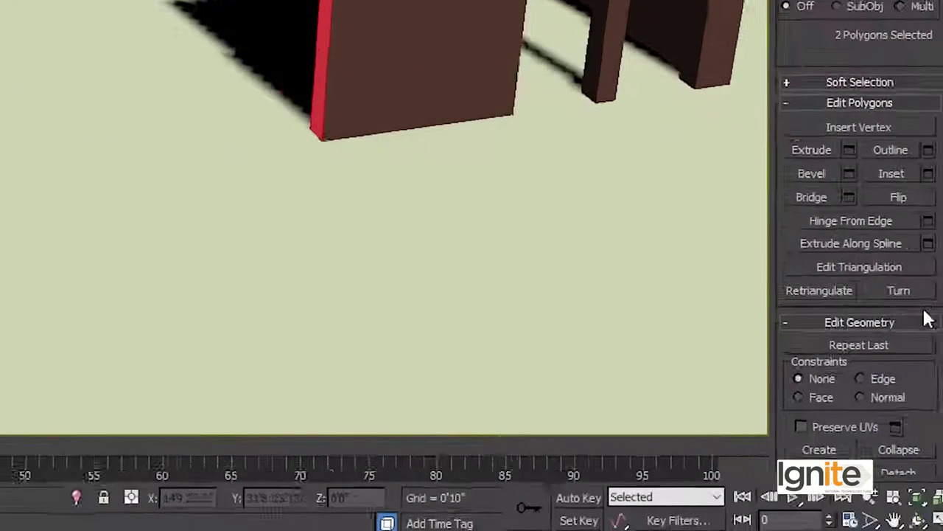
scroll(877, 453, "down", 2)
scroll(877, 450, "down", 1)
scroll(888, 439, "down", 2)
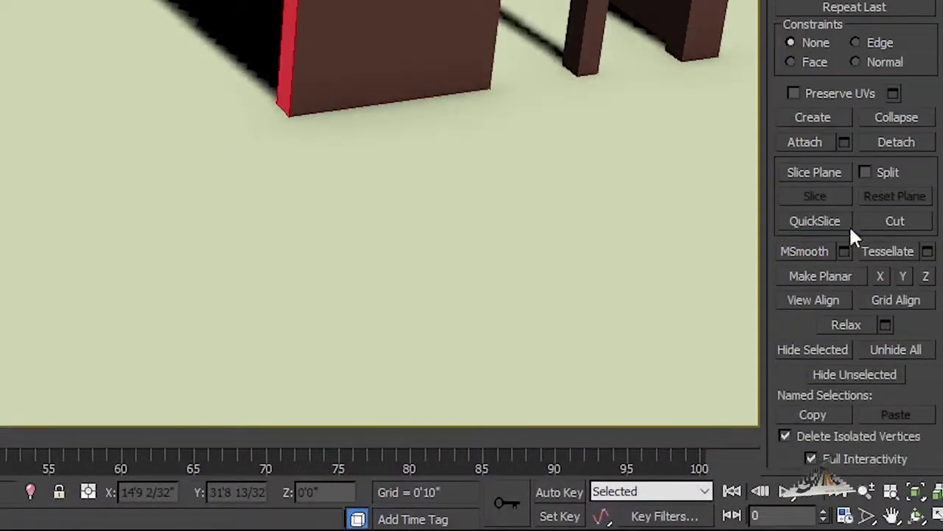
left_click(824, 174)
left_click_drag(324, 500, 216, 492)
type("2'")
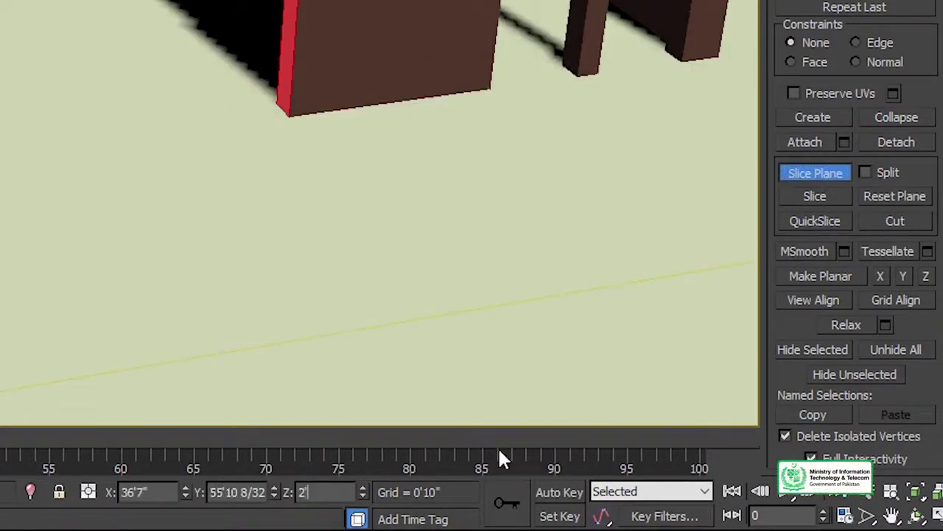
key("Return")
left_click(816, 179)
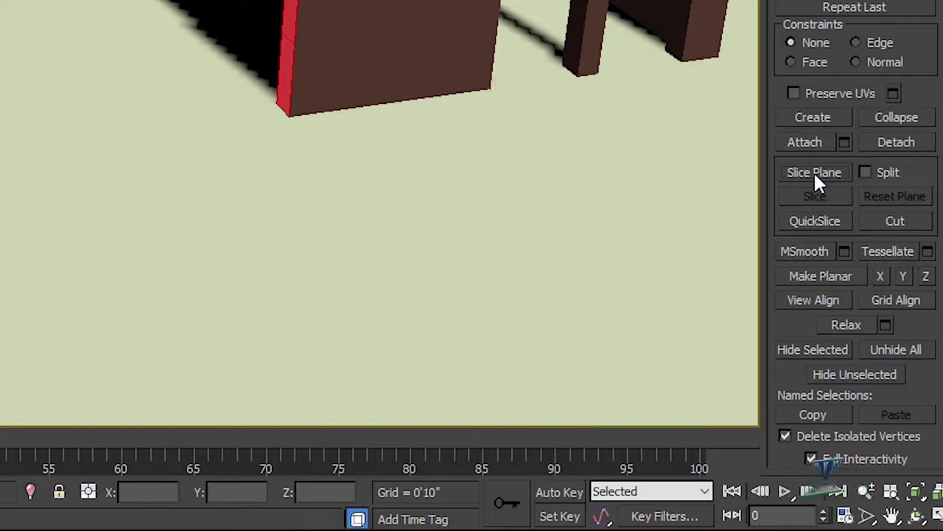
Slice the wall-end faces again at 8'0"
left_click(815, 176)
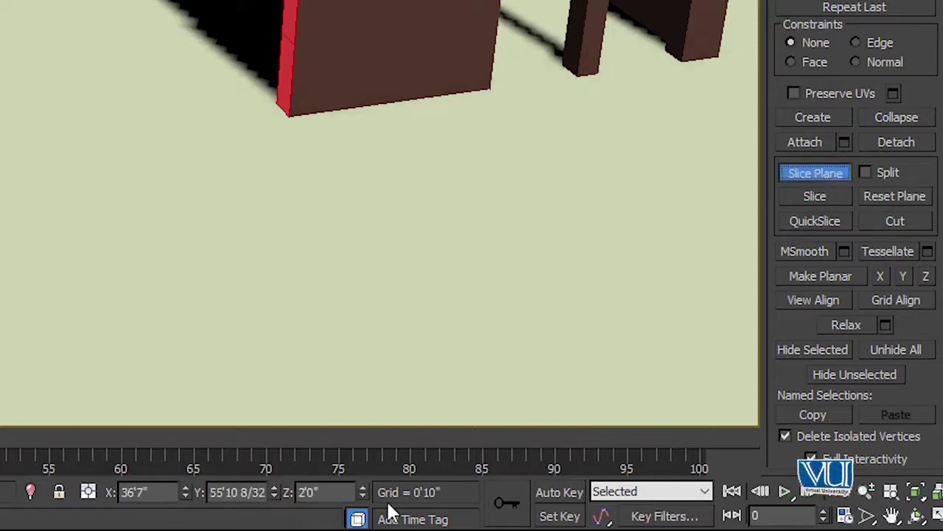
double_click(309, 493)
type("8")
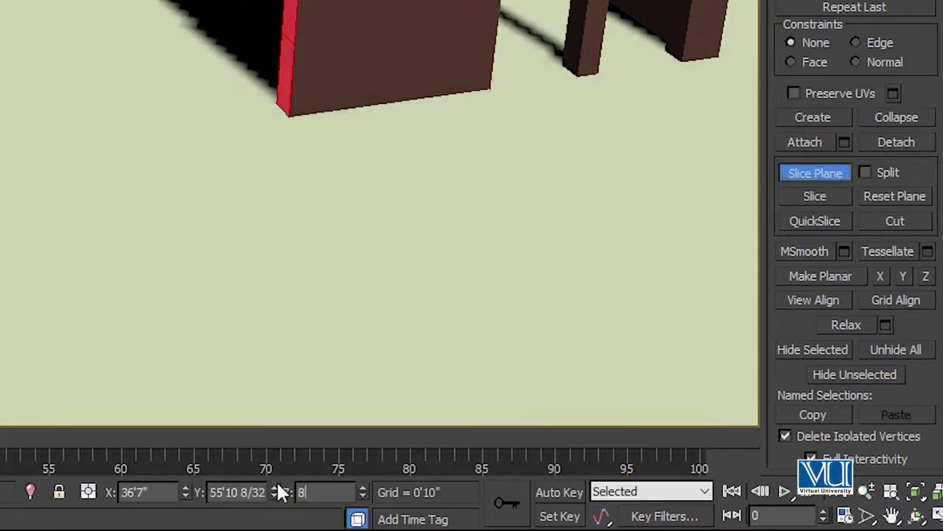
left_click(809, 195)
left_click(810, 193)
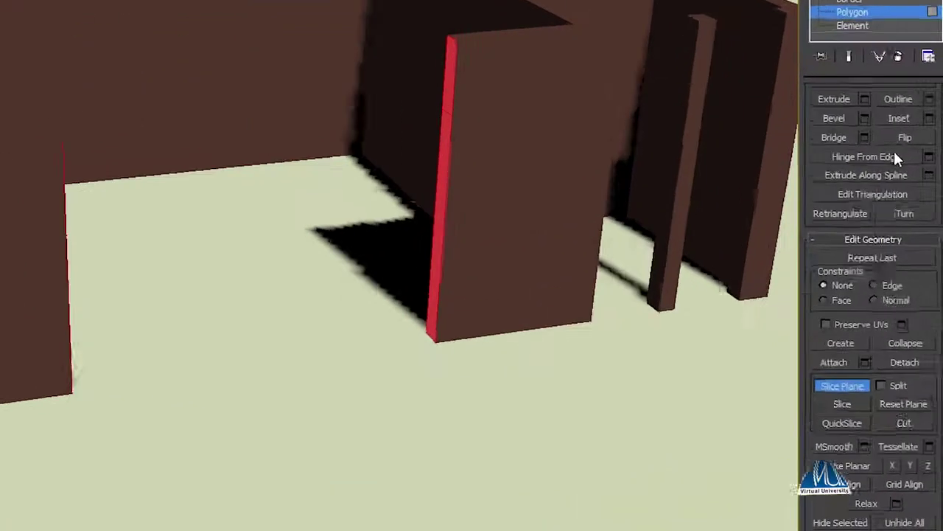
Select the bottom and top sliced polygons on both facing wall ends
scroll(892, 185, "up", 3)
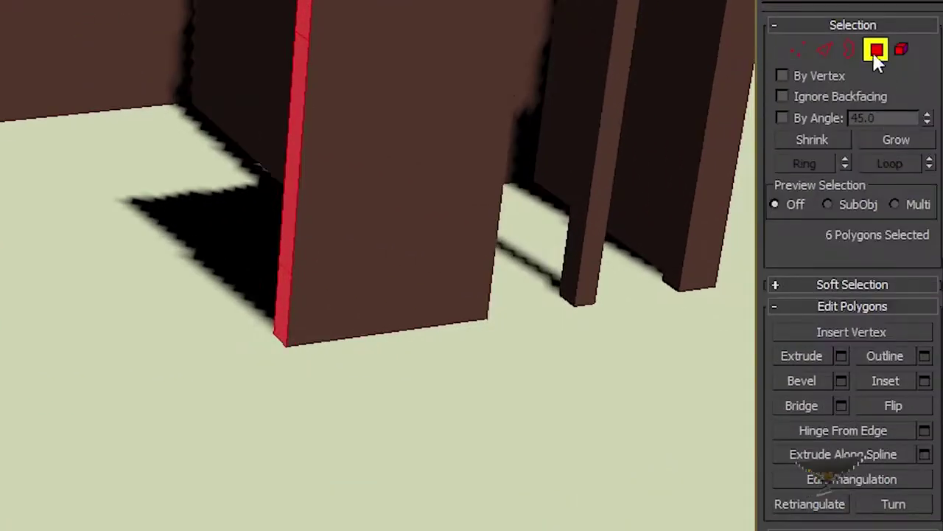
left_click(875, 50)
left_click(875, 48)
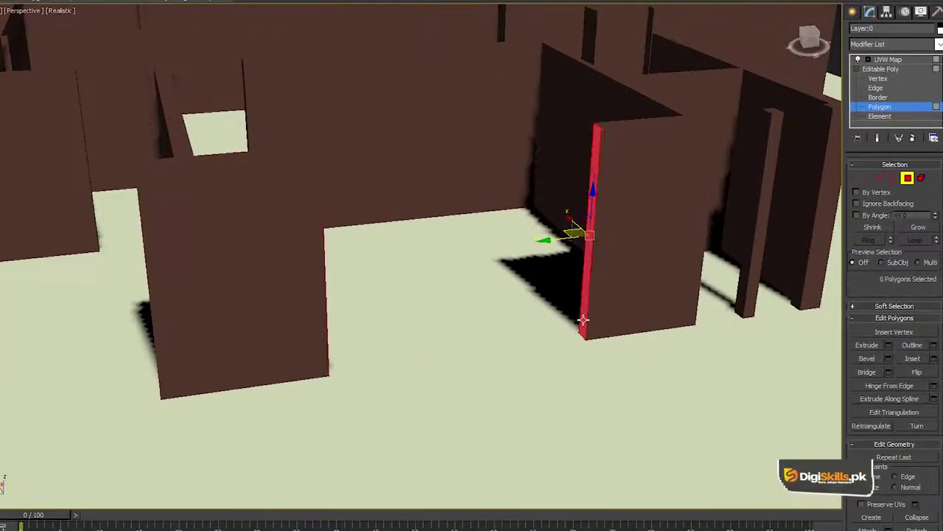
left_click(582, 320)
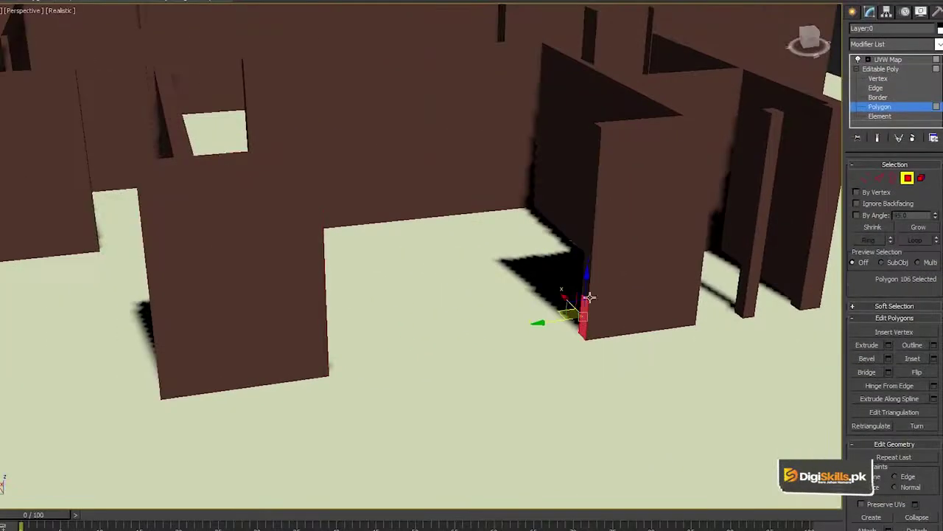
left_click(597, 137, "ctrl")
mouse_move(807, 38)
left_mouse_down()
mouse_move(788, 41)
mouse_move(806, 93)
left_mouse_up()
left_click(191, 334, "ctrl")
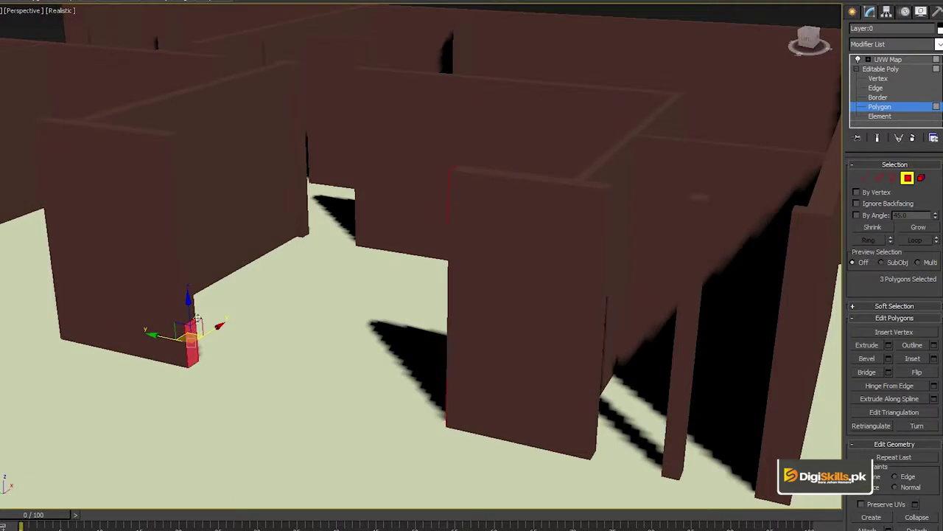
left_click(178, 151, "ctrl")
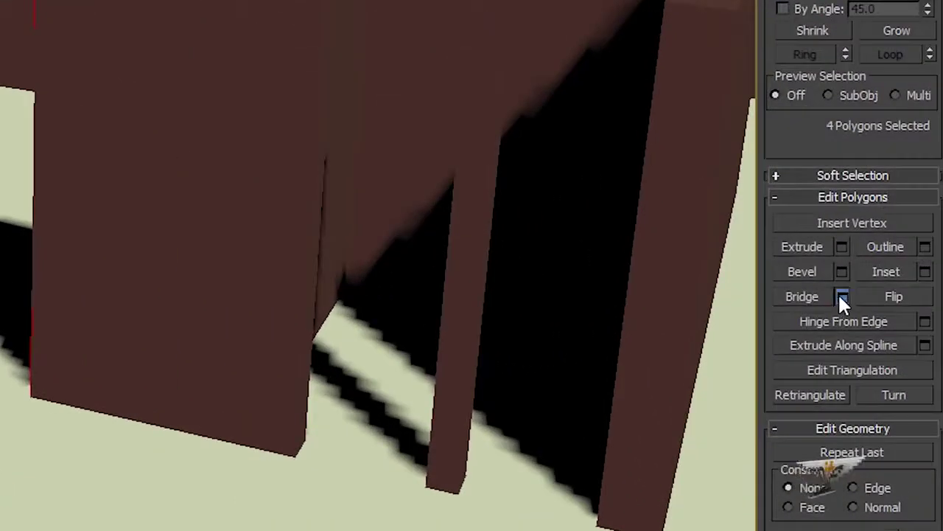
Bridge the selected wall pieces below 2' and above 8', leaving the window gap
left_click(887, 371)
left_click(289, 294)
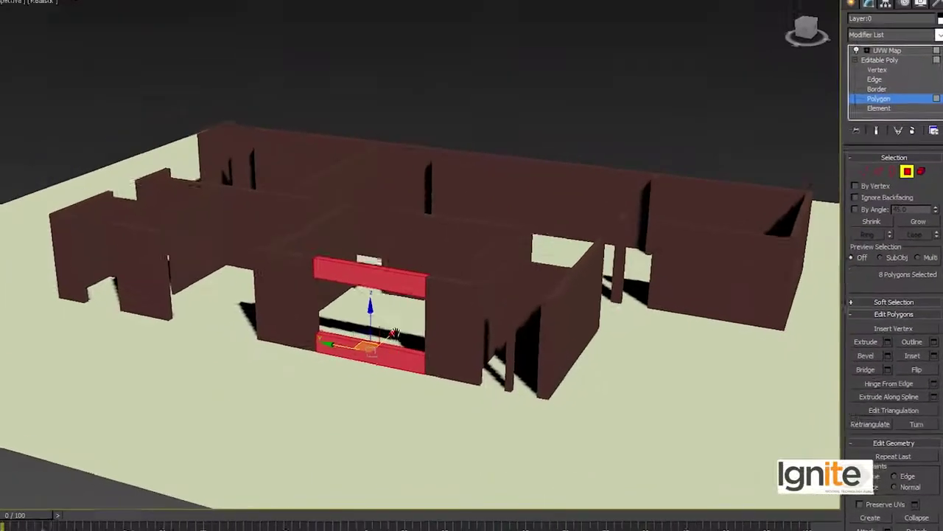
left_click(392, 378)
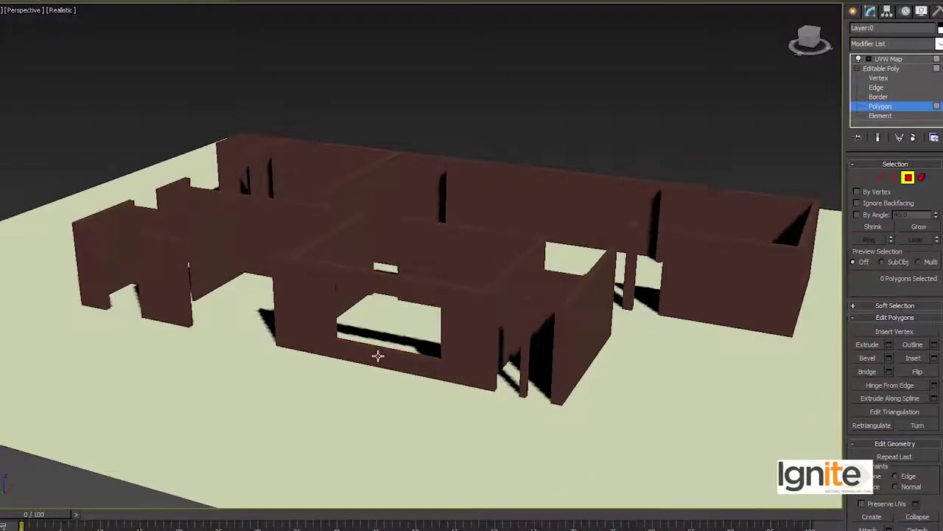
Zoom in, orbit to a steep top-down angle, and pan to the next wall gap
scroll(379, 356, "up", 3)
scroll(369, 280, "up", 2)
scroll(369, 280, "up", 4)
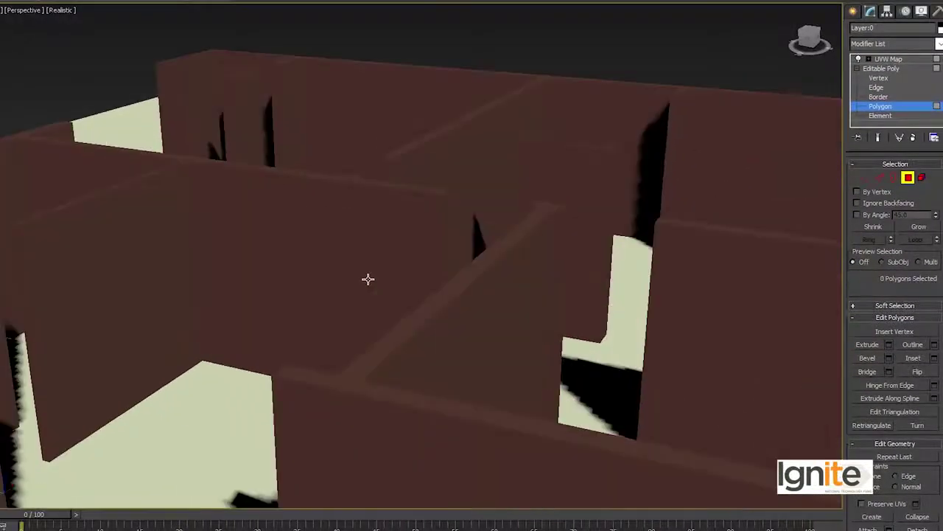
mouse_move(522, 379)
middle_mouse_down("alt")
mouse_move(691, 211)
mouse_move(593, 184)
middle_mouse_up("alt")
scroll(628, 193, "up", 2)
scroll(560, 196, "up", 2)
scroll(556, 194, "up", 2)
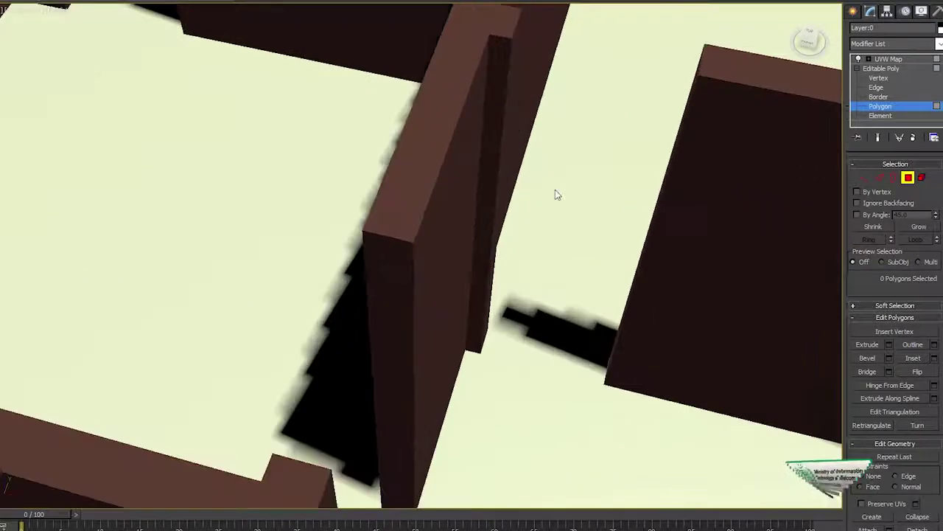
middle_click_drag(631, 210, 592, 211)
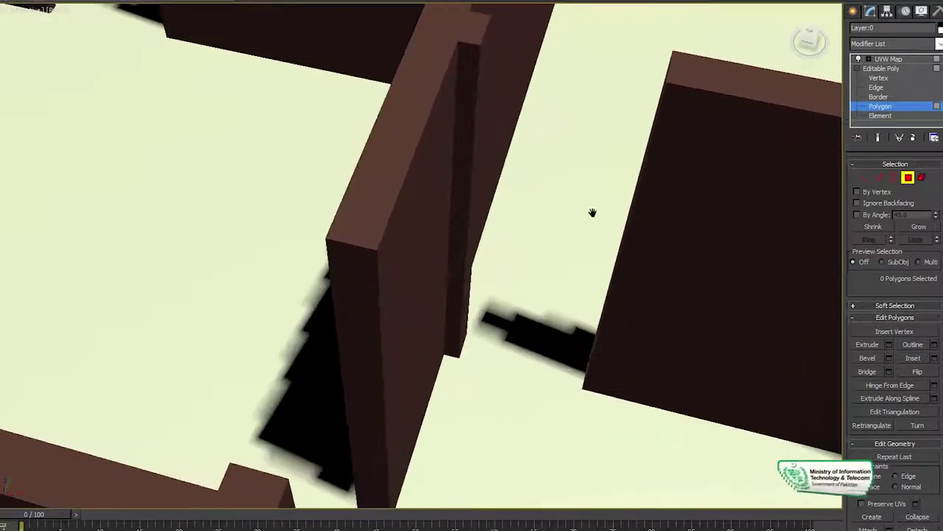
Select the two facing wall-end faces and slice them horizontally at 7'
left_click(475, 187)
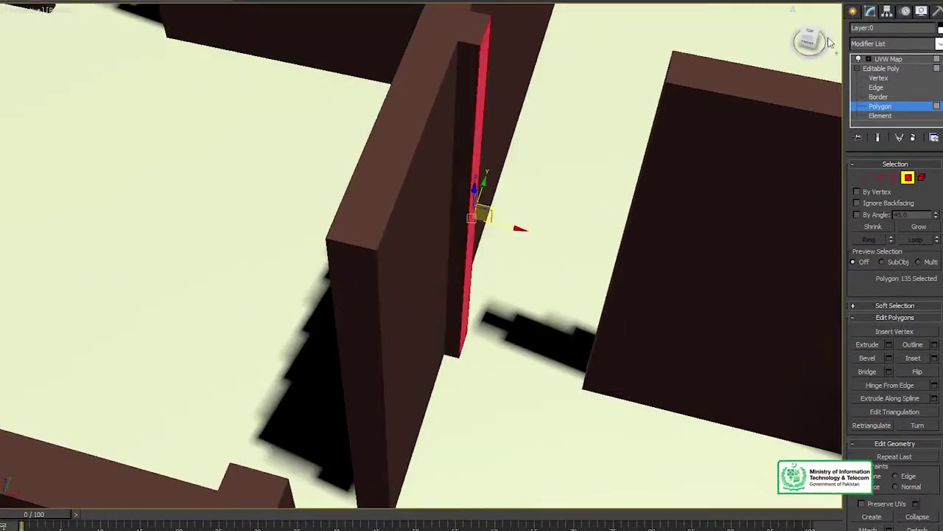
left_click_drag(809, 43, 789, 70)
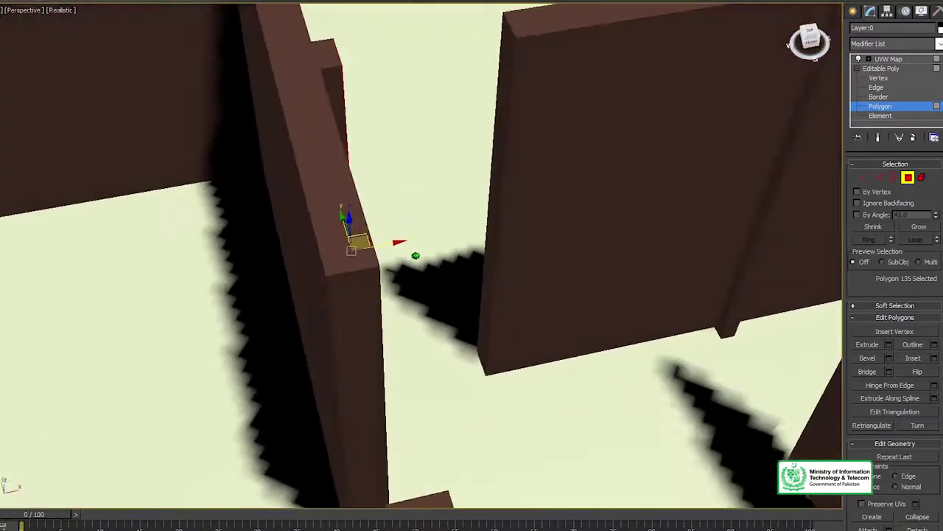
left_click(490, 214)
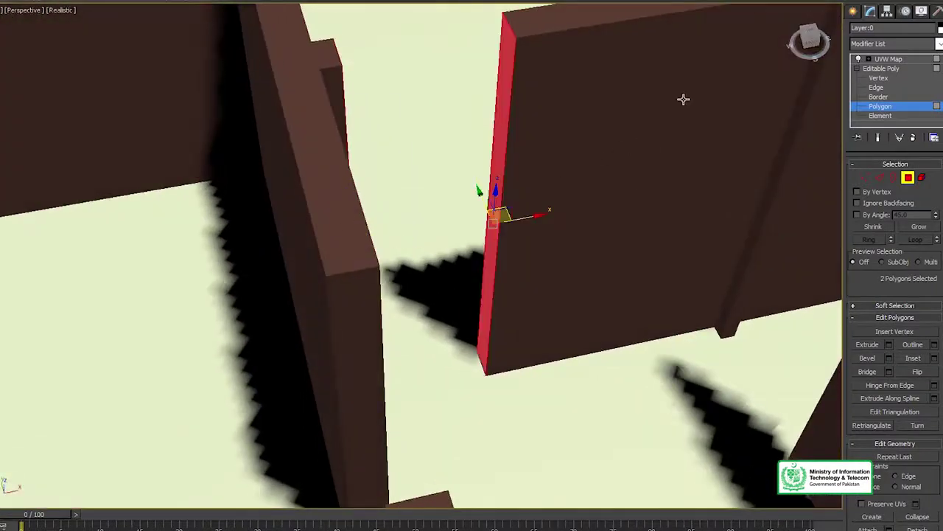
left_click_drag(809, 41, 811, 42)
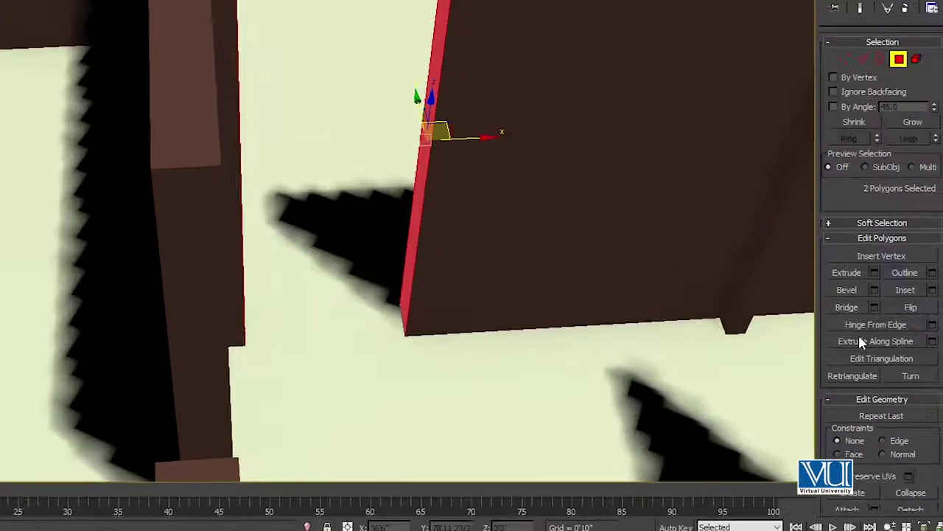
scroll(835, 258, "down", 3)
scroll(835, 257, "down", 3)
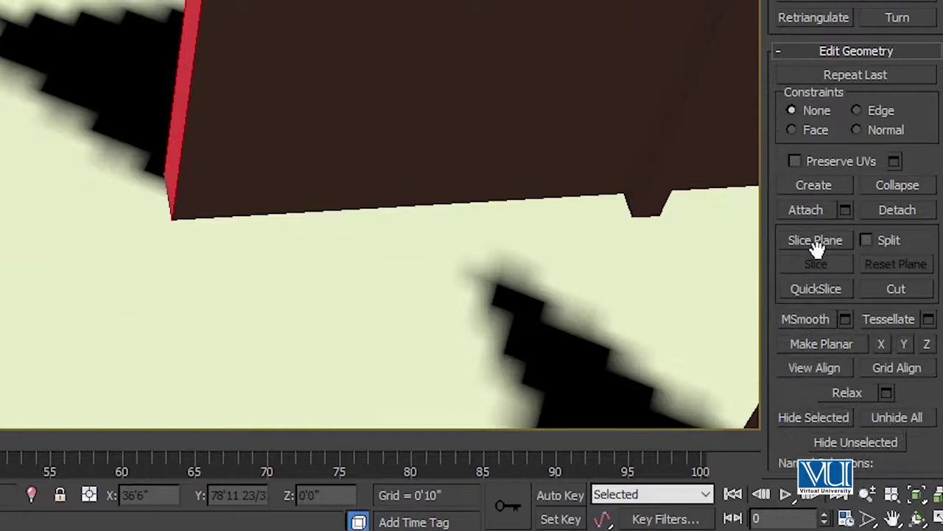
left_click(815, 241)
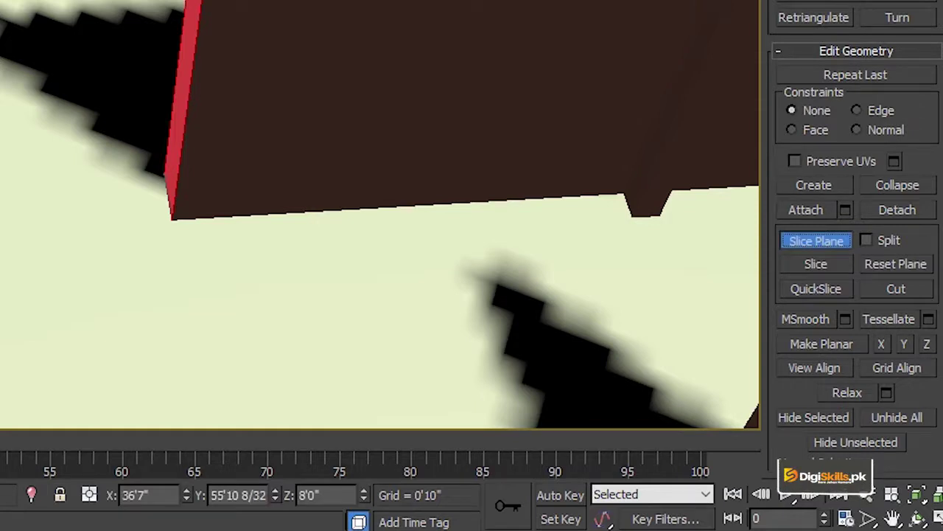
middle_click_drag(341, 530, 340, 514)
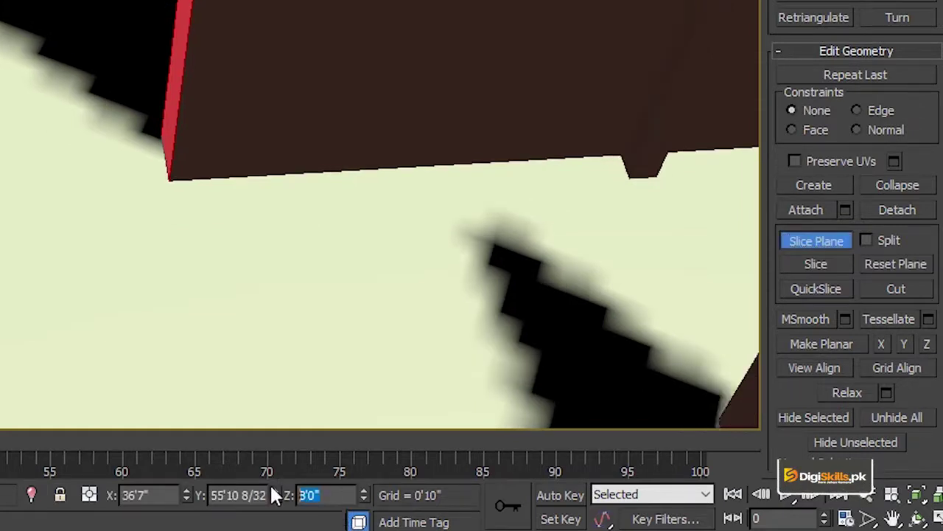
type("7'")
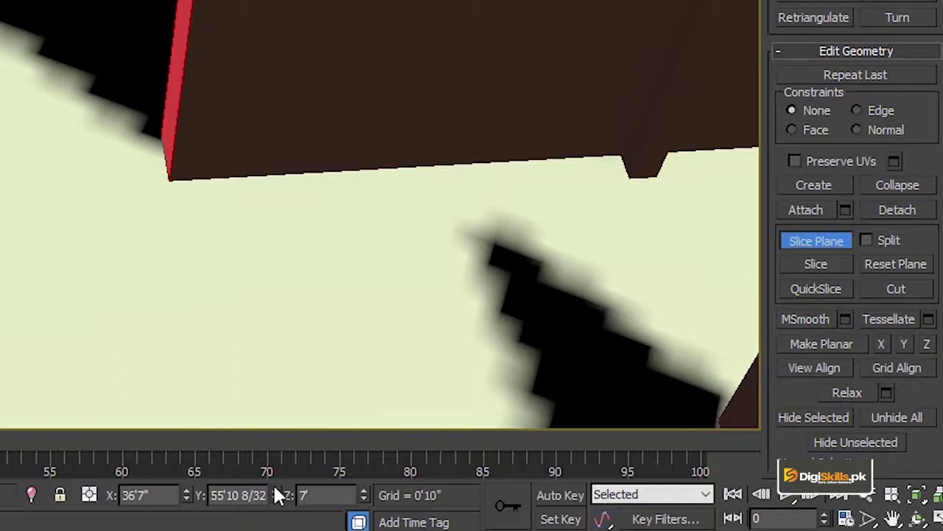
key("Return")
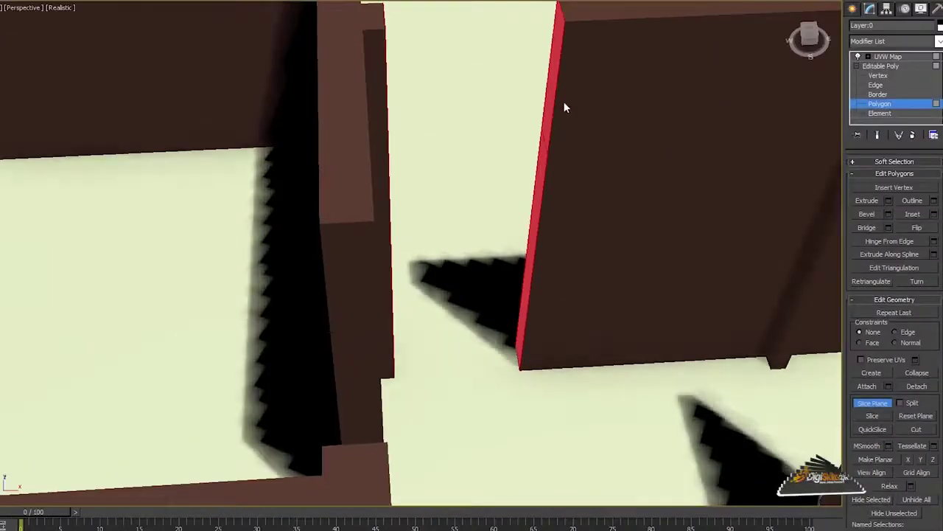
scroll(914, 201, "up", 3)
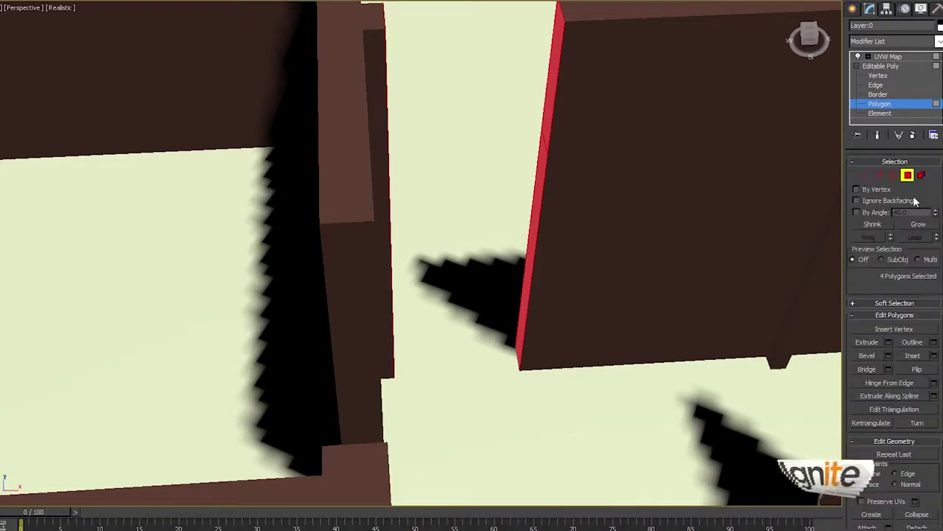
Bridge the upper pieces of both wall ends to form a lintel over the doorway
key("w")
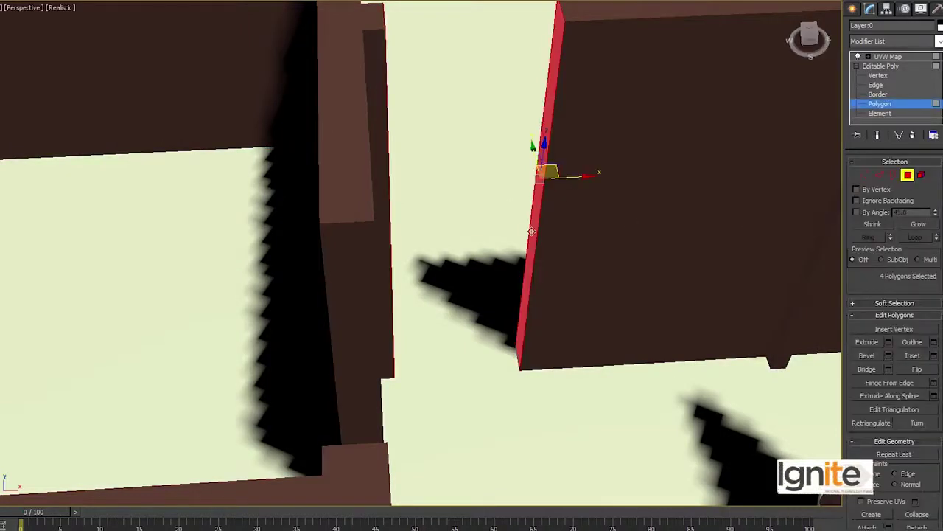
left_click(531, 231)
left_click(548, 95)
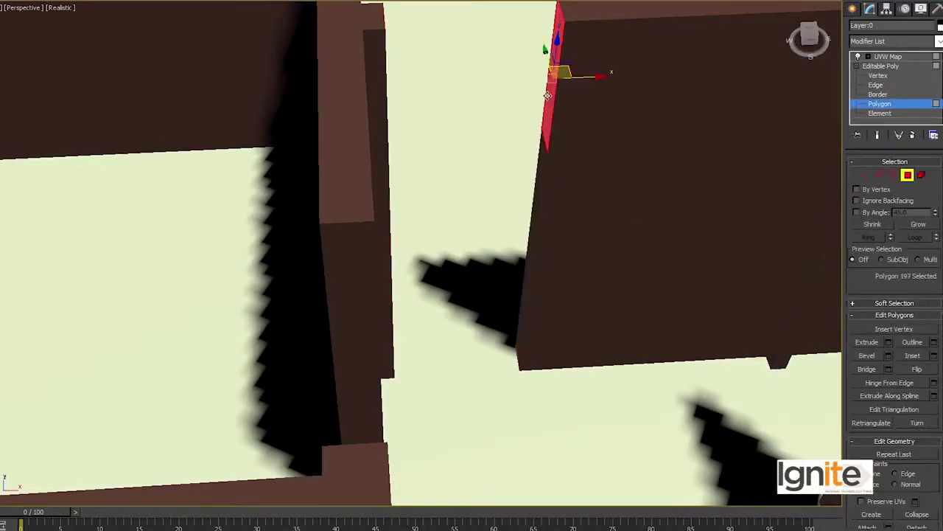
mouse_move(544, 49)
middle_mouse_down("alt")
mouse_move(415, 255)
mouse_move(590, 81)
middle_mouse_up("alt")
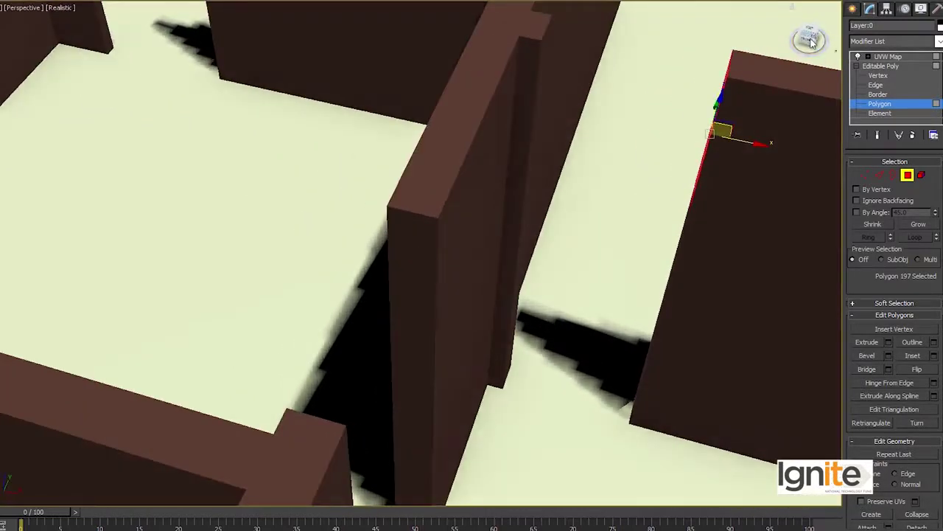
middle_click_drag(774, 31, 836, 50, "alt")
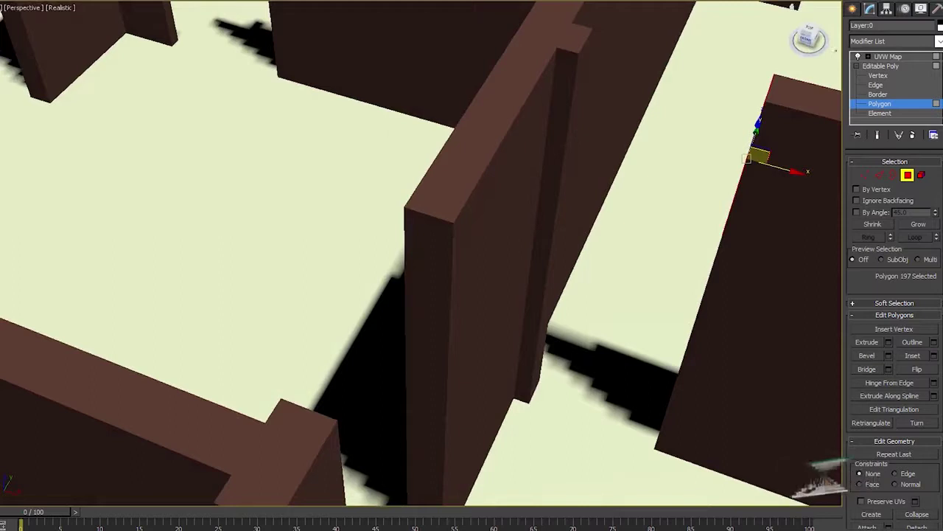
left_click(579, 92, "ctrl")
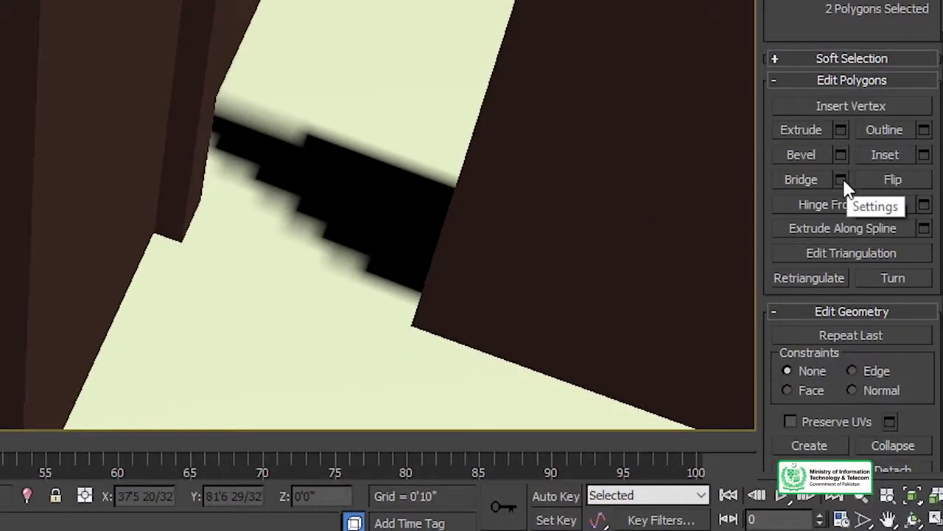
left_click(867, 282)
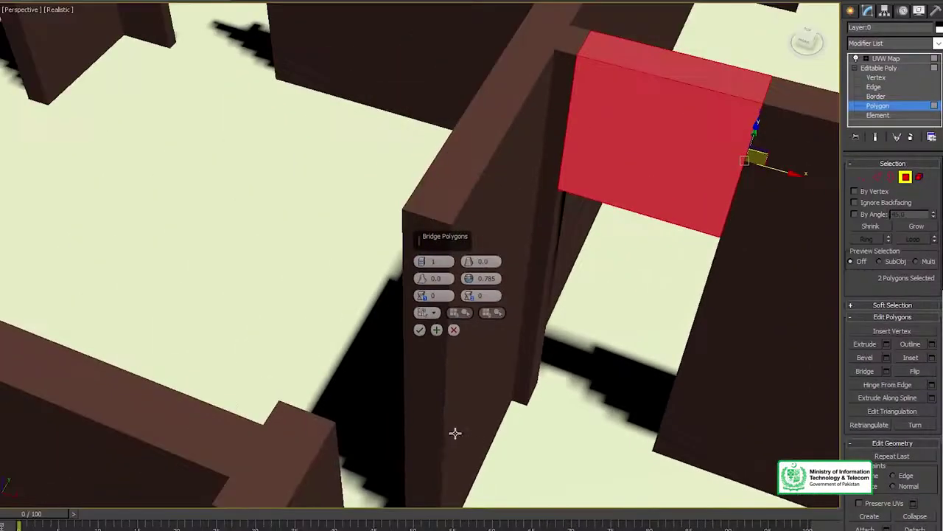
left_click(419, 330)
scroll(530, 309, "down", 3)
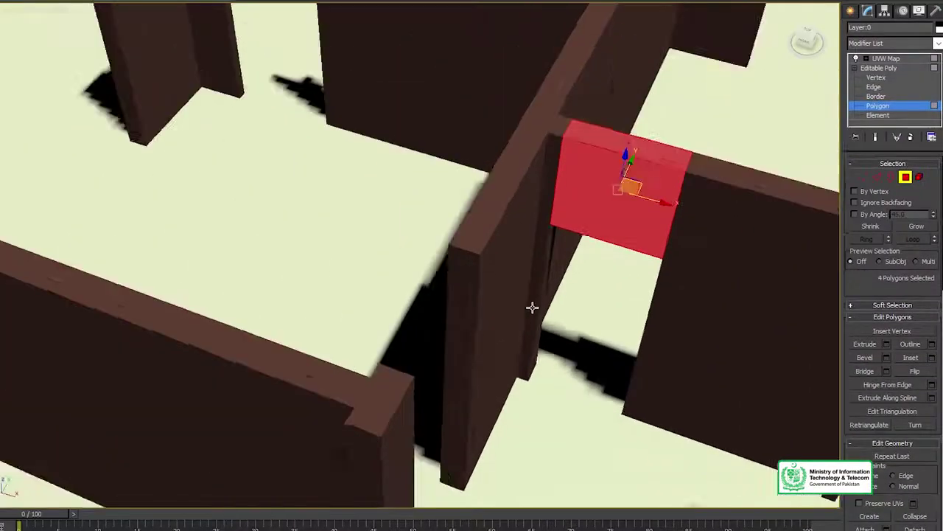
left_click(555, 354)
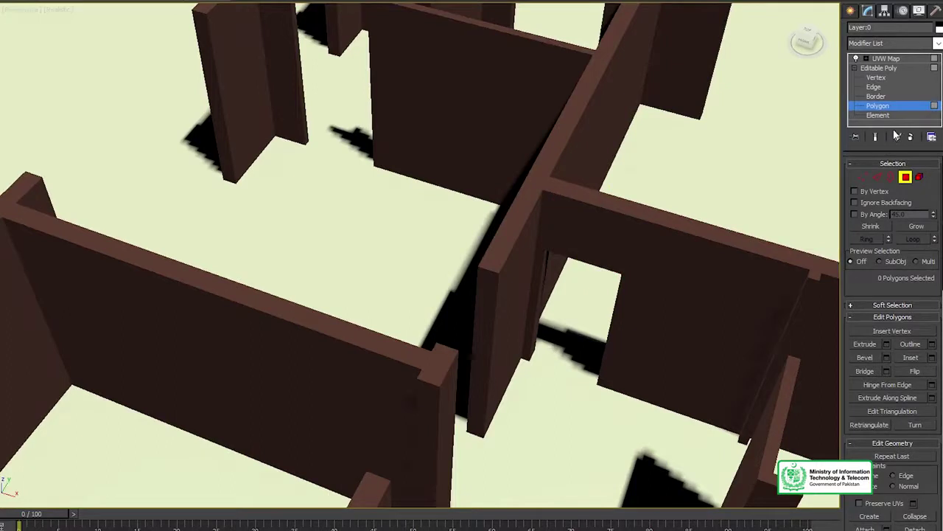
Inspect the bridged walls in Perspective, then restore the four-viewport layout with Alt+W
left_click_drag(807, 42, 802, 46)
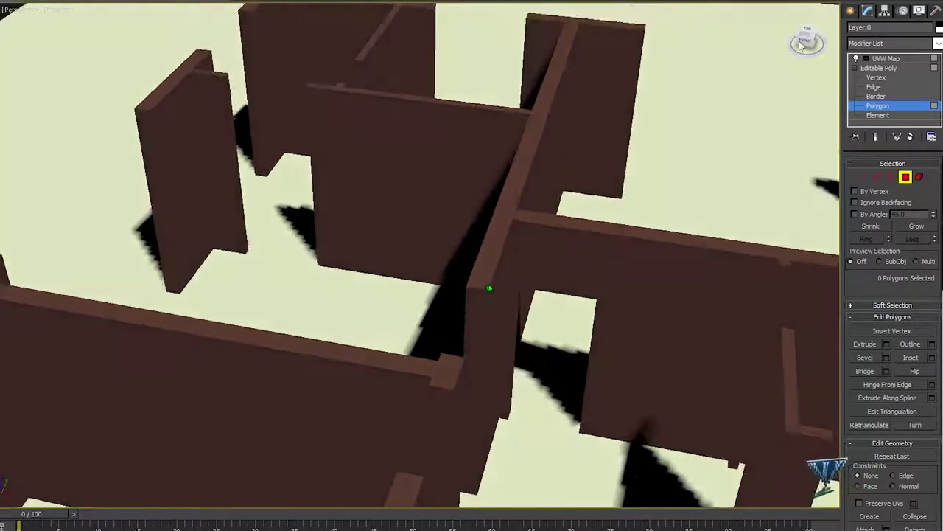
mouse_move(653, 280)
middle_mouse_down("alt")
mouse_move(657, 247)
mouse_move(655, 299)
middle_mouse_up("alt")
scroll(398, 217, "up", 2)
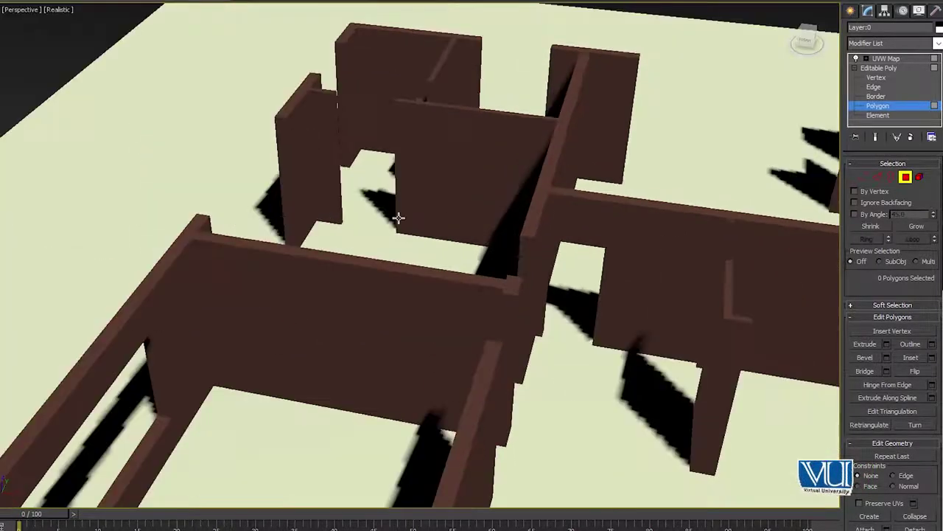
middle_click_drag(664, 236, 647, 226)
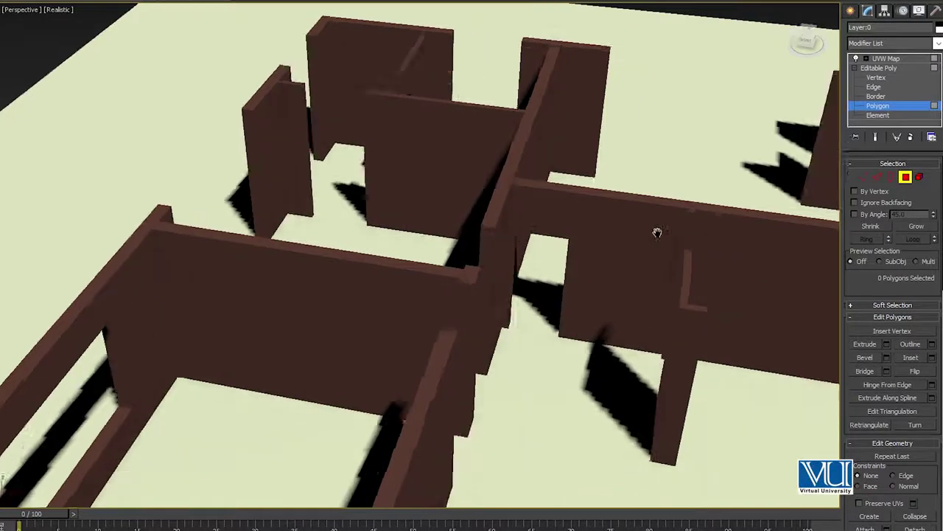
scroll(603, 284, "up", 2)
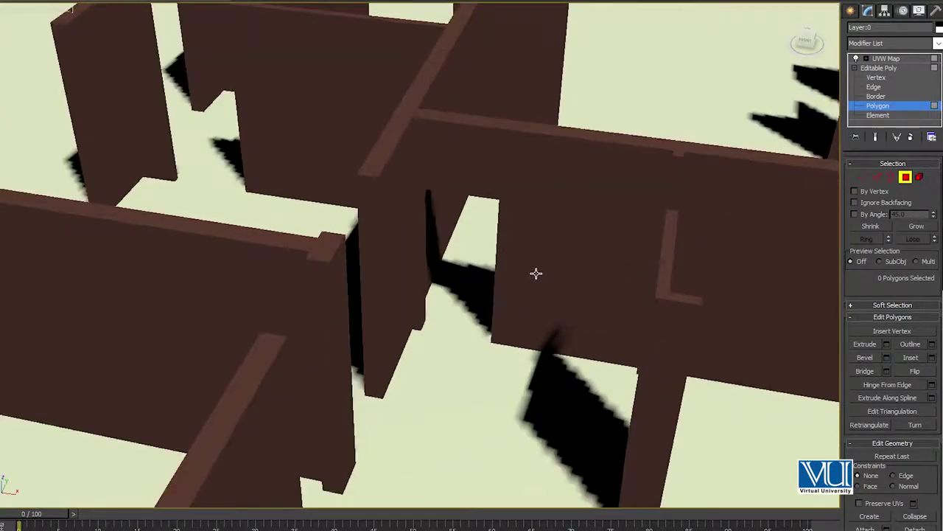
scroll(536, 273, "down", 2)
scroll(536, 273, "down", 2)
scroll(536, 273, "down", 1)
middle_click_drag(536, 274, 533, 236)
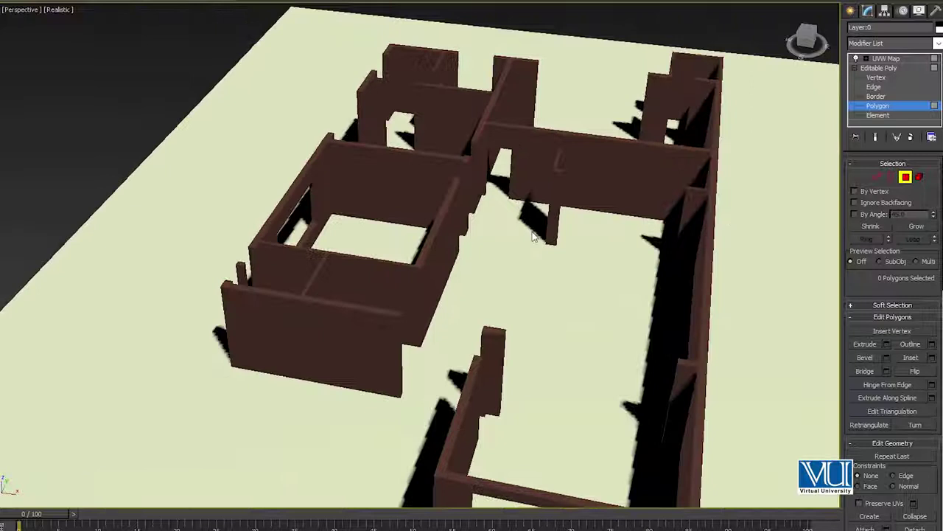
scroll(556, 282, "down", 3)
scroll(549, 281, "up", 5)
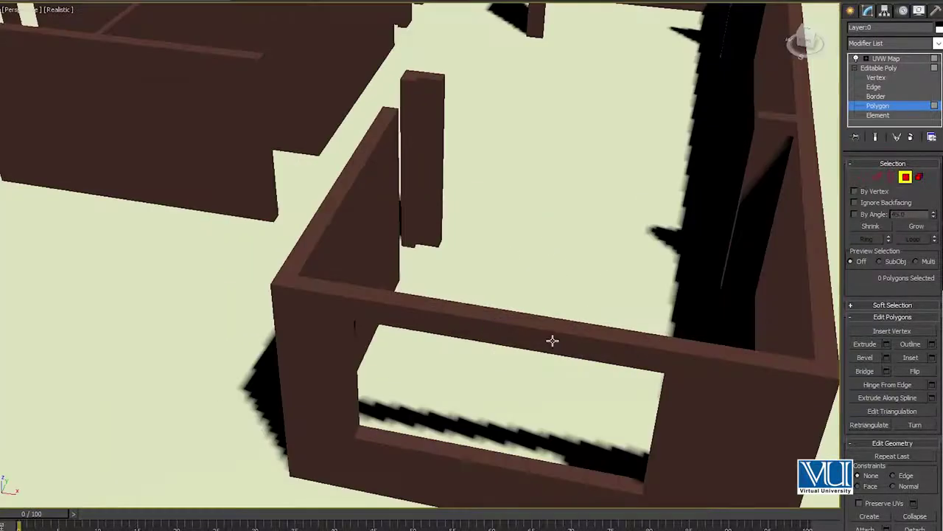
scroll(553, 341, "down", 4)
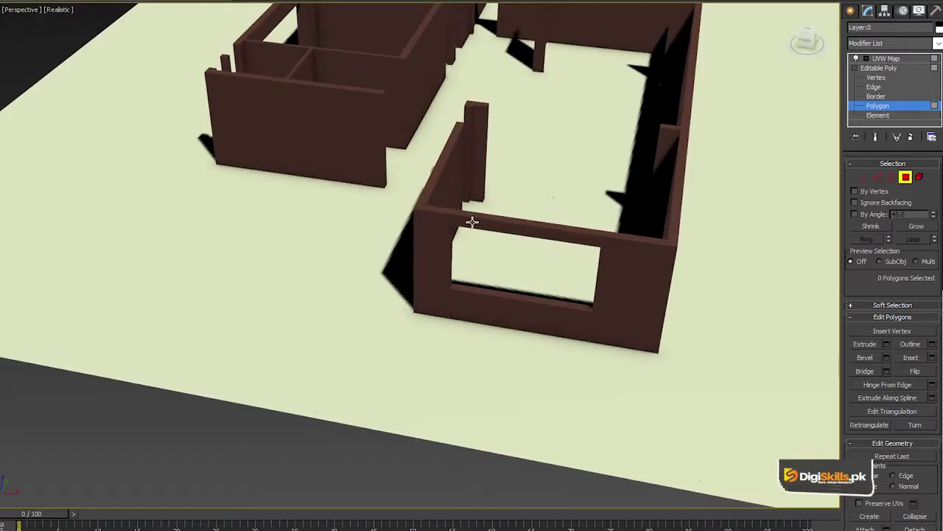
key("alt+w")
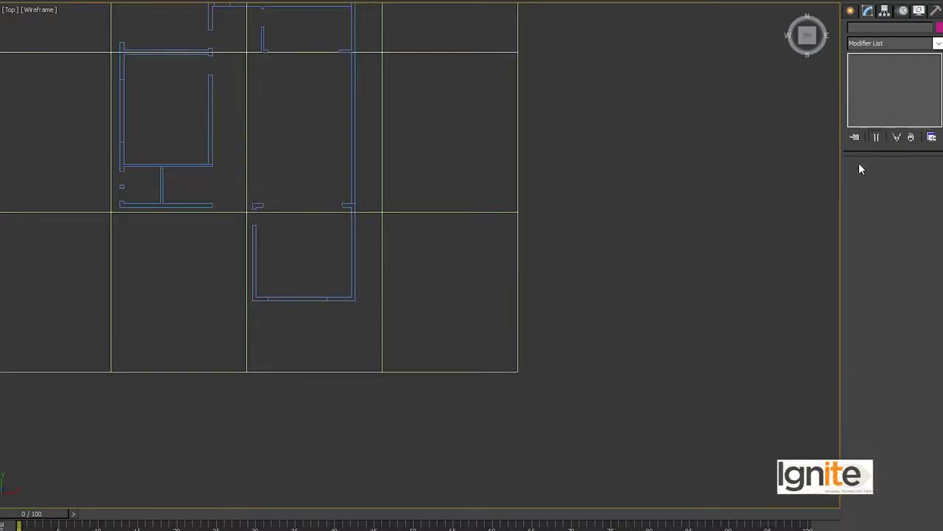
Choose the Casement type from the Windows category in the Create panel
left_click(850, 10)
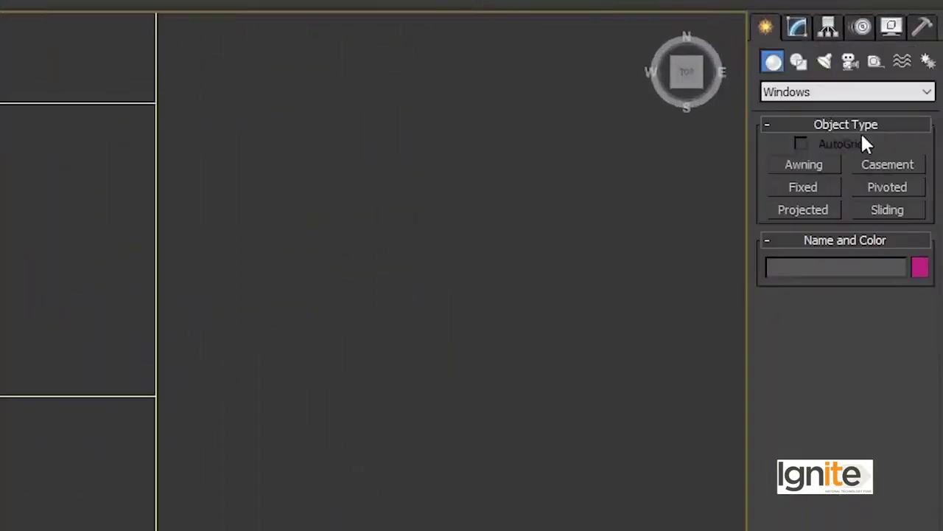
left_click(824, 95)
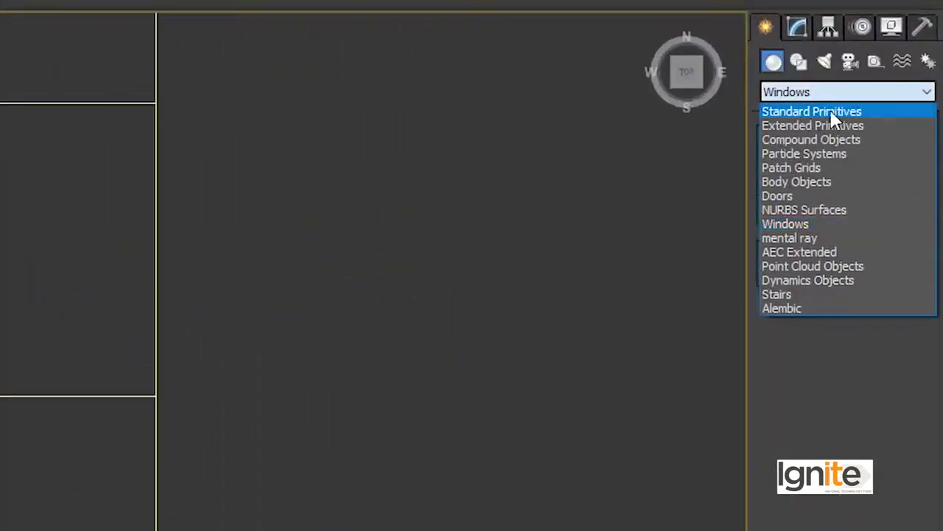
left_click(802, 225)
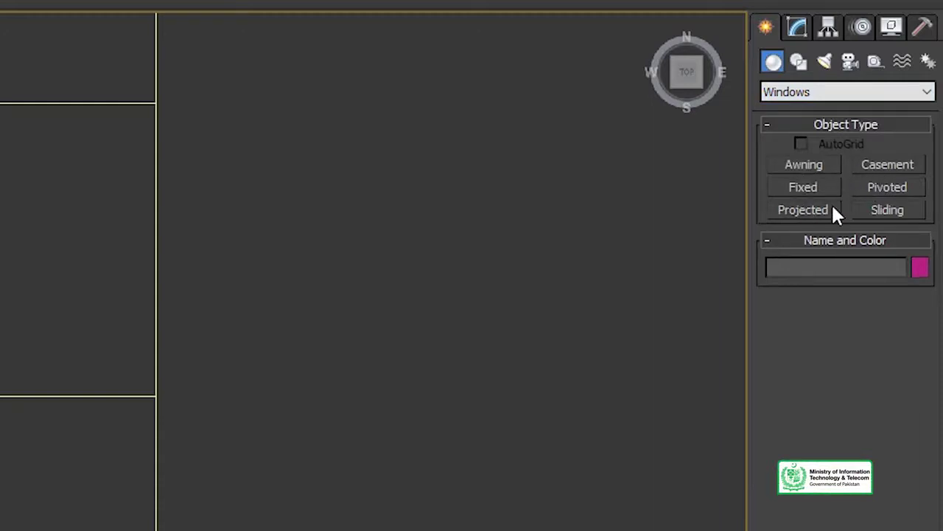
left_click(881, 168)
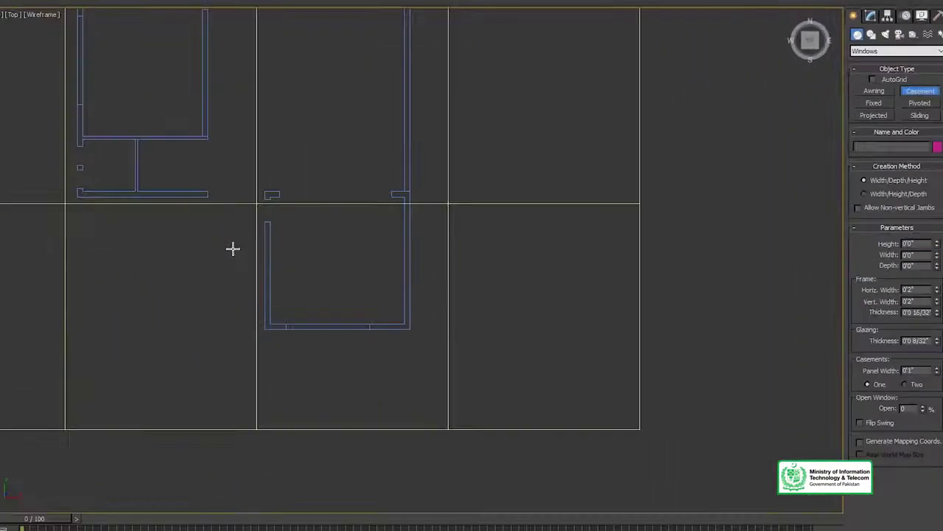
Zoom and pan the Top viewport onto the bottom wall's opening
scroll(310, 320, "up", 2)
middle_click_drag(309, 320, 255, 288)
scroll(285, 295, "up", 4)
scroll(202, 277, "up", 2)
scroll(202, 277, "up", 2)
scroll(177, 266, "up", 1)
scroll(143, 257, "up", 1)
scroll(611, 221, "down", 2)
scroll(519, 211, "down", 1)
middle_click_drag(485, 218, 501, 238)
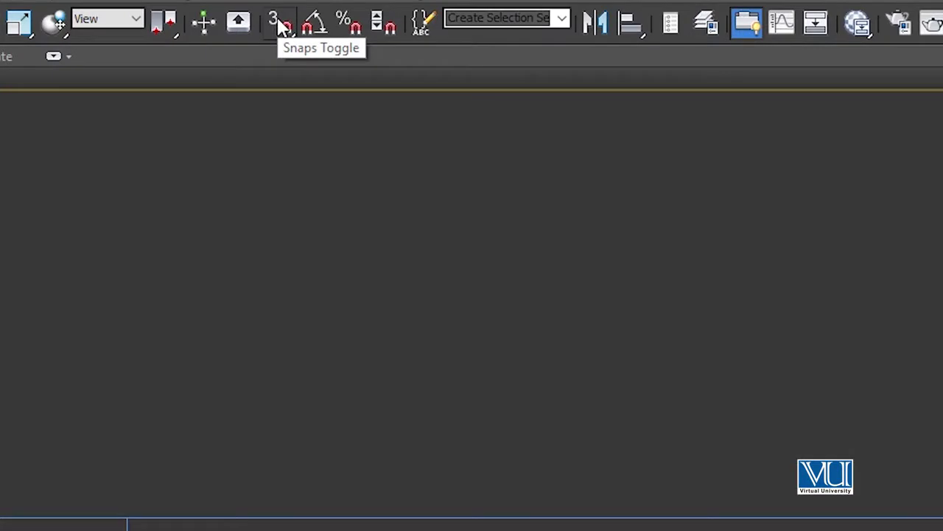
Enable snapping with Grid Points, Endpoint and Midpoint checked in Grid and Snap Settings
left_click(282, 27)
right_click(283, 26)
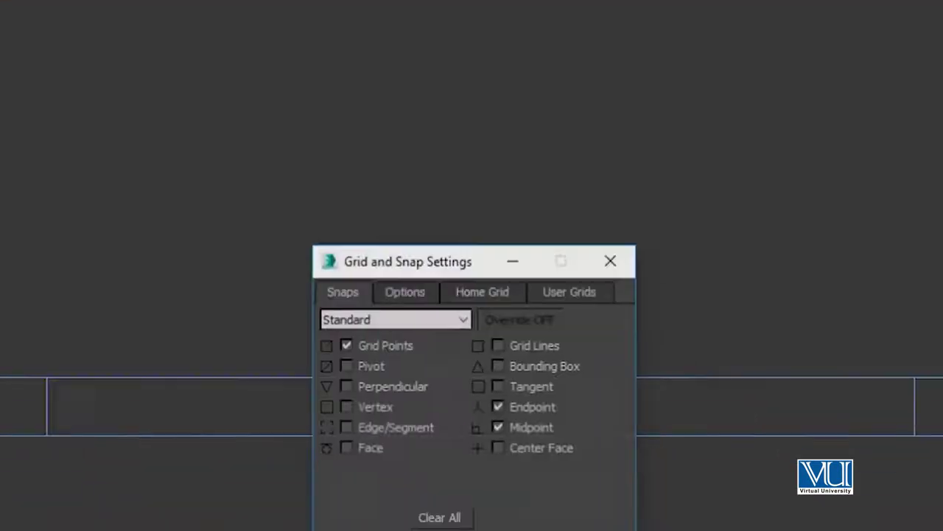
left_click(525, 119)
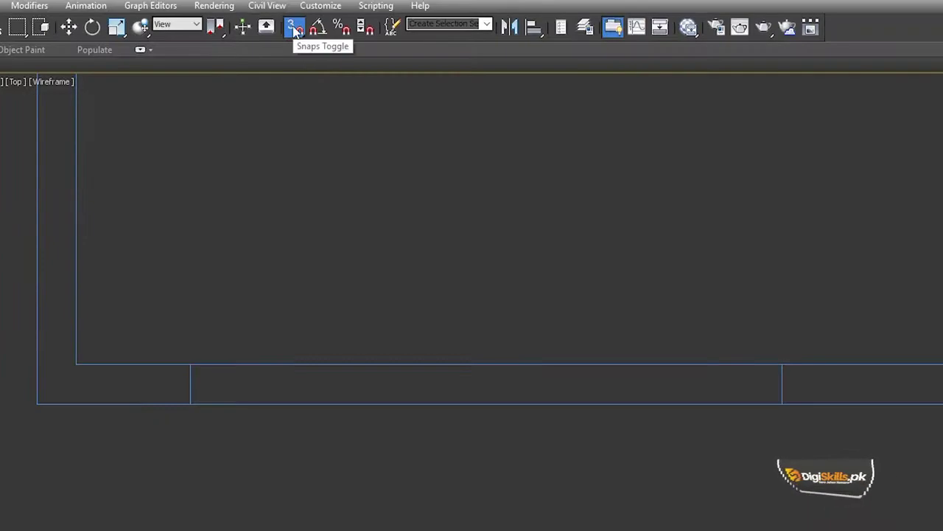
right_click(295, 31)
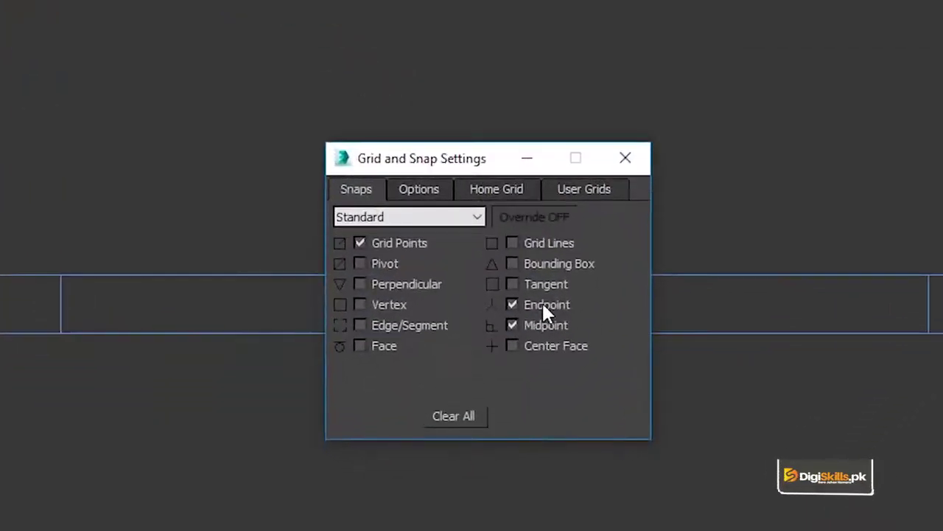
left_click(541, 303)
left_click(539, 323)
left_click(626, 158)
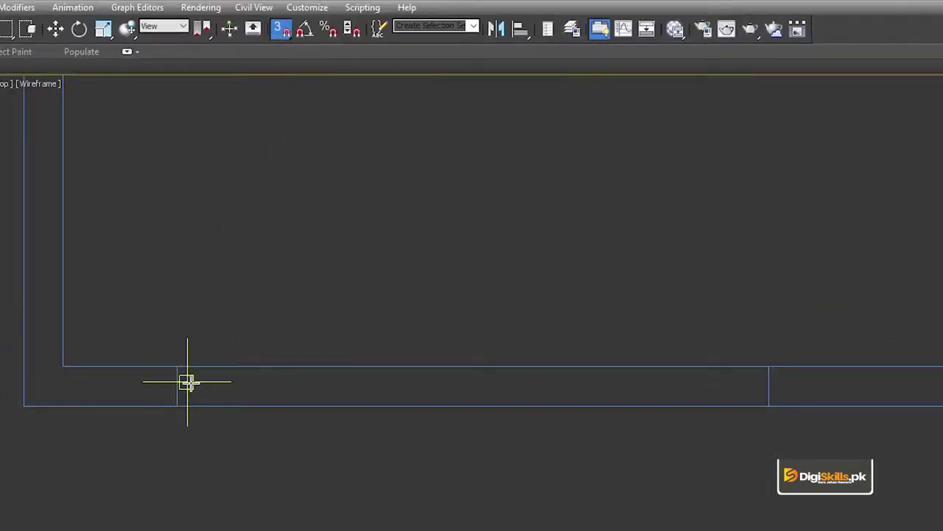
right_click(285, 31)
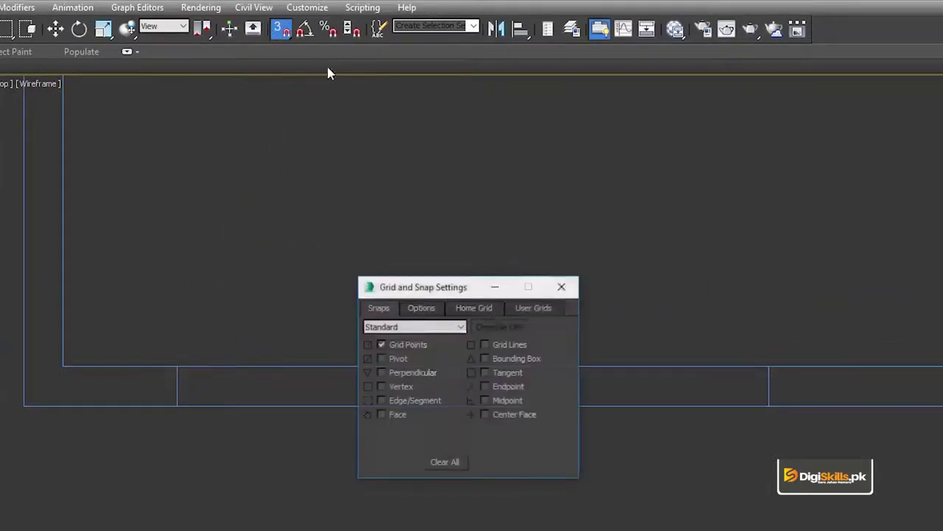
left_click(528, 329)
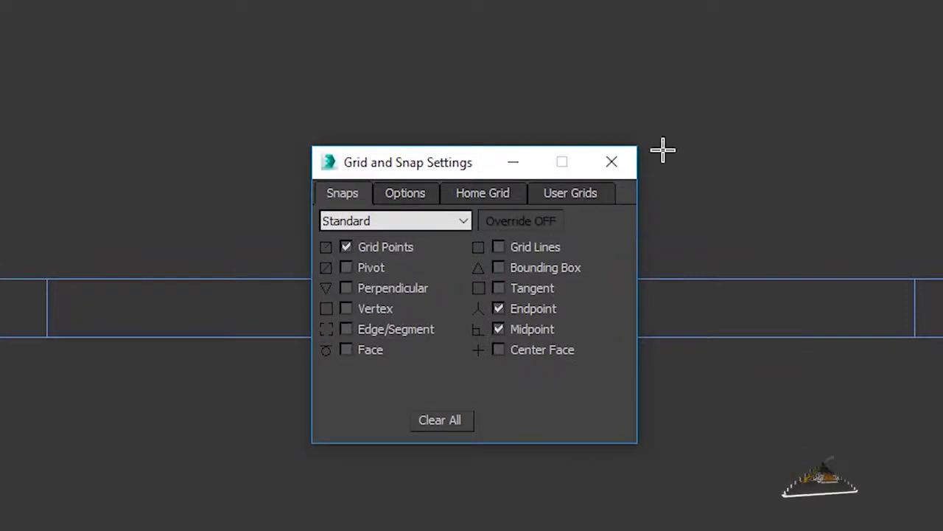
left_click(626, 168)
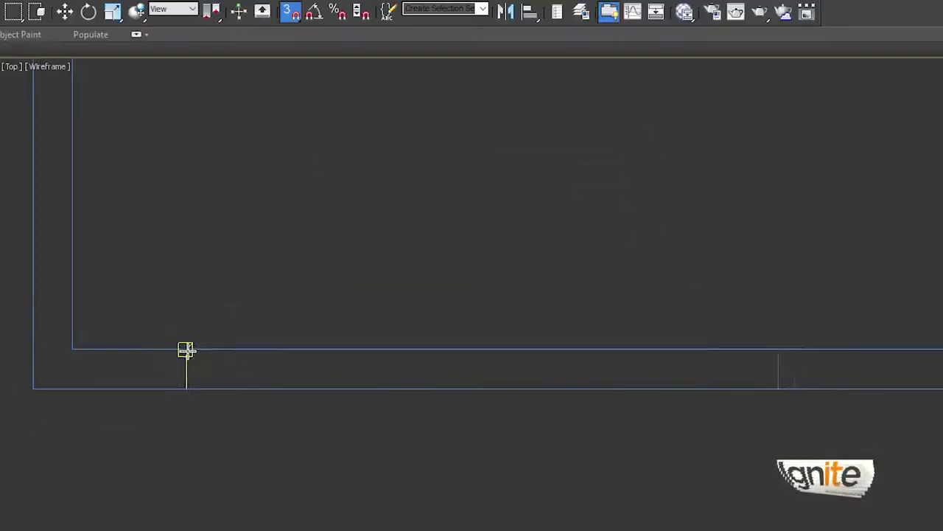
Draw CasementWindow001 across the bottom wall opening, with depth matching the wall thickness
left_click_drag(168, 371, 759, 371)
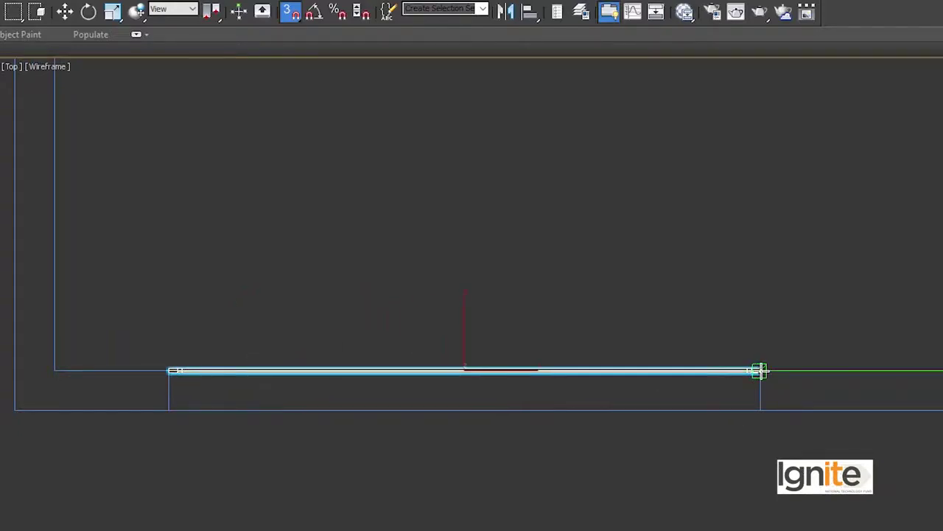
left_click_drag(759, 370, 759, 407)
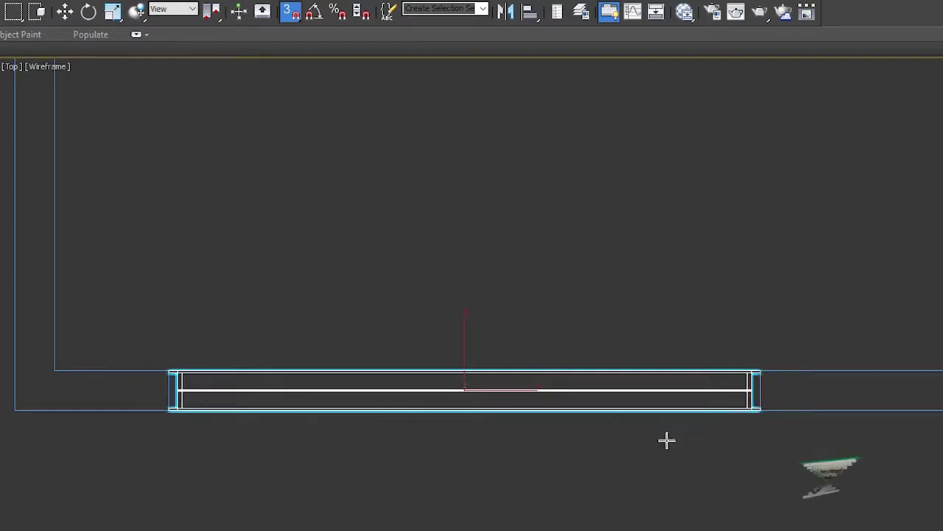
scroll(666, 440, "down", 5)
middle_click_drag(450, 400, 575, 415)
scroll(575, 412, "down", 5)
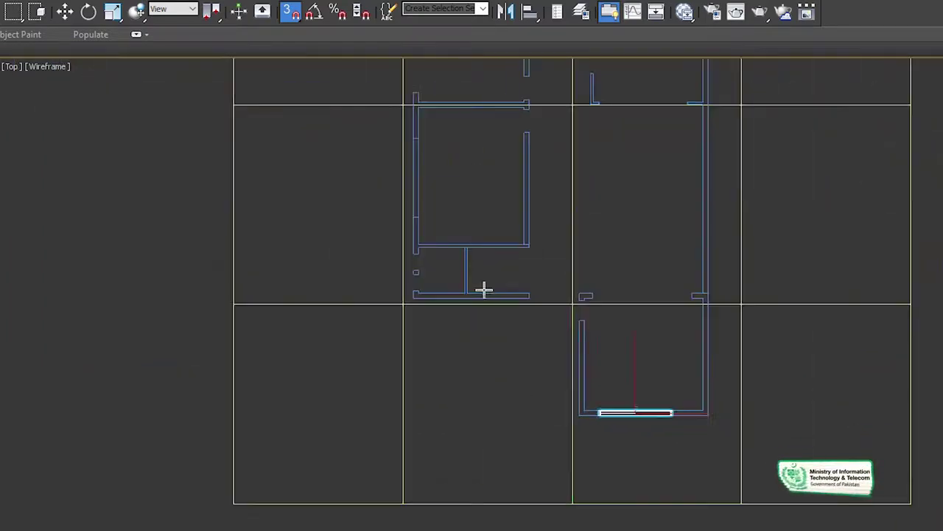
middle_click_drag(485, 288, 451, 381)
scroll(381, 265, "up", 3)
scroll(417, 226, "up", 4)
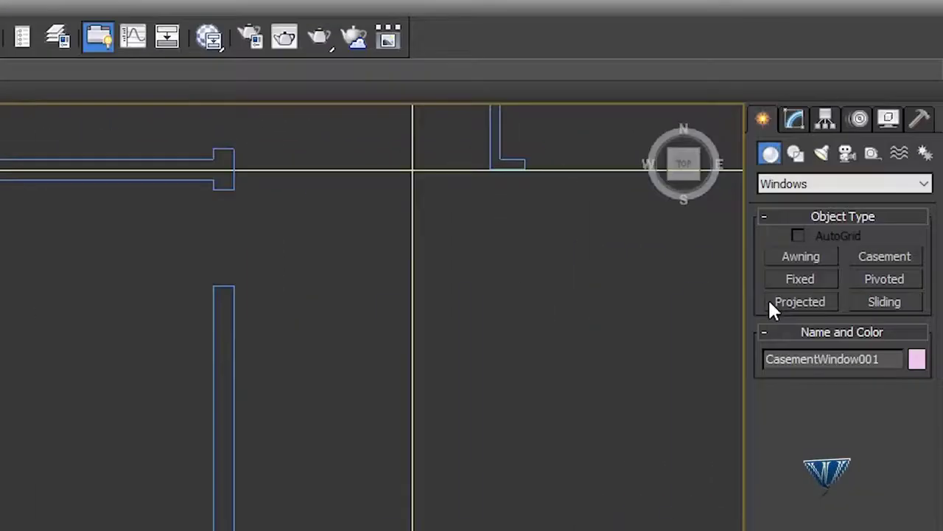
Draw FixedWindow001 along the left outer wall opening, then return to Select Object
left_click(798, 276)
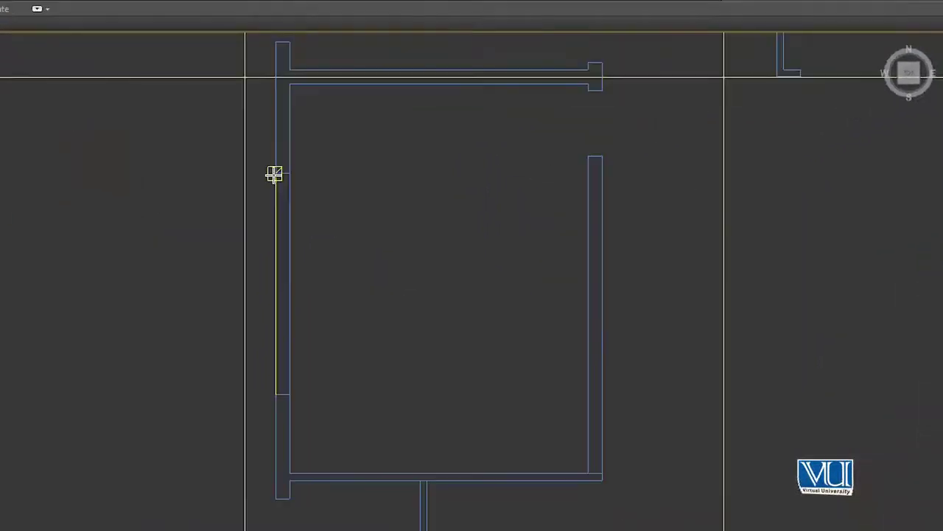
scroll(273, 173, "up", 3)
mouse_move(276, 172)
left_mouse_down()
mouse_move(291, 171)
mouse_move(305, 485)
left_mouse_up()
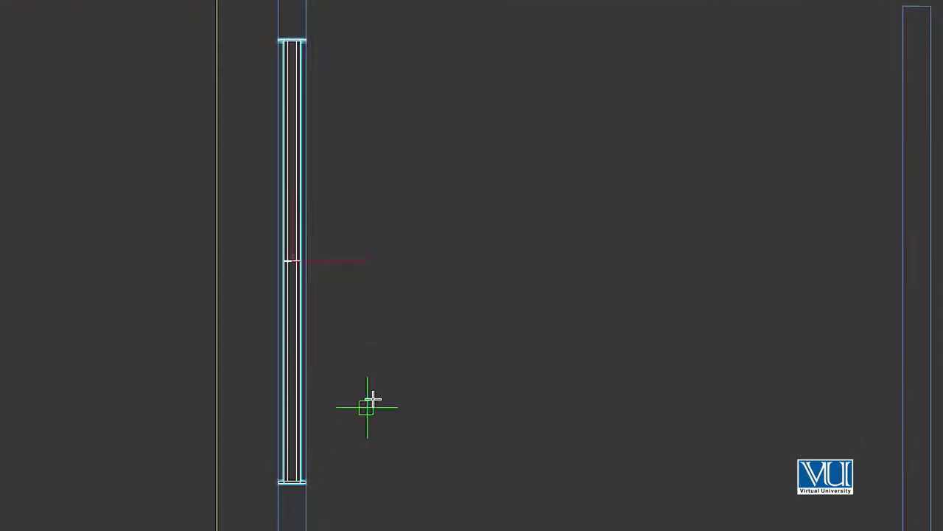
scroll(373, 398, "down", 4)
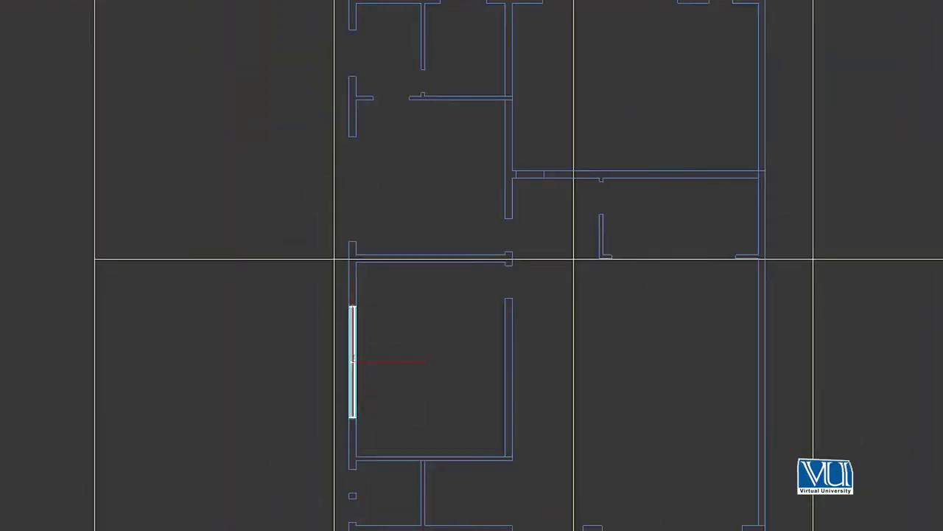
left_click(251, 39)
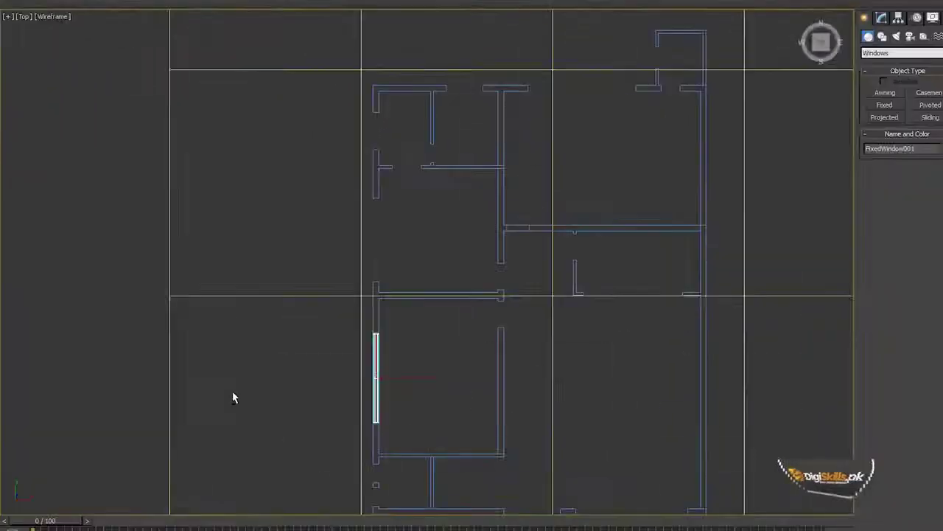
Maximize the Perspective view and zoom in on the small room with the pink panel
key("alt+w")
left_click(577, 430)
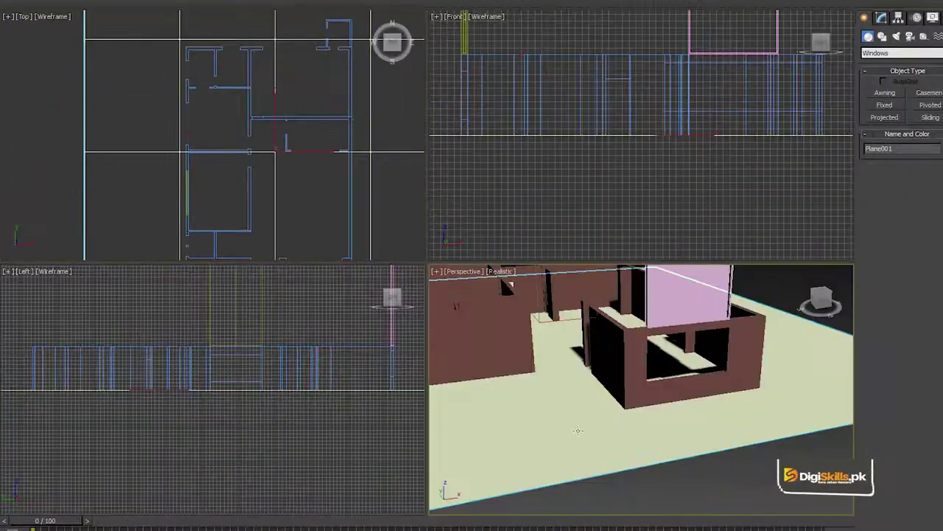
key("alt+w")
scroll(525, 396, "down", 3)
scroll(510, 390, "down", 2)
scroll(509, 390, "down", 2)
scroll(509, 390, "down", 2)
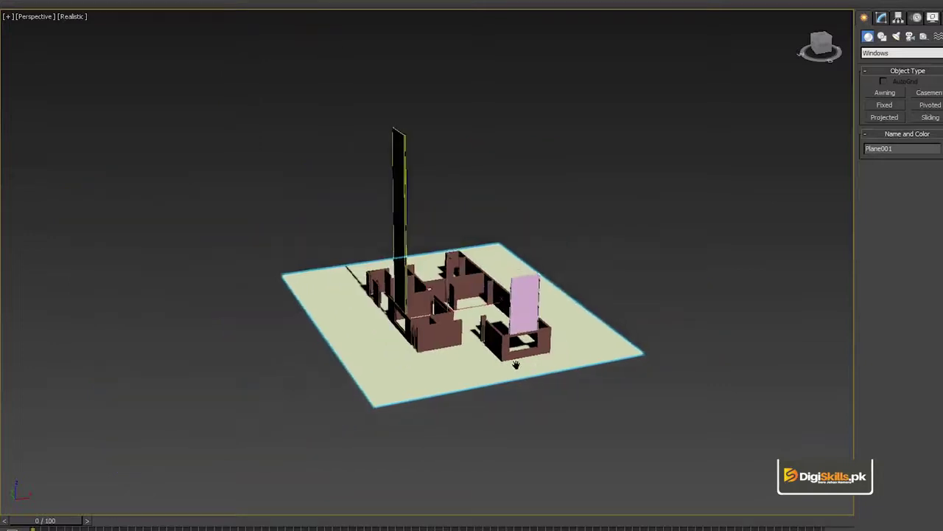
scroll(340, 293, "up", 3)
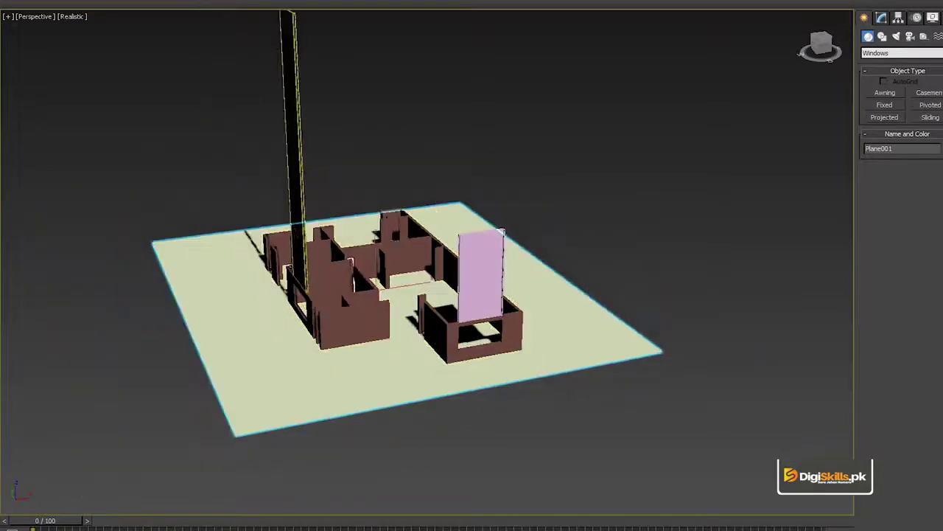
middle_click_drag(346, 152, 339, 169)
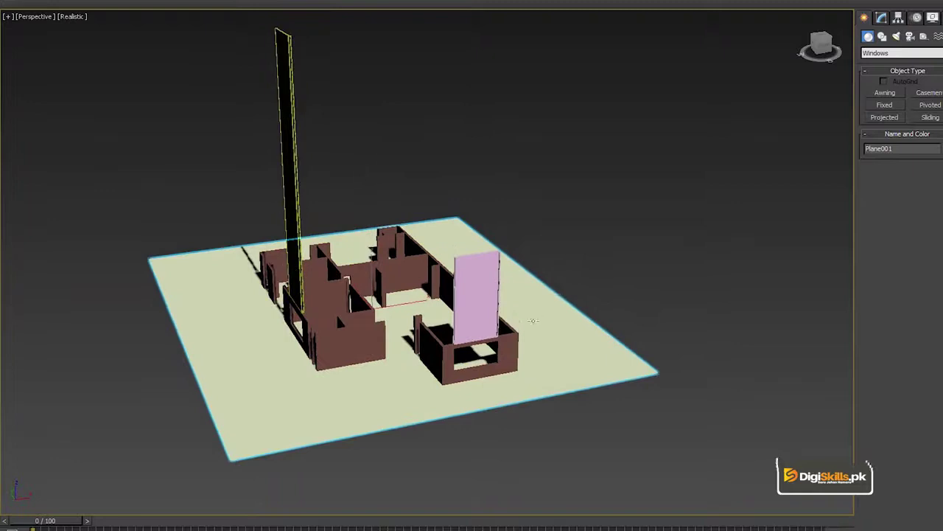
middle_click_drag(533, 320, 496, 285)
scroll(447, 303, "up", 2)
scroll(446, 303, "up", 2)
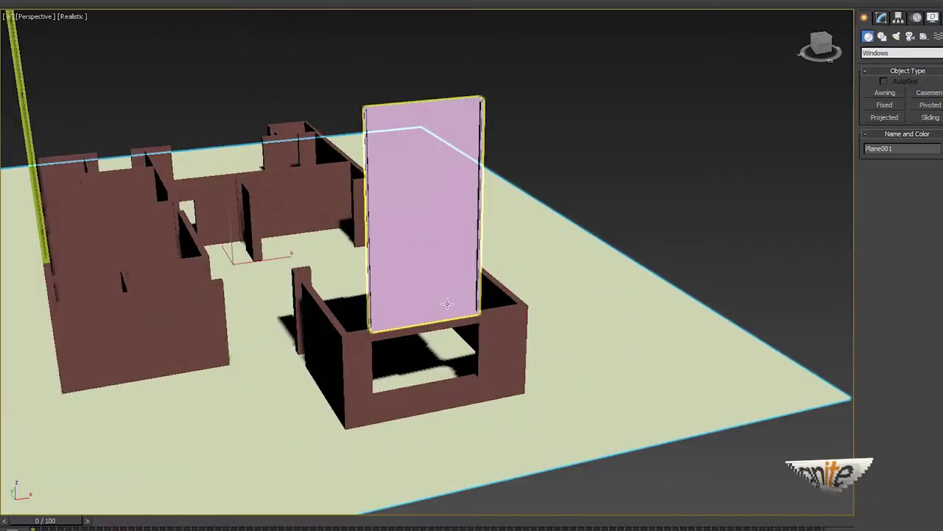
scroll(447, 303, "up", 2)
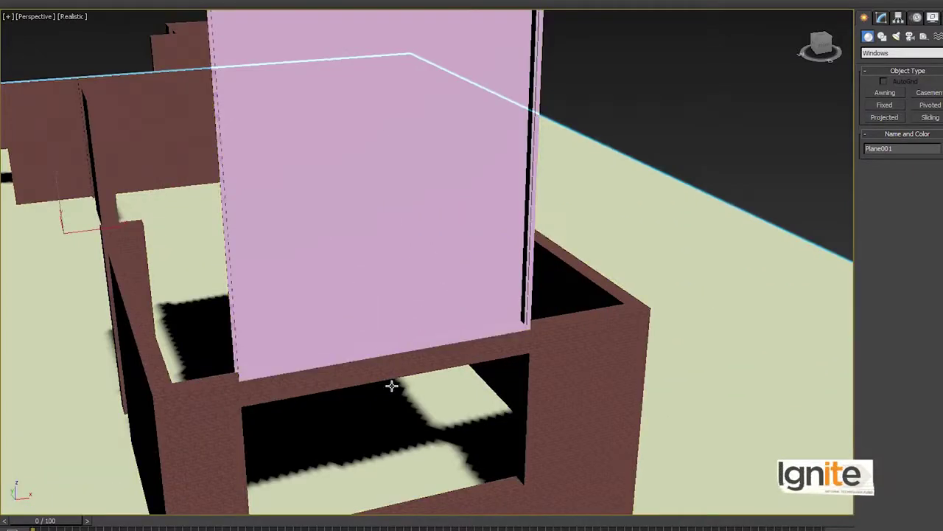
Finish the casement window and set its Height to 6' in the Modify panel
left_click_drag(392, 385, 442, 341)
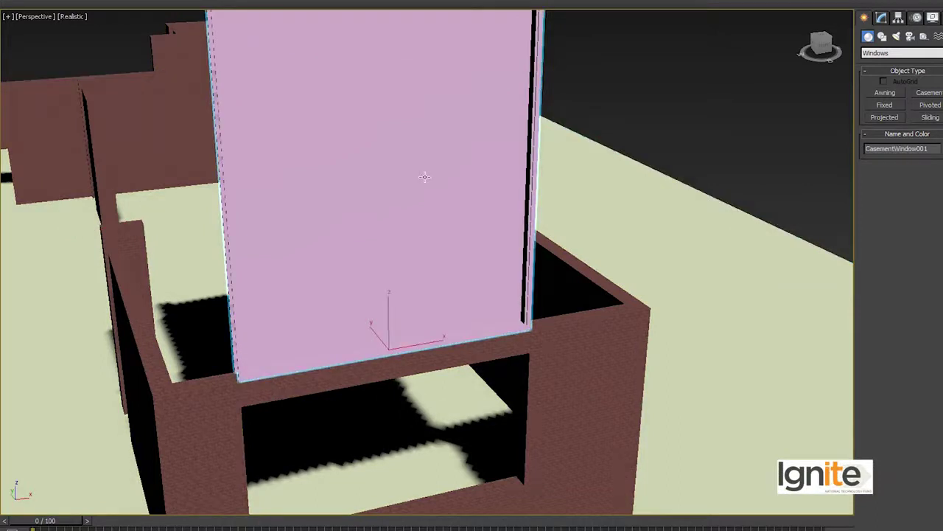
scroll(425, 177, "down", 5)
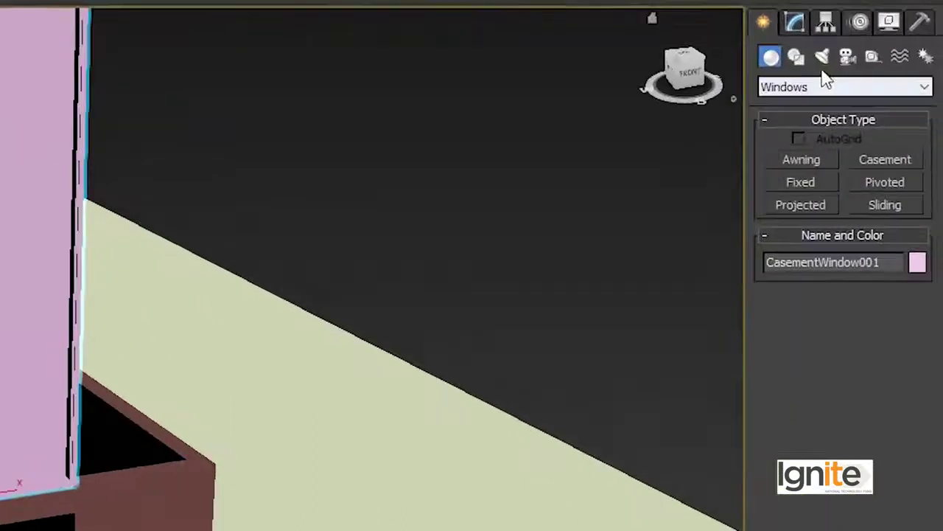
left_click(793, 22)
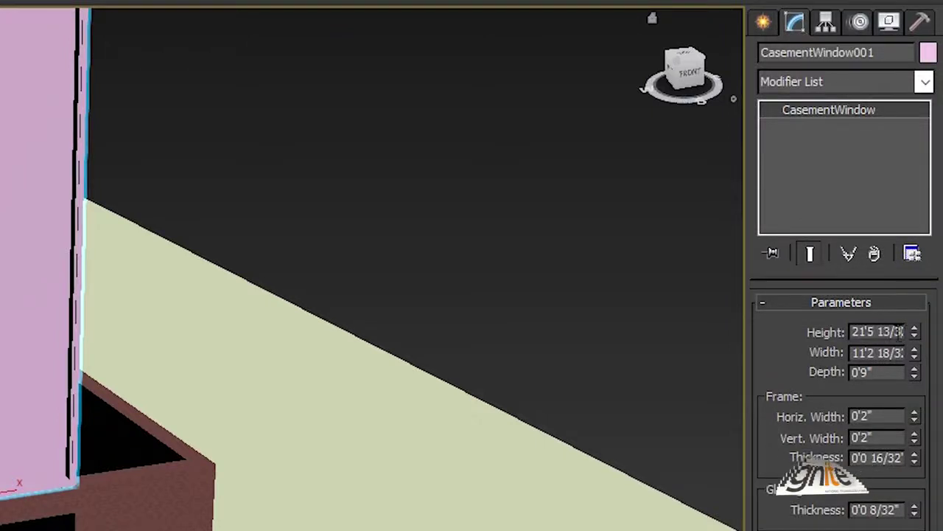
left_click(880, 332)
key("BackSpace")
type("2")
key("Return")
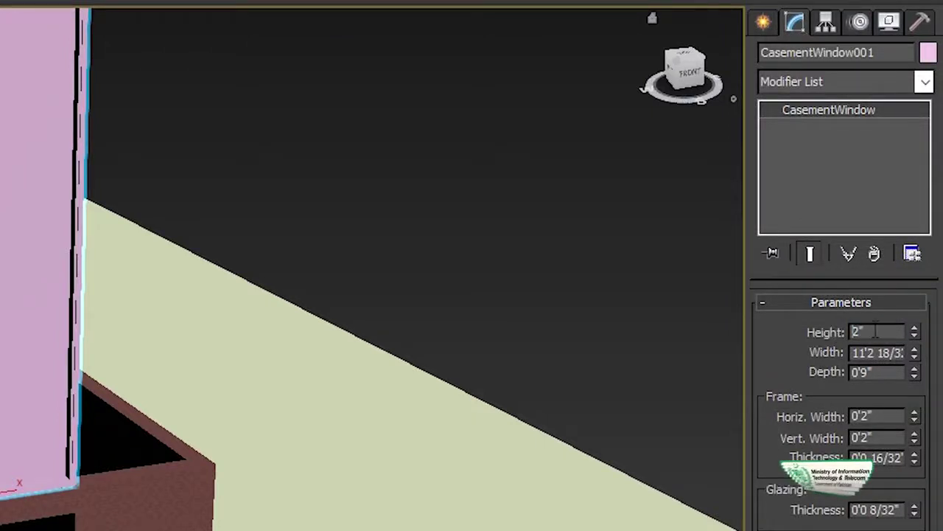
type("6'")
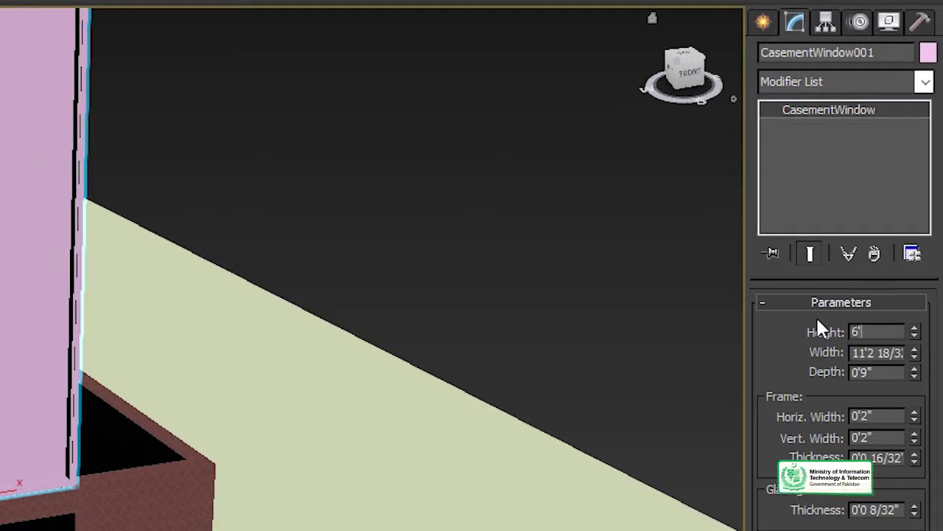
key("Return")
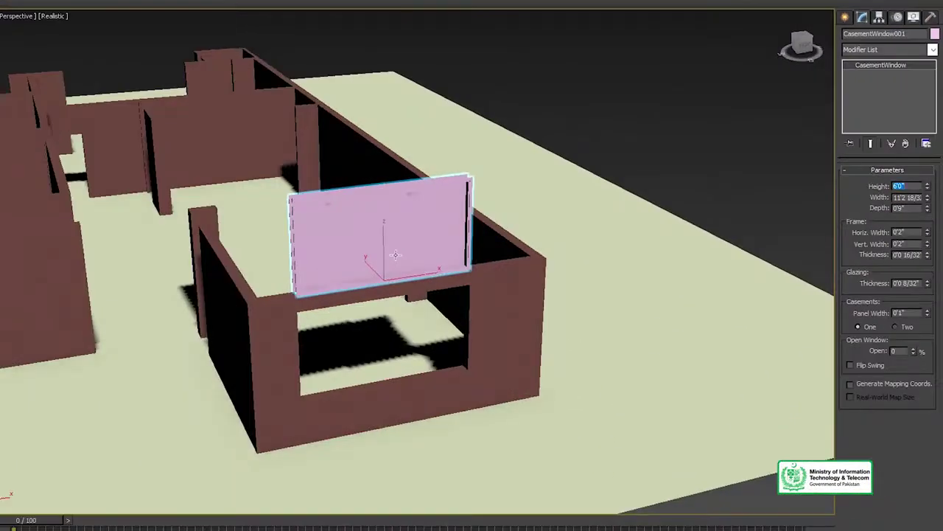
Set the casement window's Z position to 3' to lift it into the opening
type("4")
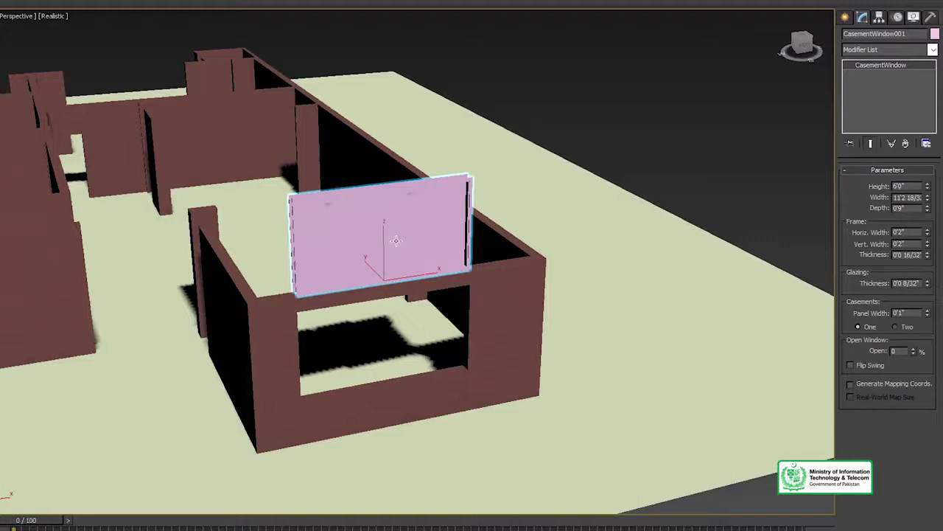
middle_click_drag(396, 240, 474, 391, "alt")
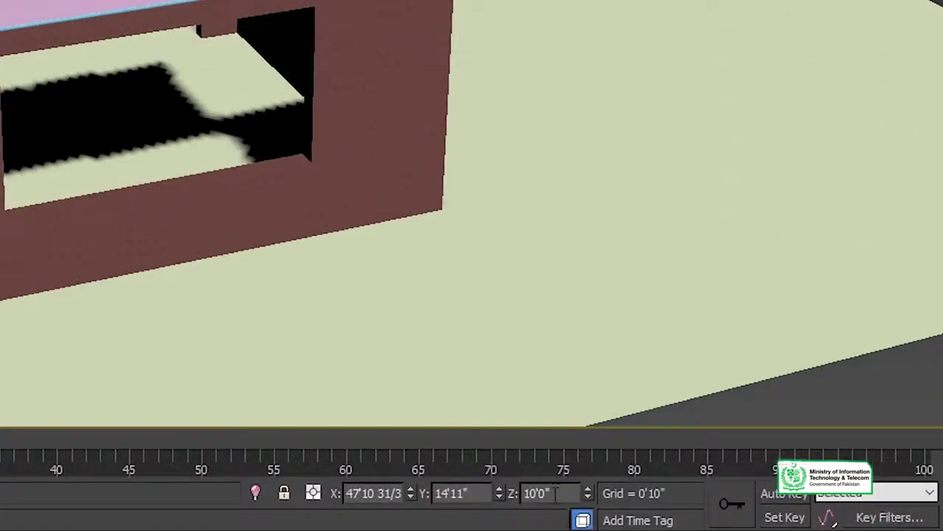
double_click(555, 493)
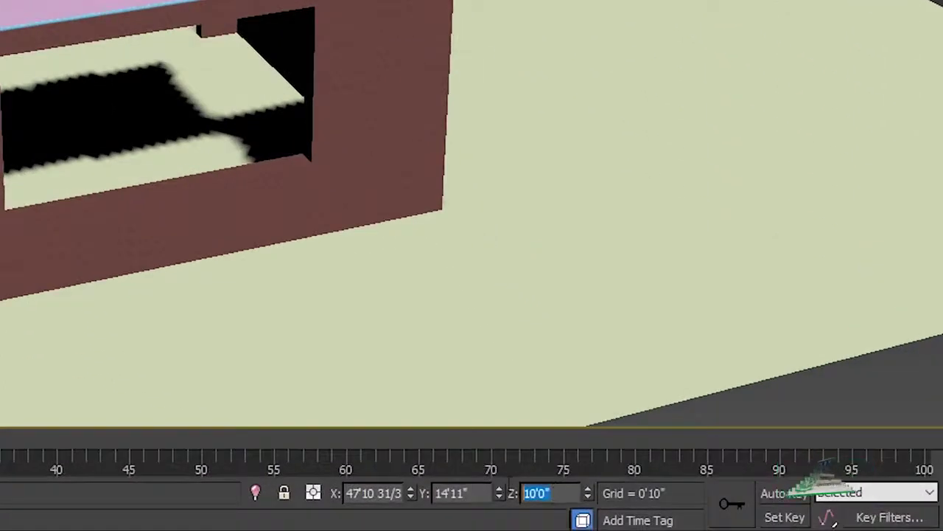
type("3")
key("Return")
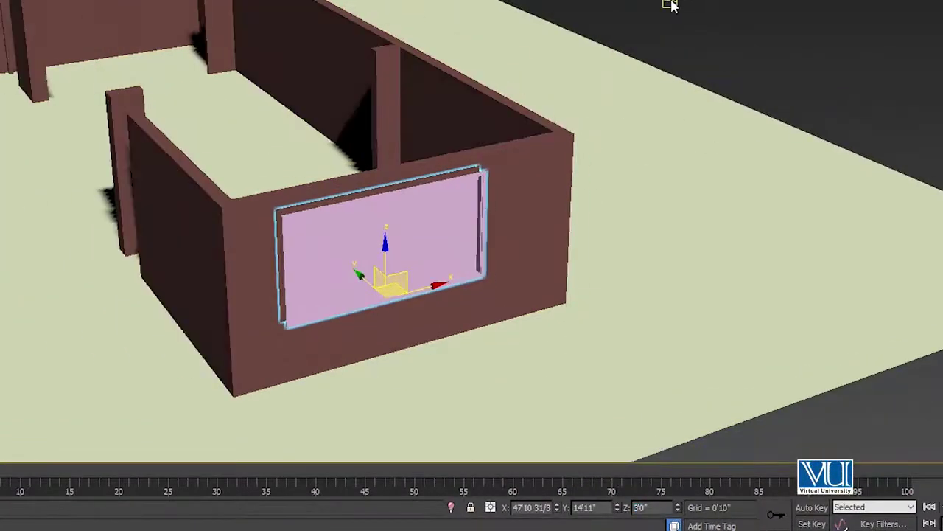
scroll(670, 7, "down", 5)
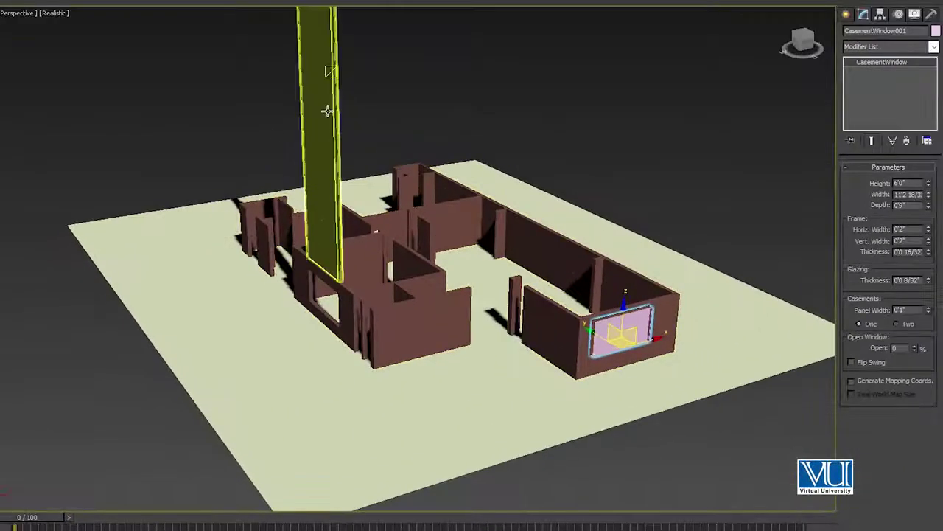
Make FixedWindow001 6' tall and lower it to a Z of 2' to fit its opening
left_click(328, 111)
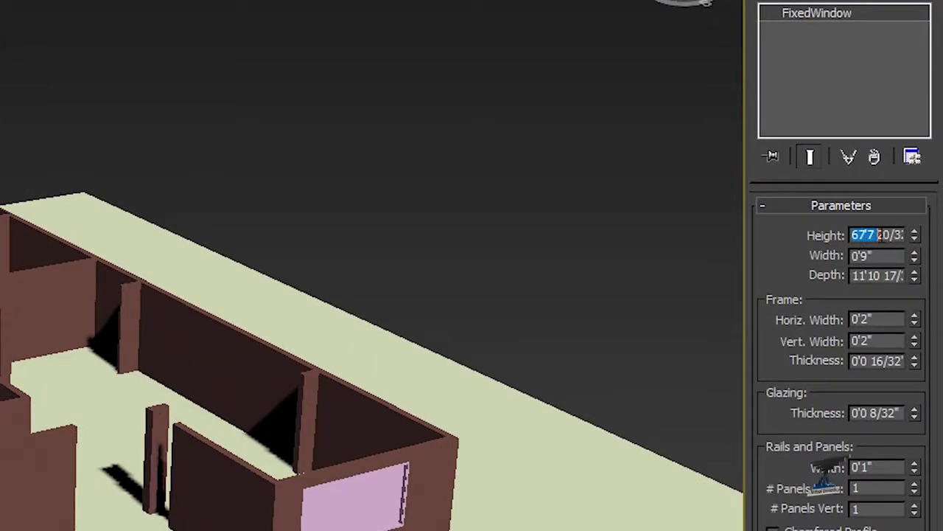
double_click(888, 234)
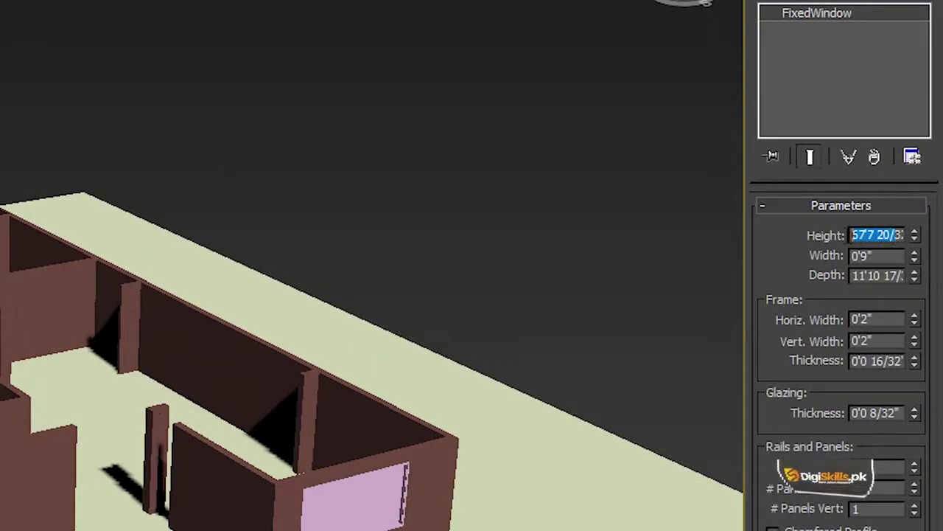
type("6'")
key("Return")
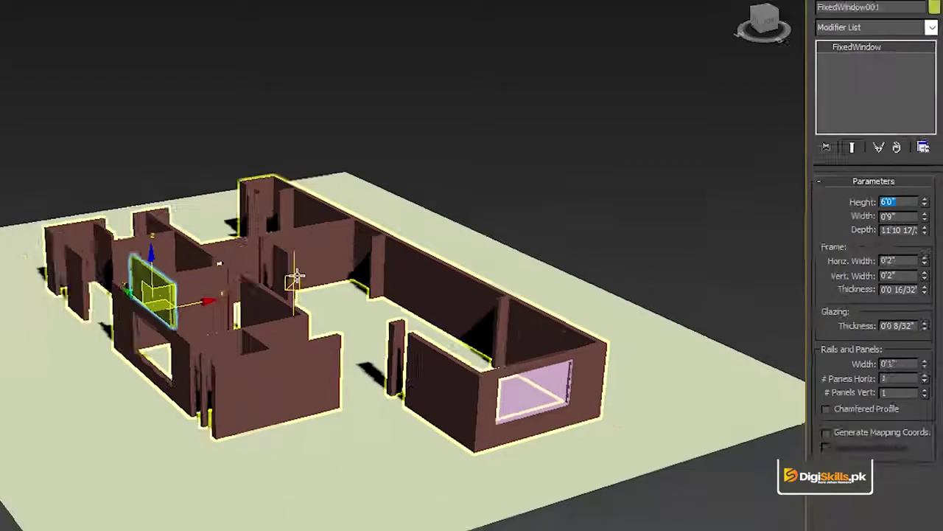
scroll(398, 265, "up", 5)
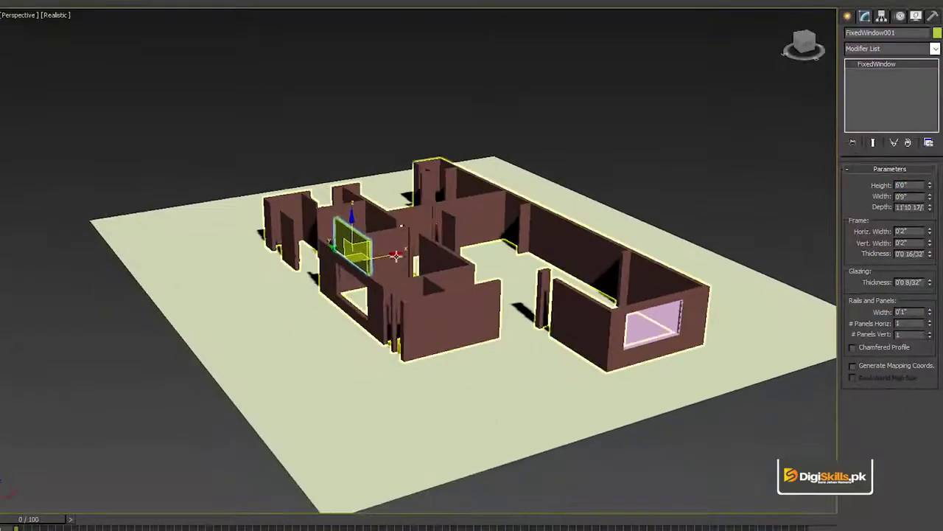
type("2")
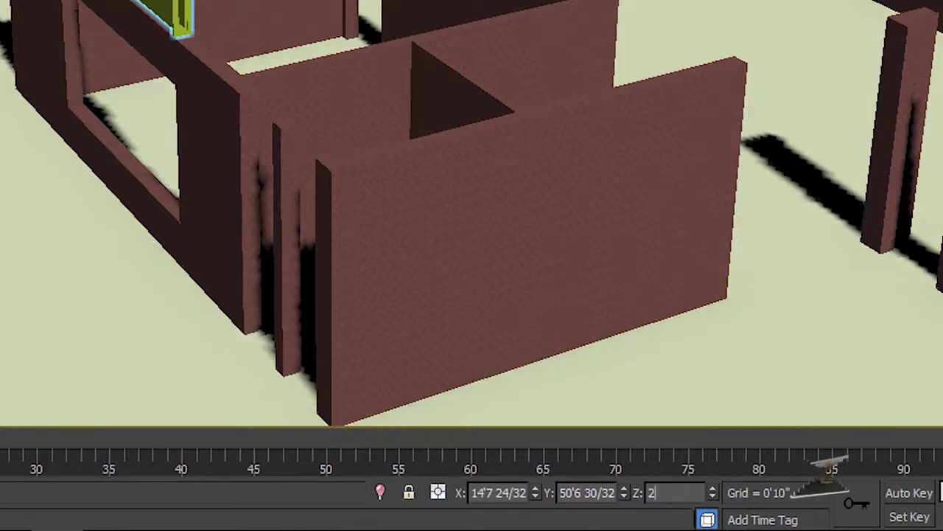
type("'")
key("Return")
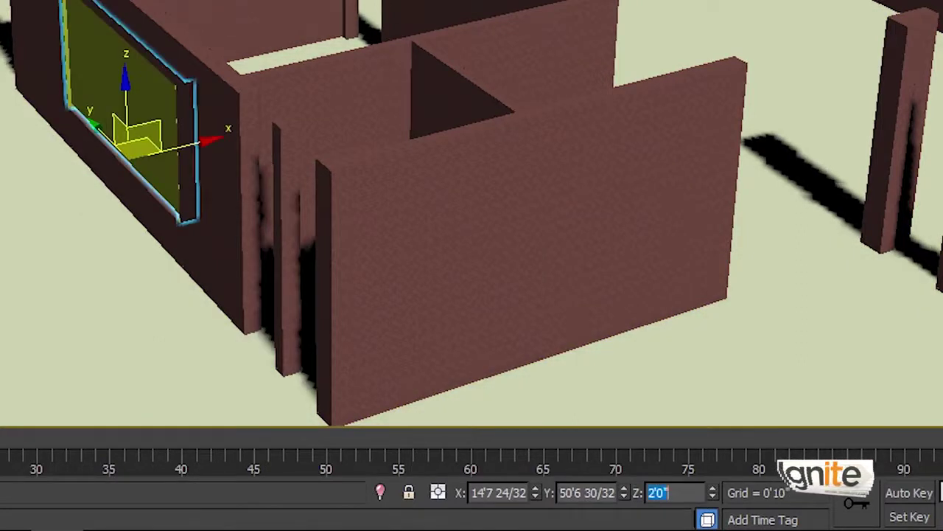
Pan over to the pink casement window and select it
scroll(367, 271, "down", 5)
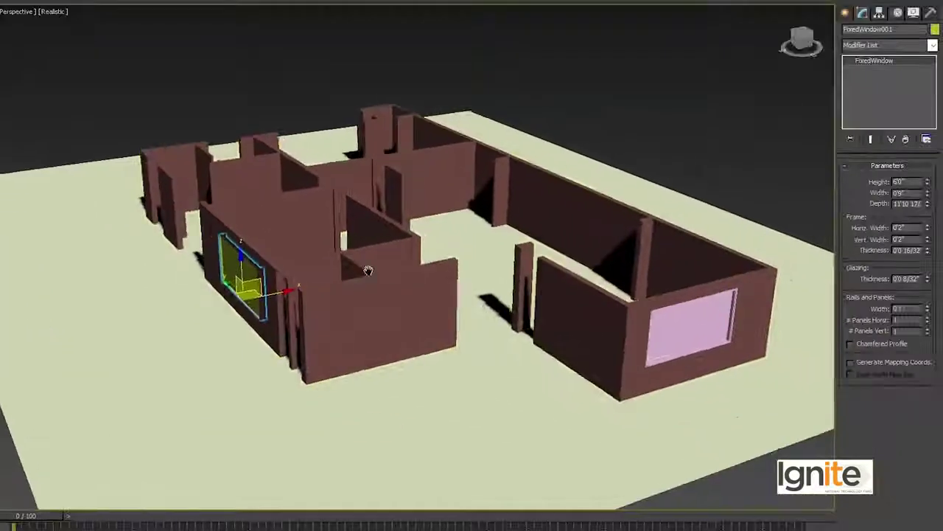
scroll(367, 271, "down", 3)
scroll(413, 280, "down", 3)
scroll(489, 285, "up", 10)
mouse_move(579, 326)
middle_mouse_down()
mouse_move(414, 257)
mouse_move(448, 260)
middle_mouse_up()
left_click(413, 256)
scroll(402, 225, "up", 3)
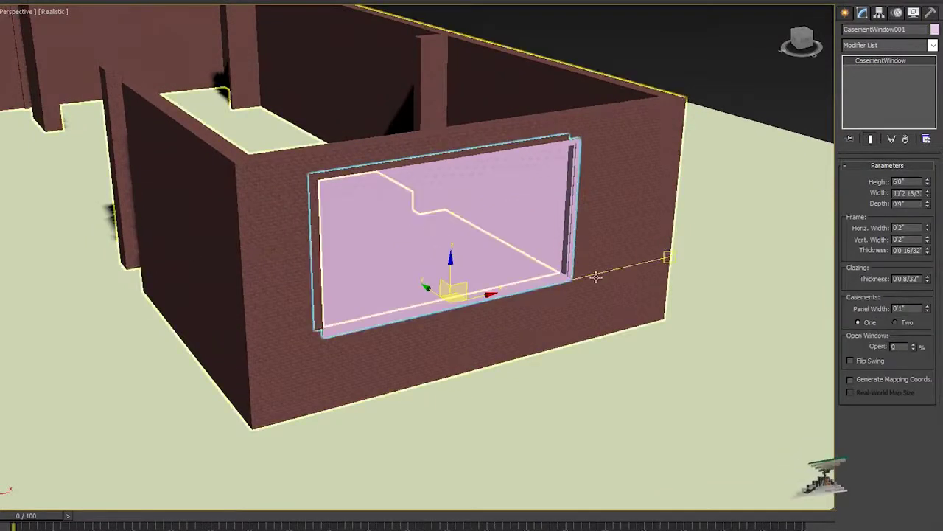
Open CasementWindow001's sash to 40%, after first trying 70%
left_click(595, 276)
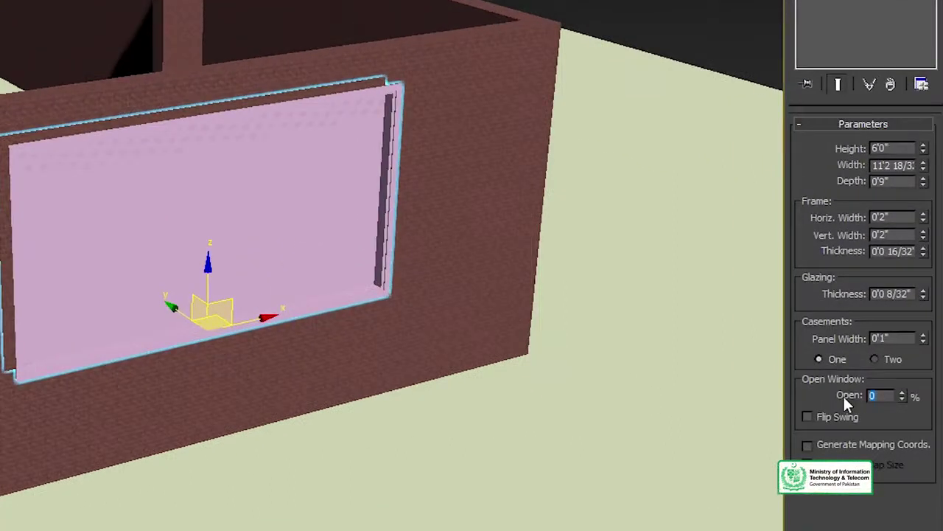
type("70")
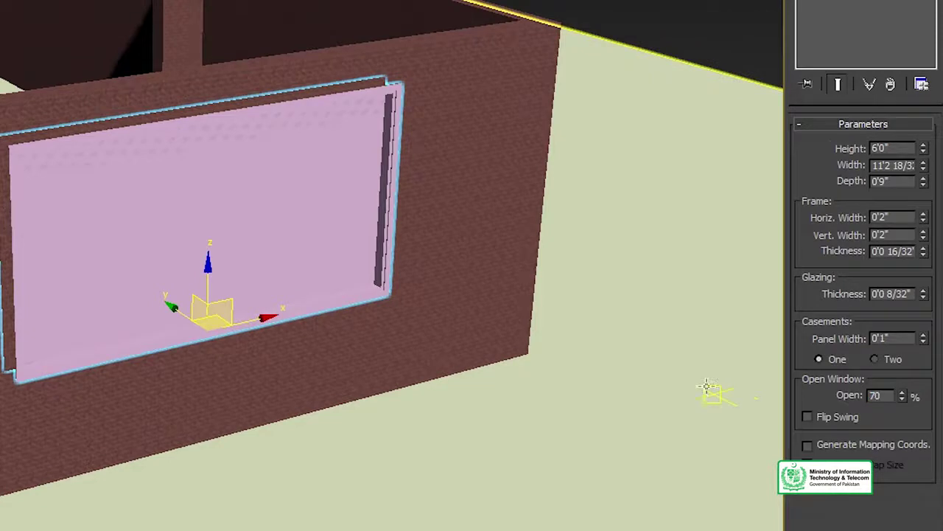
left_click(704, 385)
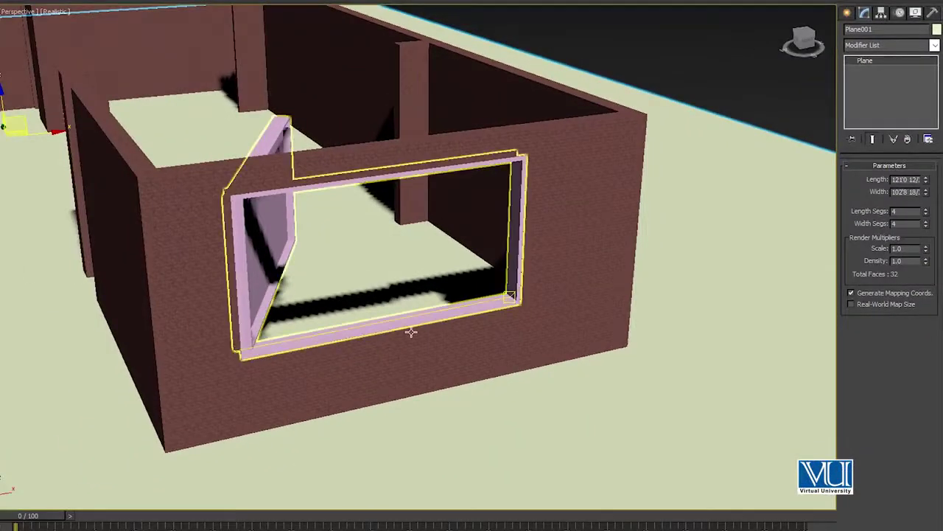
left_click(409, 331)
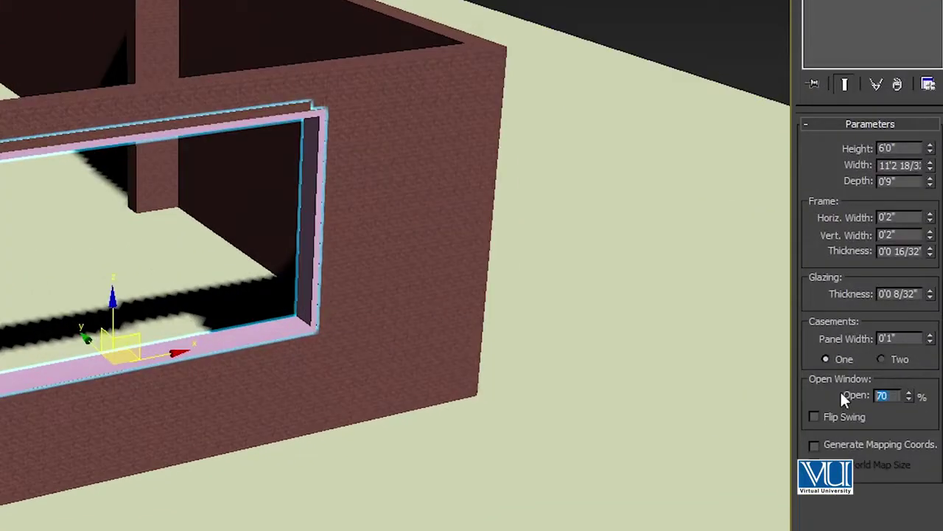
type("40")
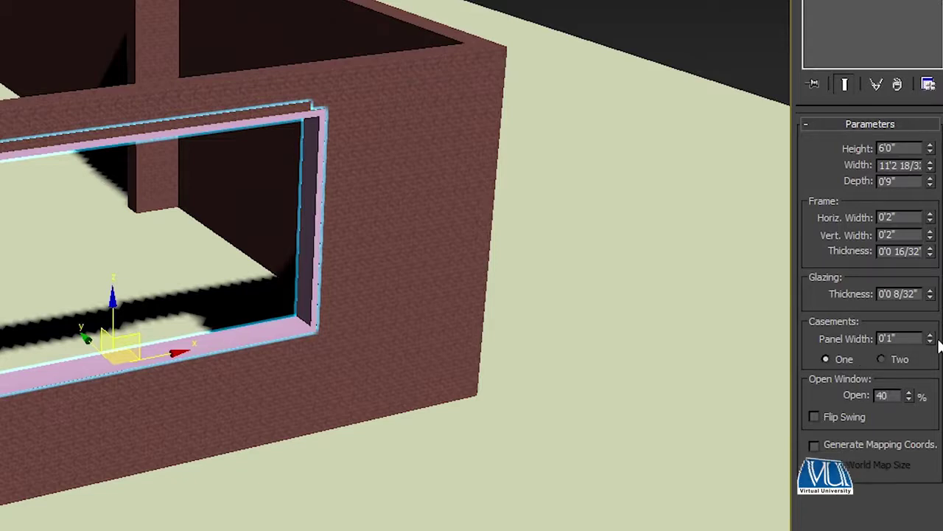
key("Return")
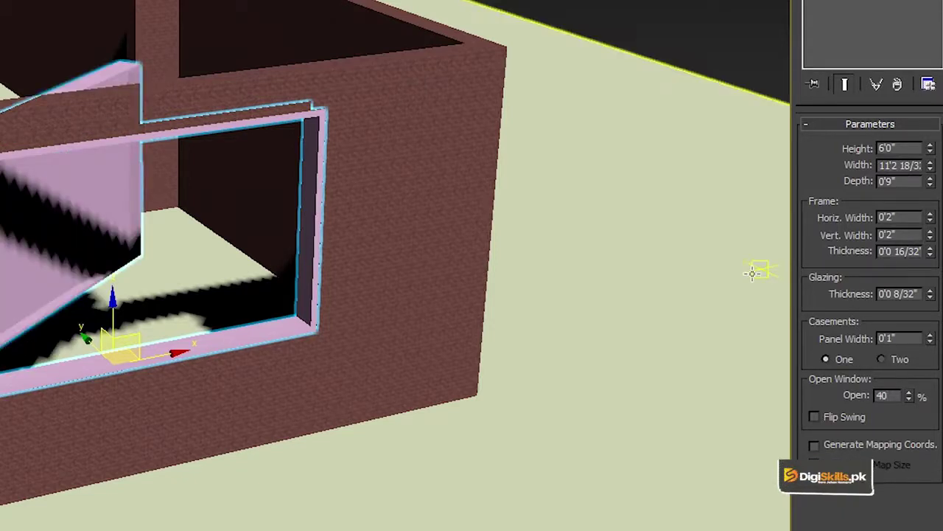
scroll(757, 268, "down", 5)
mouse_move(521, 375)
middle_mouse_down()
mouse_move(604, 341)
mouse_move(152, 438)
middle_mouse_up()
scroll(605, 342, "down", 3)
scroll(152, 438, "up", 6)
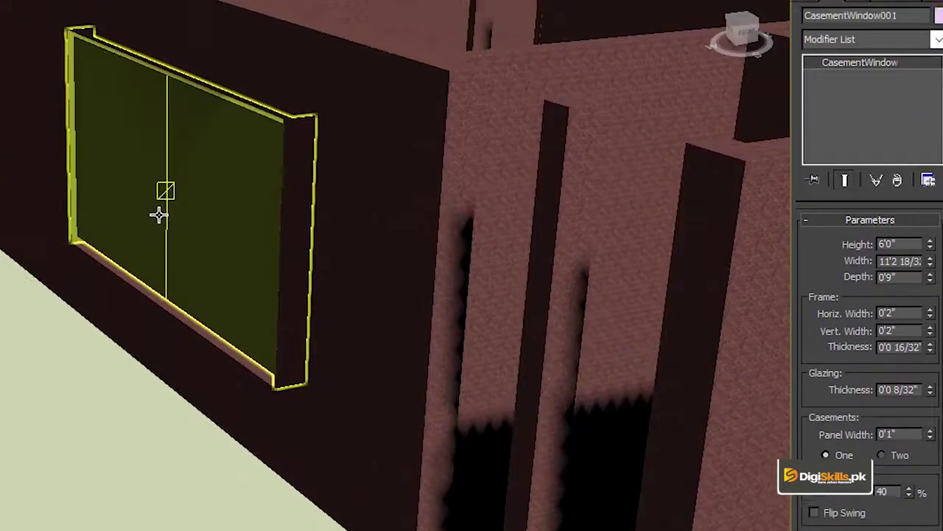
left_click(139, 212)
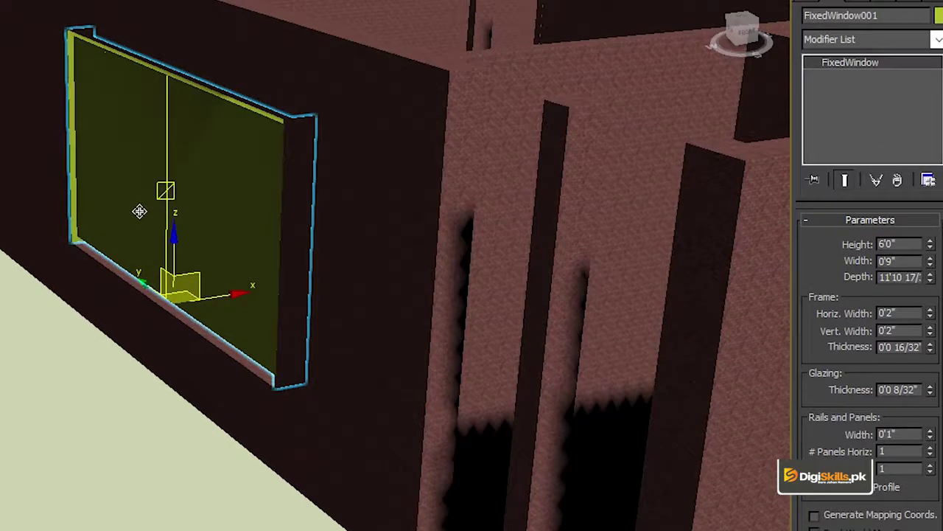
left_click_drag(139, 211, 697, 485)
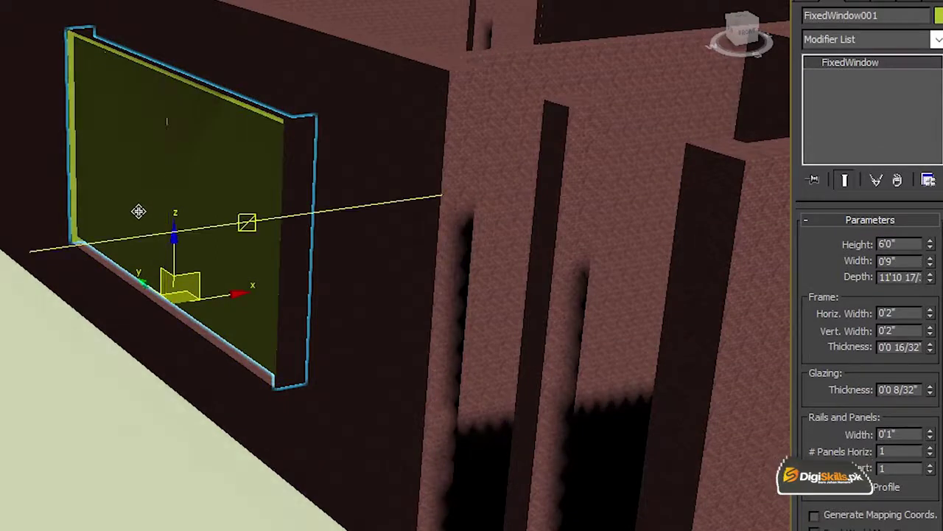
right_click(814, 495)
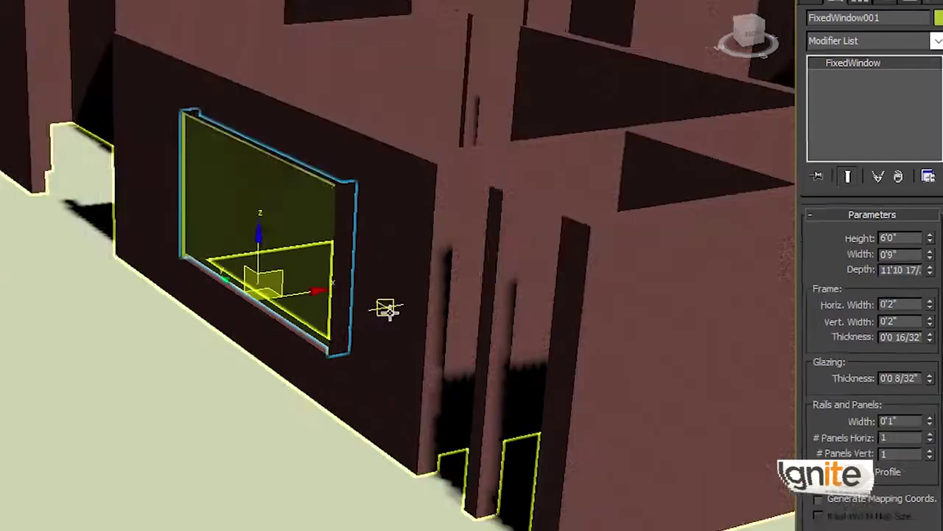
scroll(388, 308, "down", 5)
mouse_move(459, 347)
middle_mouse_down("alt")
mouse_move(552, 286)
mouse_move(408, 271)
mouse_move(442, 284)
middle_mouse_up("alt")
scroll(372, 282, "up", 5)
scroll(715, 88, "up", 4)
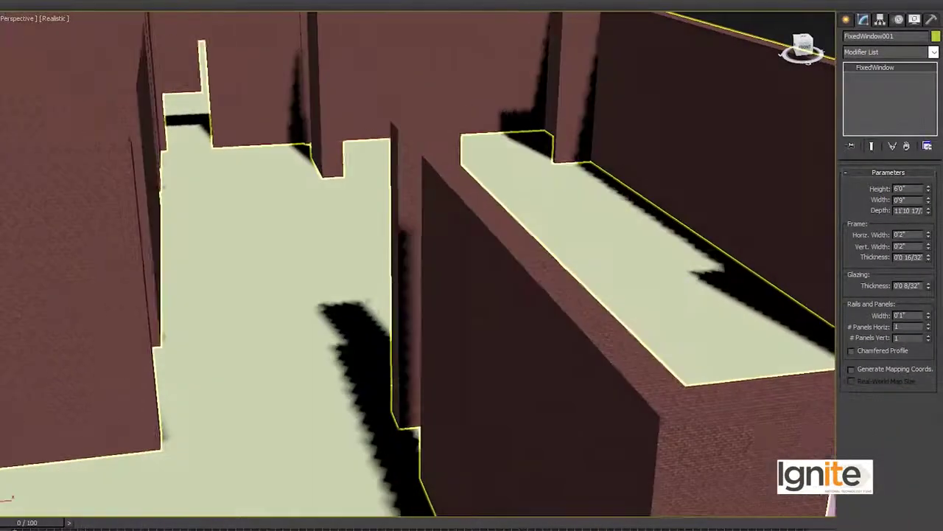
middle_click_drag(372, 283, 408, 263, "alt")
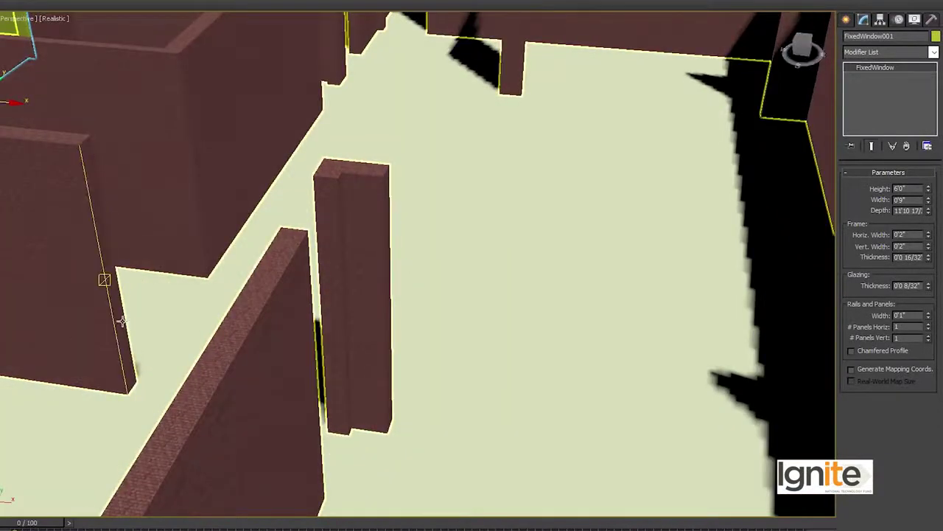
Select the wall at Editable Poly Polygon level and pick its thin end faces
left_click(849, 19)
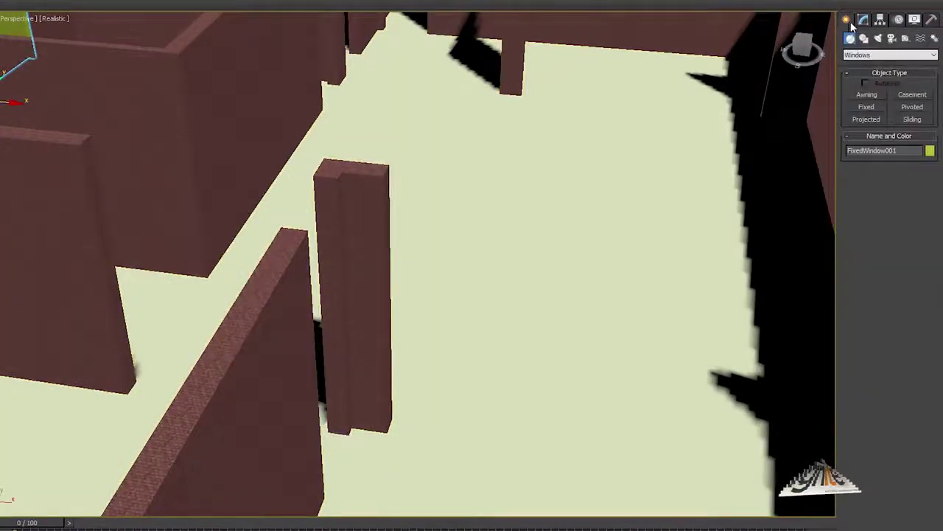
left_click(862, 19)
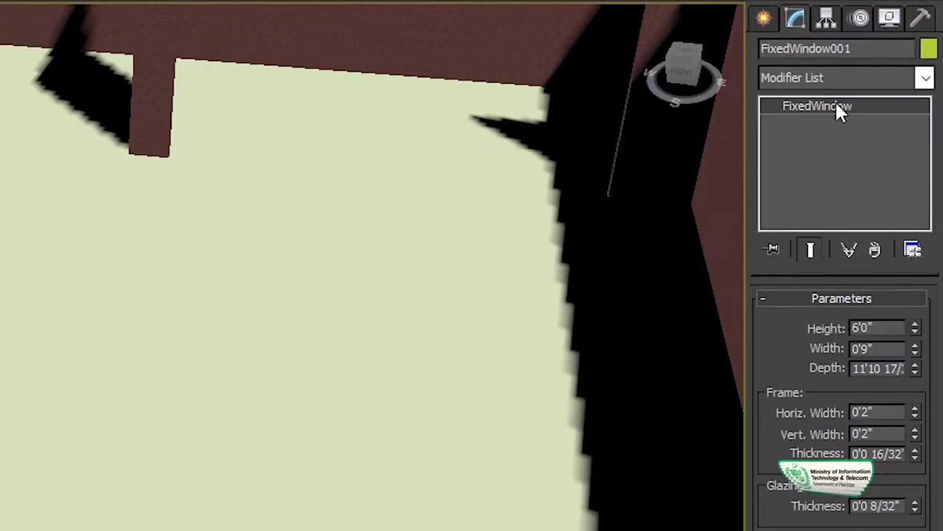
key("ctrl+z")
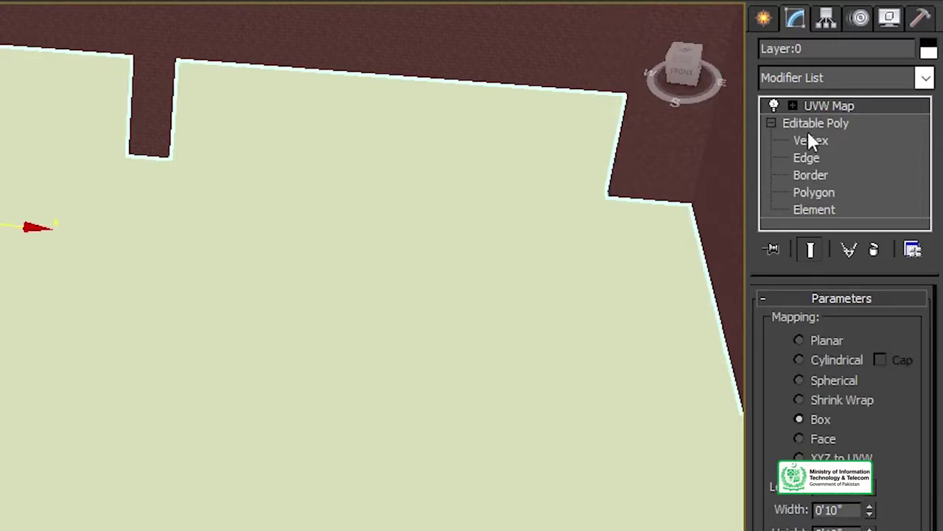
left_click(810, 123)
left_click(874, 323)
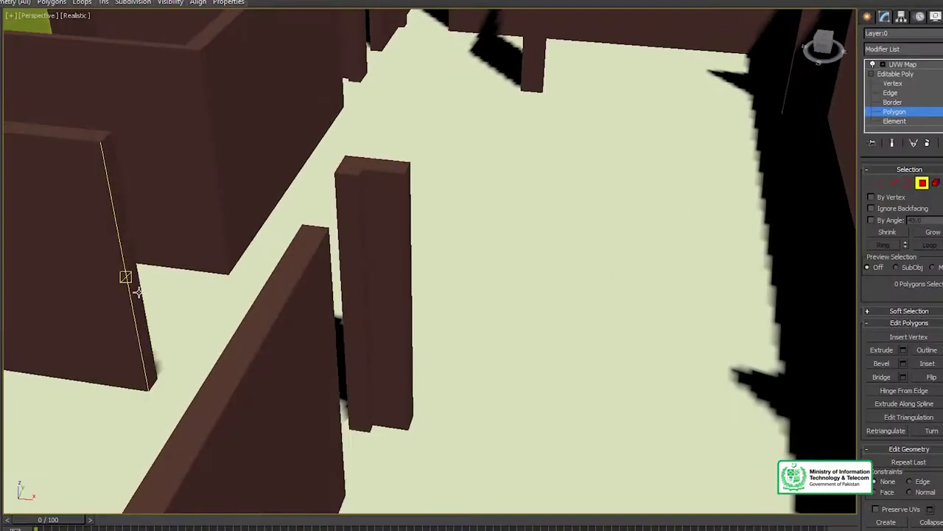
left_click(137, 292)
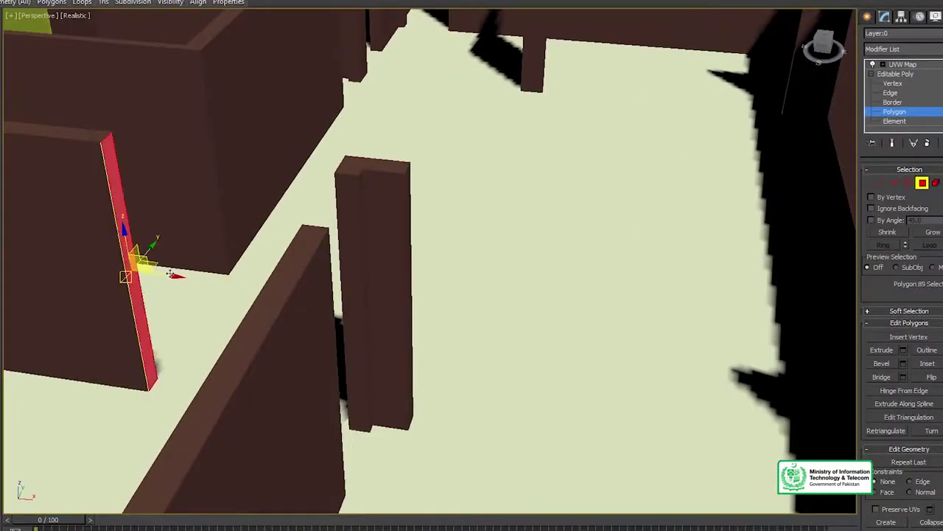
middle_click_drag(702, 96, 633, 118, "alt")
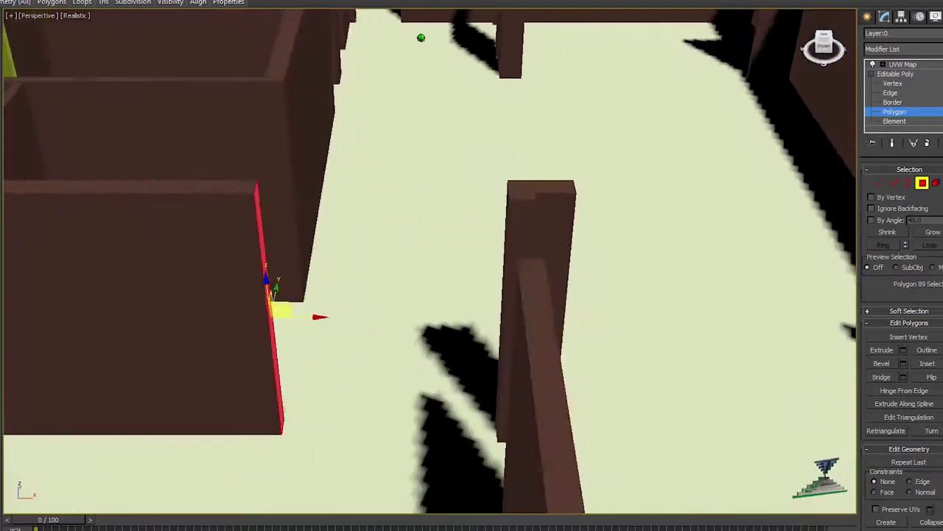
left_click(651, 223)
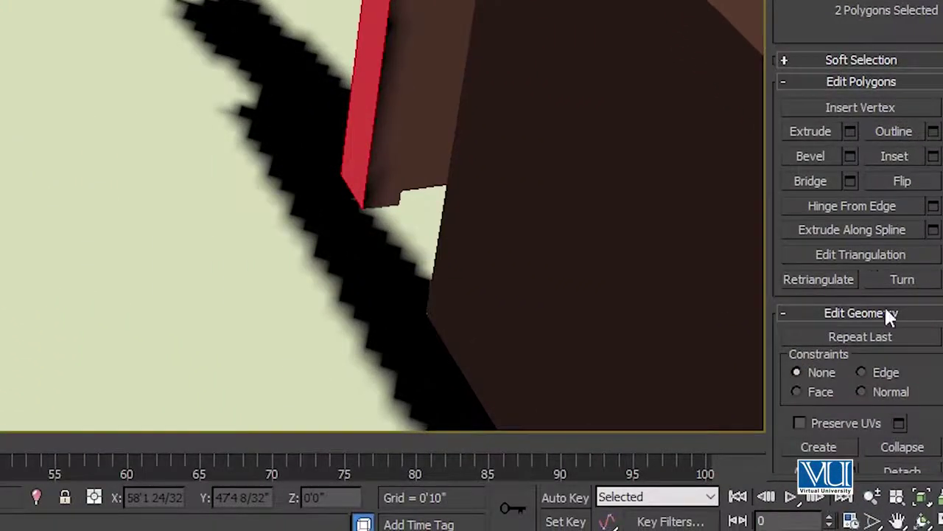
scroll(848, 310, "down", 5)
scroll(869, 302, "down", 3)
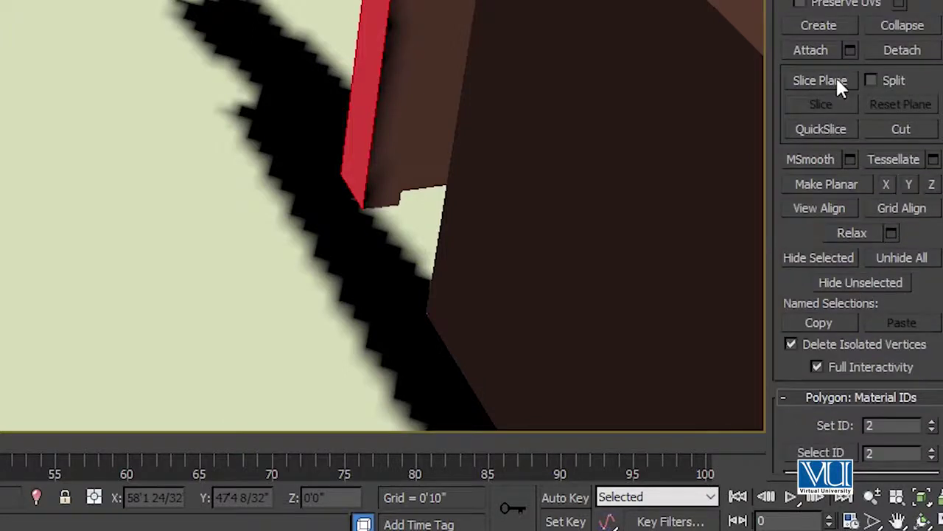
Slice the wall-end faces at 7'0" height and select only the upper polygon above the cut
left_click(837, 81)
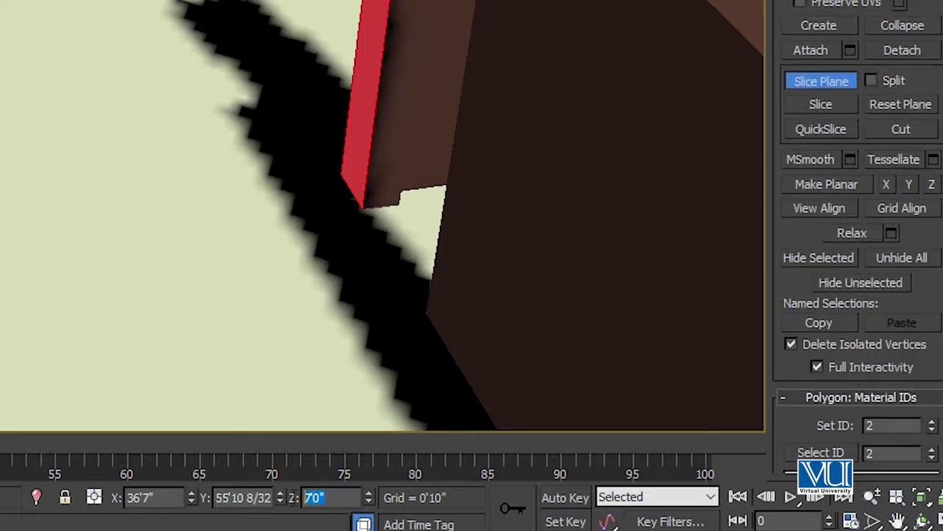
left_click(337, 498)
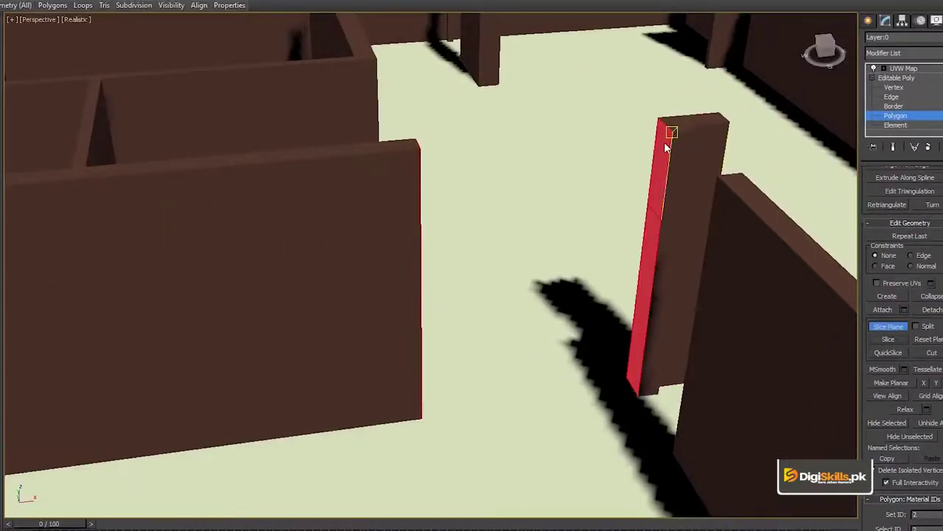
scroll(917, 168, "up", 3)
scroll(932, 180, "up", 2)
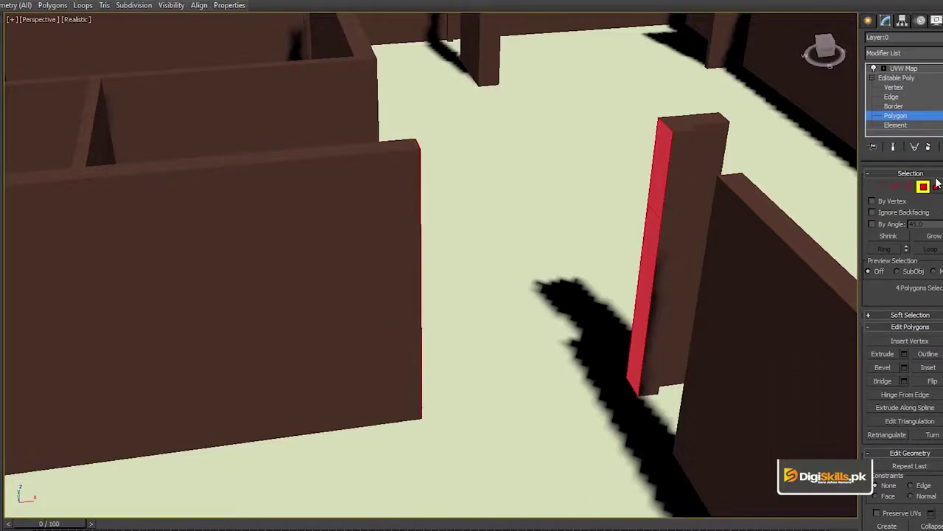
left_click(924, 188)
left_click(924, 187)
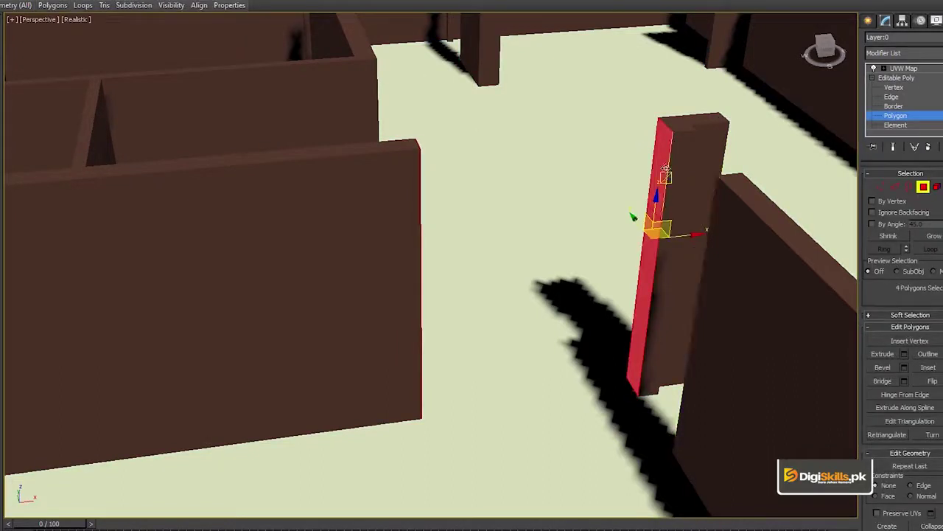
left_click(666, 174)
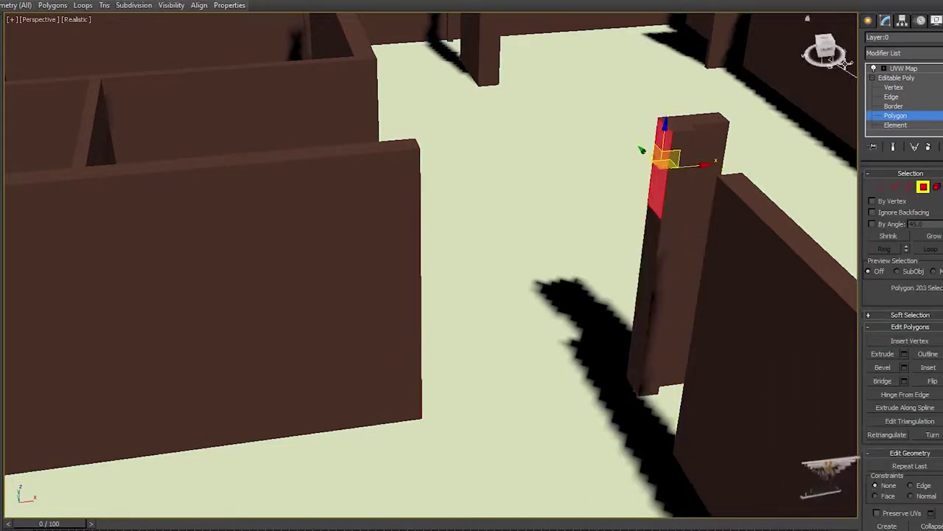
Bring the pillar into view and select the upper end face of the opposite wall
left_click(827, 50)
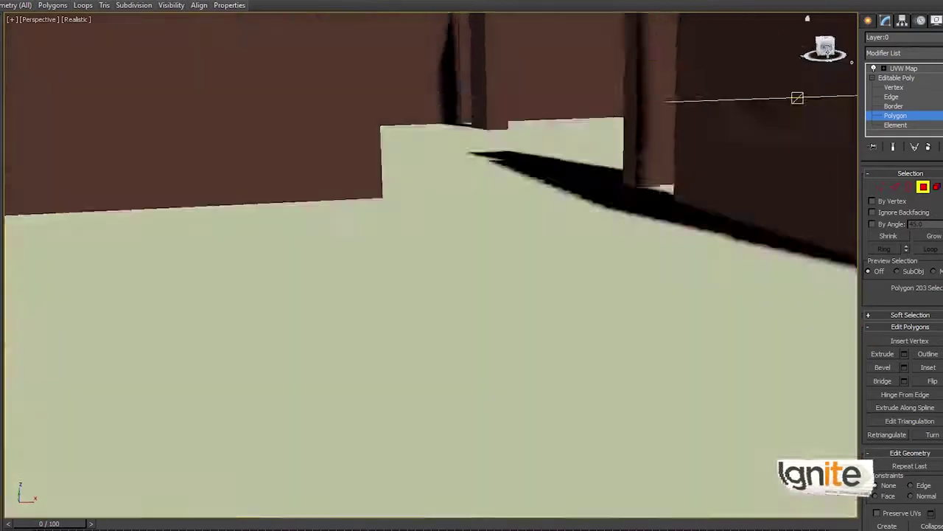
scroll(809, 22, "down", 3)
scroll(808, 22, "down", 3)
scroll(735, 103, "down", 3)
scroll(721, 140, "down", 2)
scroll(693, 148, "down", 2)
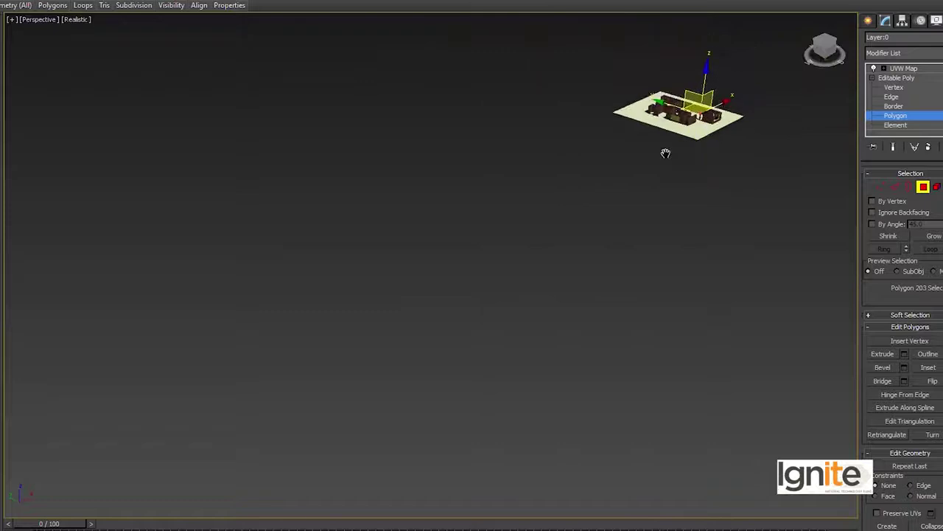
scroll(665, 152, "up", 3)
scroll(659, 185, "up", 3)
scroll(610, 198, "up", 3)
scroll(610, 197, "up", 3)
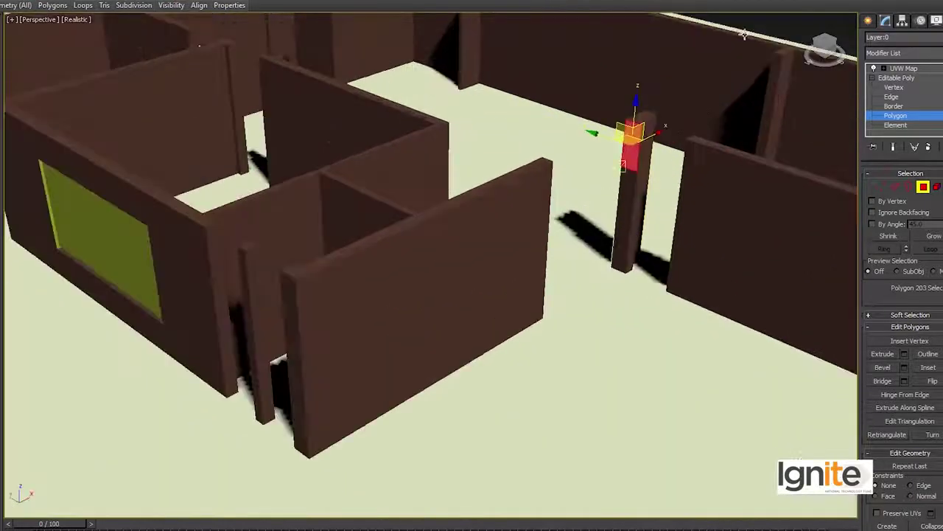
left_click_drag(836, 53, 818, 59)
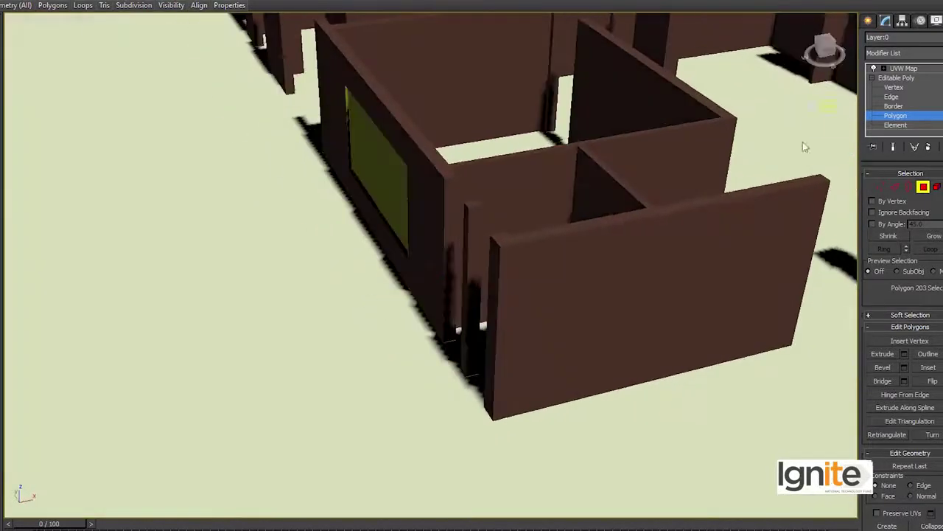
scroll(701, 177, "up", 2)
scroll(662, 164, "up", 3)
left_click_drag(829, 52, 807, 57)
middle_click_drag(750, 216, 644, 204)
mouse_move(670, 333)
middle_mouse_down()
mouse_move(682, 361)
mouse_move(575, 302)
middle_mouse_up()
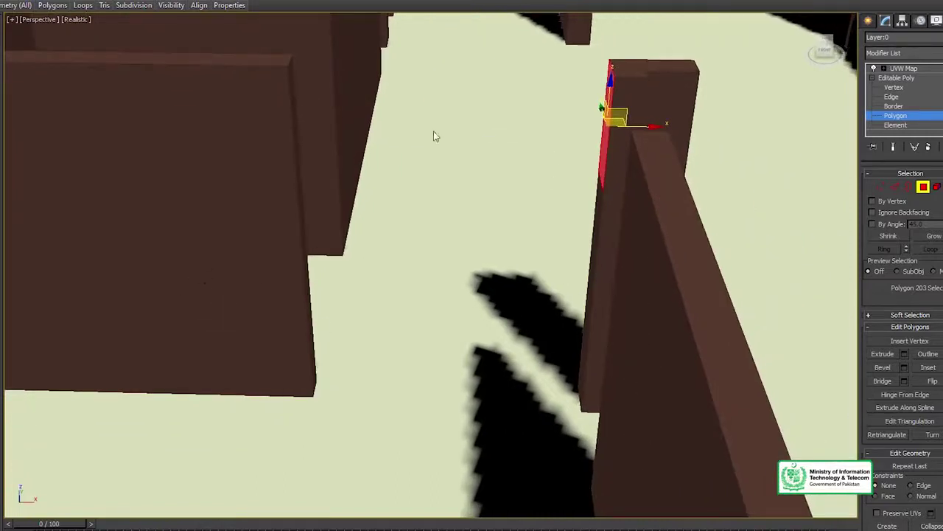
left_click(294, 98)
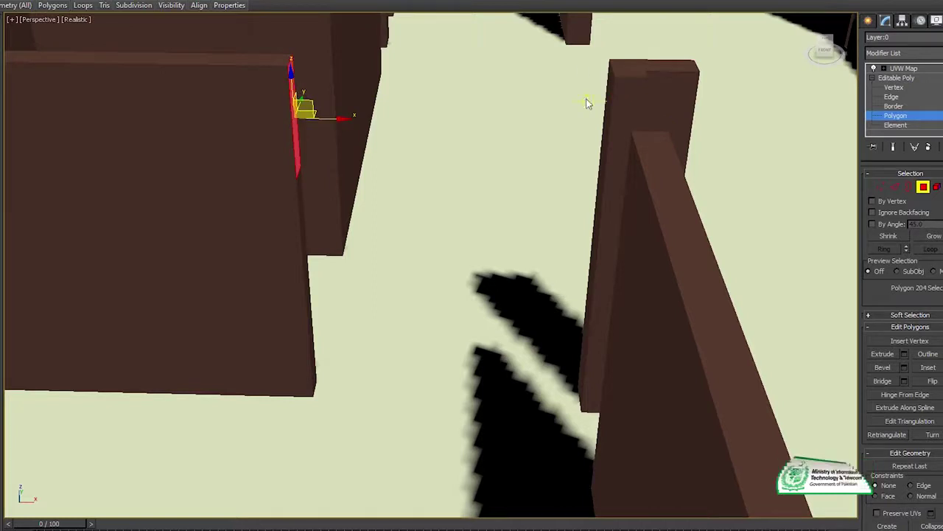
Add the pillar's upper face, bridge the two faces into a lintel, and activate the Top view
left_click(604, 111, "ctrl")
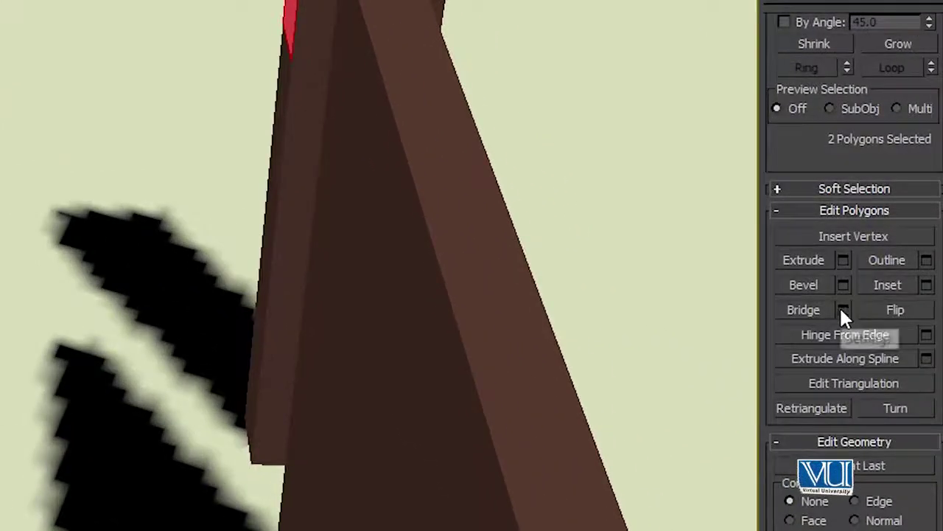
left_click(841, 310)
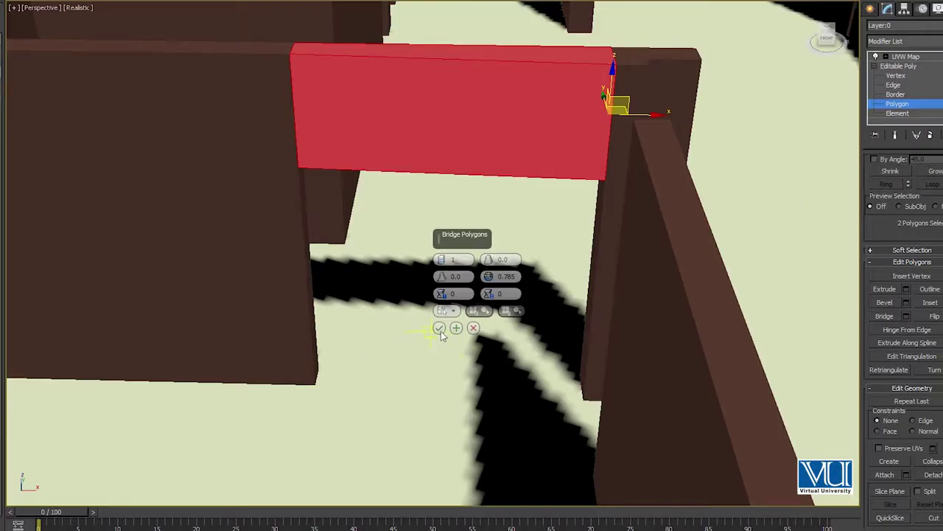
left_click(439, 329)
scroll(456, 314, "down", 5)
scroll(457, 321, "down", 2)
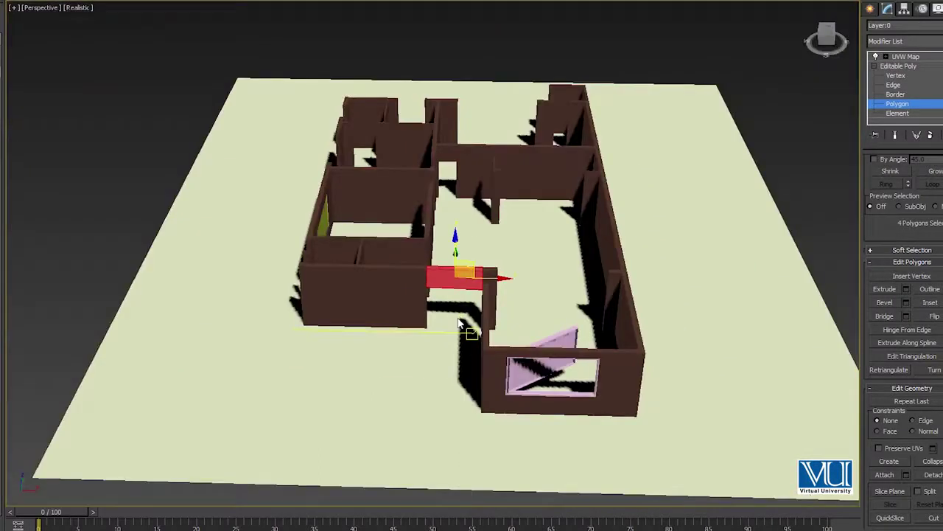
key("alt+w")
left_click(146, 123)
In the maximized Top view, draw a sliding door across the wall opening and set its depth
key("alt+w")
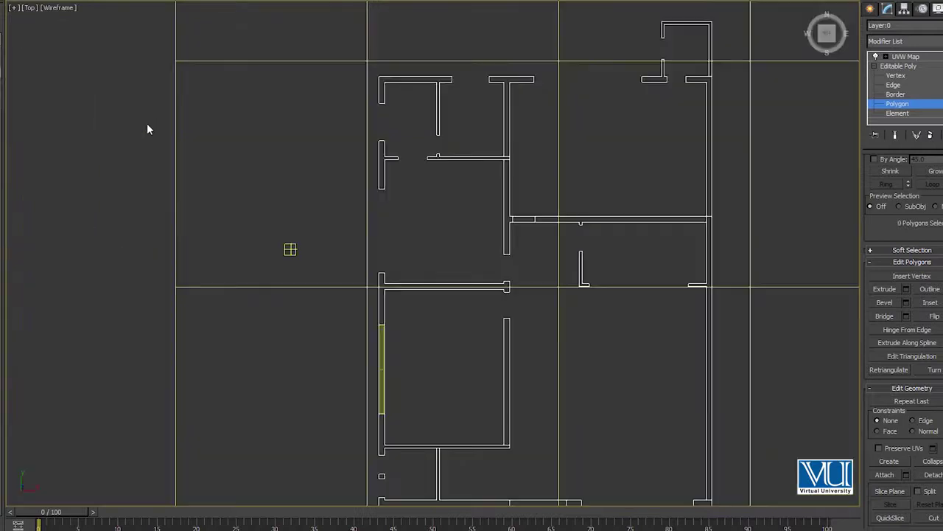
scroll(431, 232, "up", 5)
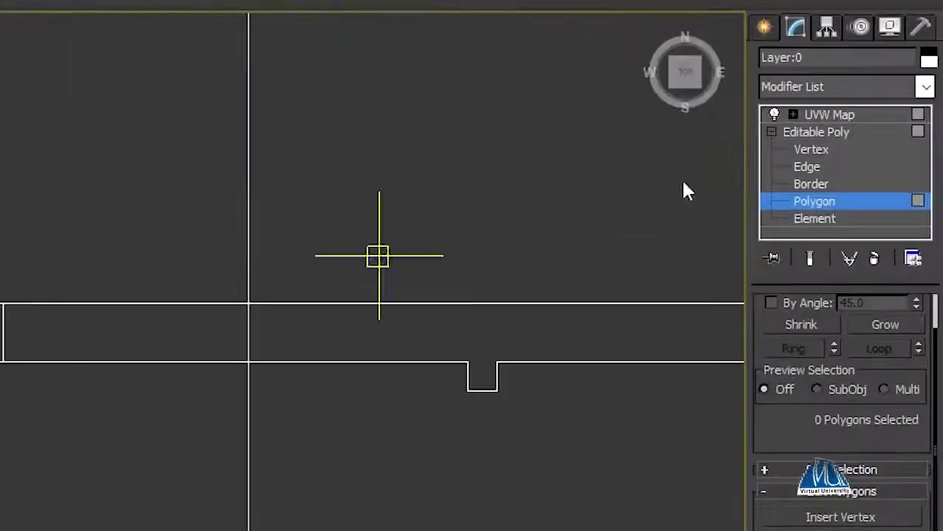
left_click(772, 29)
left_click(839, 93)
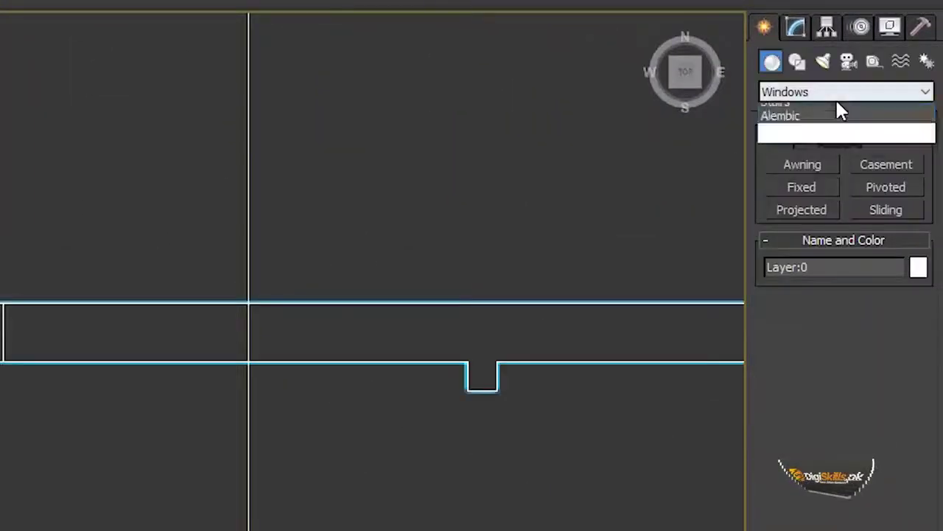
left_click(785, 198)
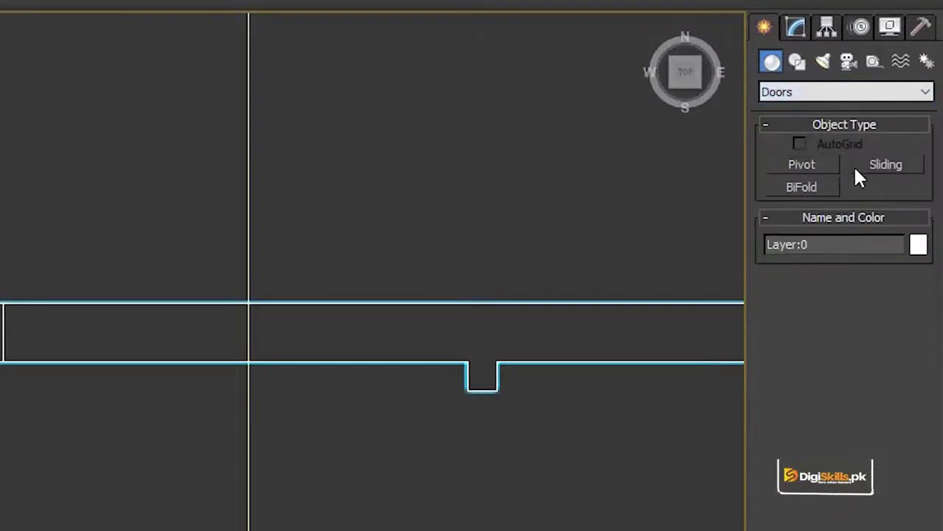
left_click(886, 166)
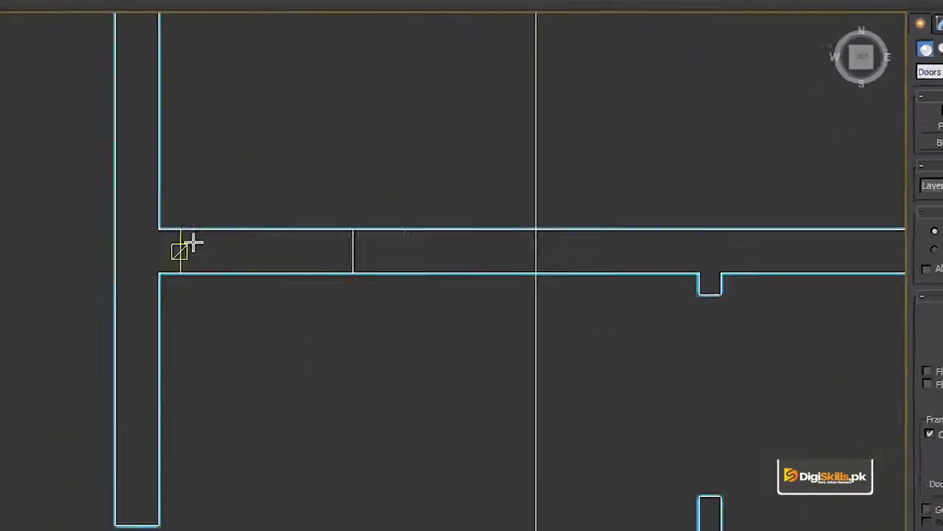
left_click_drag(280, 213, 443, 211)
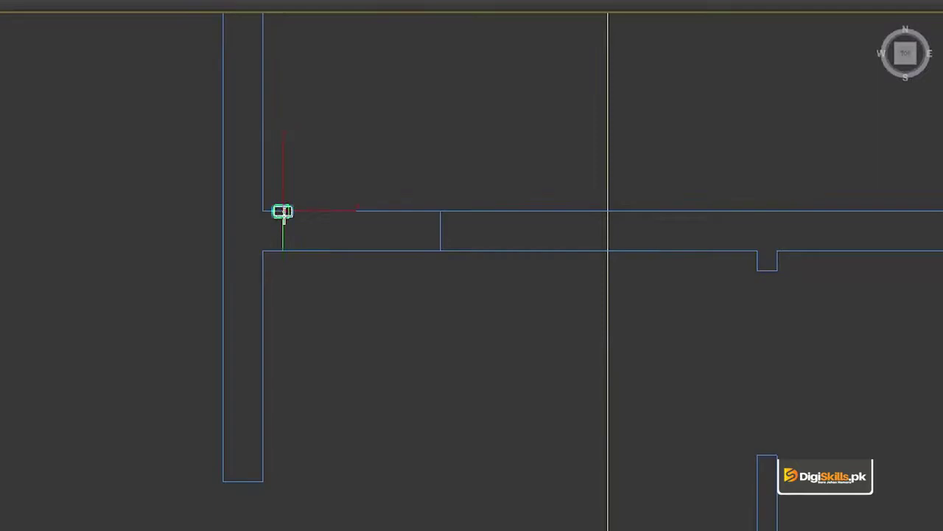
left_click(437, 248)
Reframe the floor plan and start another sliding door at the opening's corner
scroll(489, 314, "down", 8)
middle_click_drag(489, 322, 444, 240)
scroll(389, 431, "up", 5)
scroll(387, 396, "up", 3)
scroll(393, 401, "up", 2)
scroll(393, 400, "down", 1)
scroll(394, 400, "down", 1)
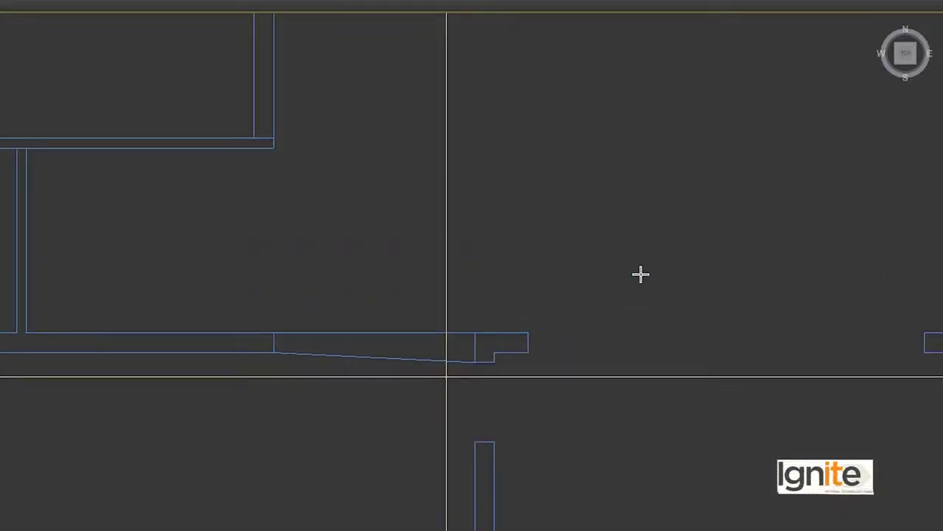
scroll(461, 412, "up", 2)
left_click(488, 253)
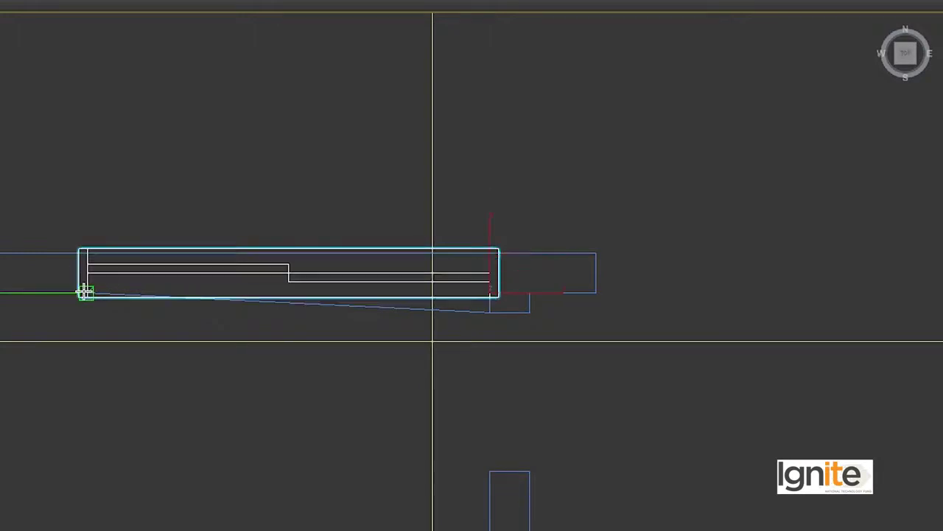
scroll(200, 265, "down", 4)
scroll(204, 268, "down", 4)
middle_click_drag(213, 263, 225, 310)
scroll(233, 241, "up", 2)
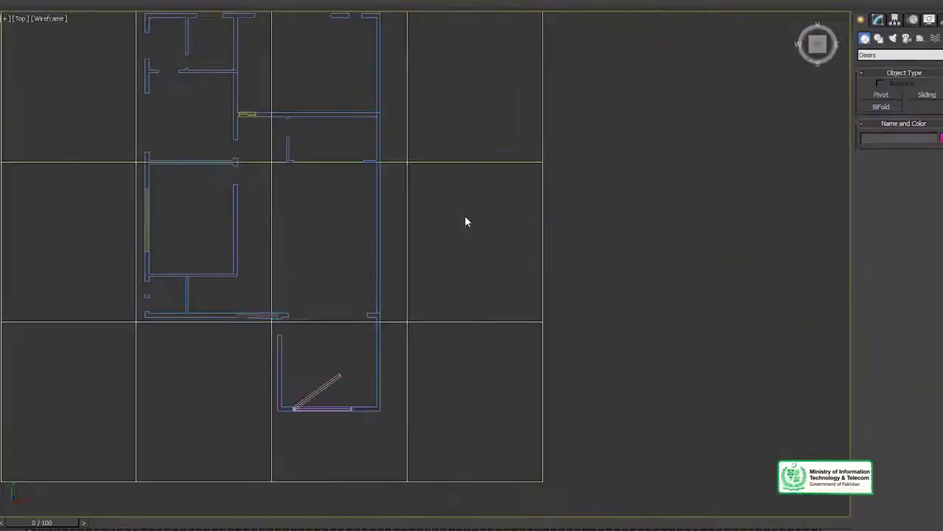
In the maximized Perspective view, set the new sliding door's Height to 7'0"
key("alt+w")
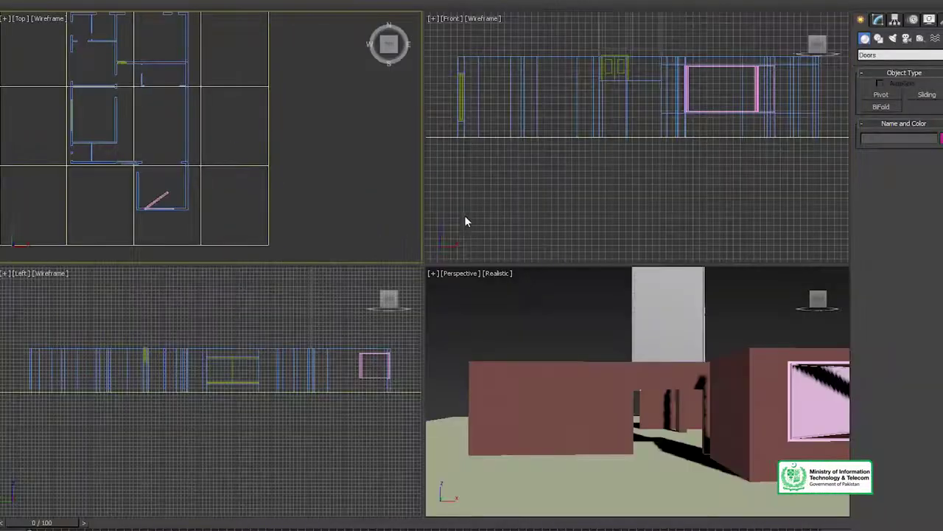
key("alt+w")
scroll(582, 324, "down", 5)
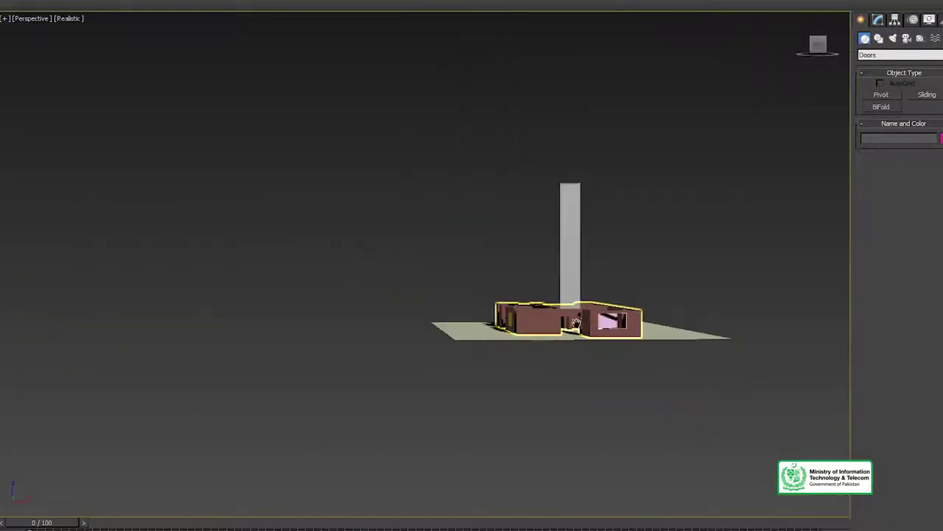
left_click_drag(816, 50, 814, 66)
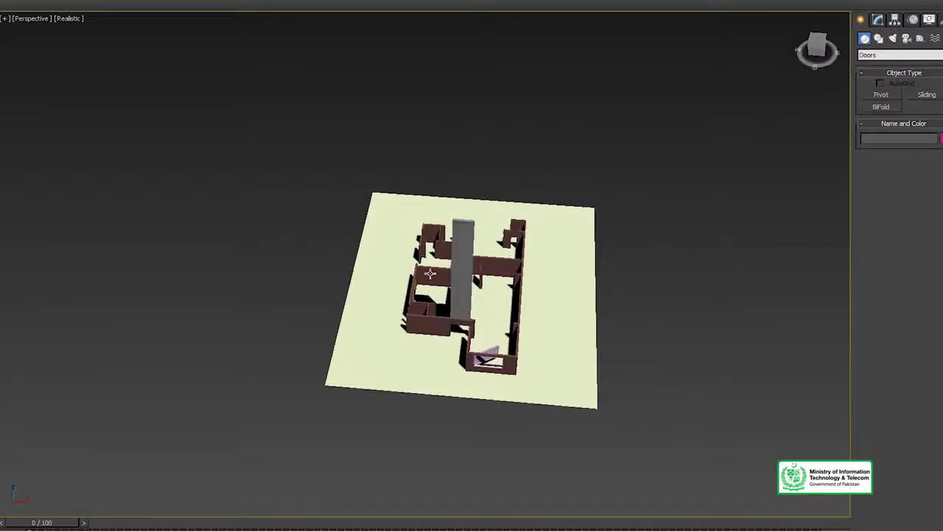
left_click(460, 255)
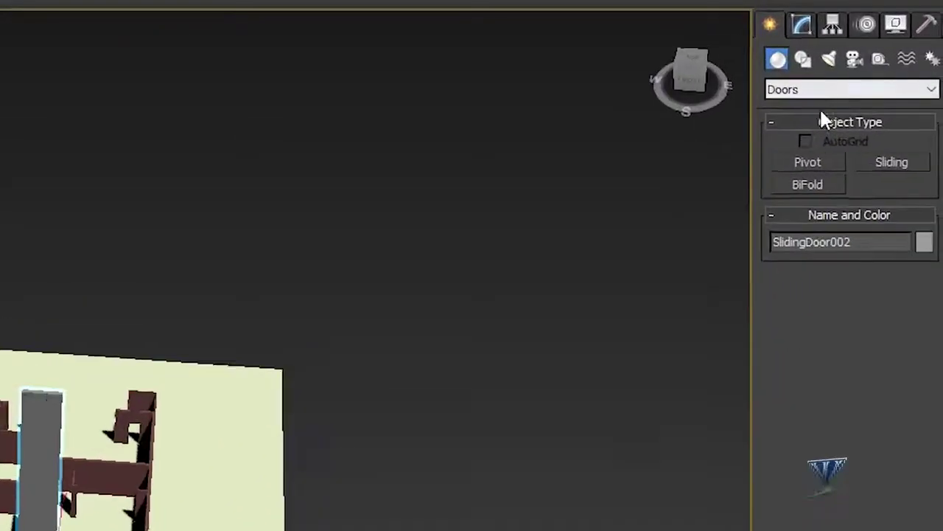
left_click(801, 26)
type("7'")
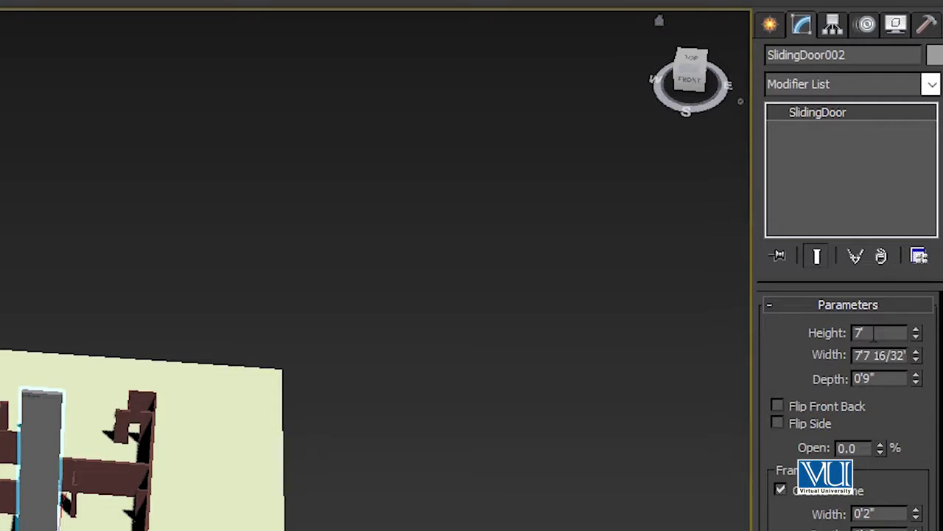
key("Return")
Move the new sliding door down to floor level at Z 0'0"
scroll(347, 386, "up", 5)
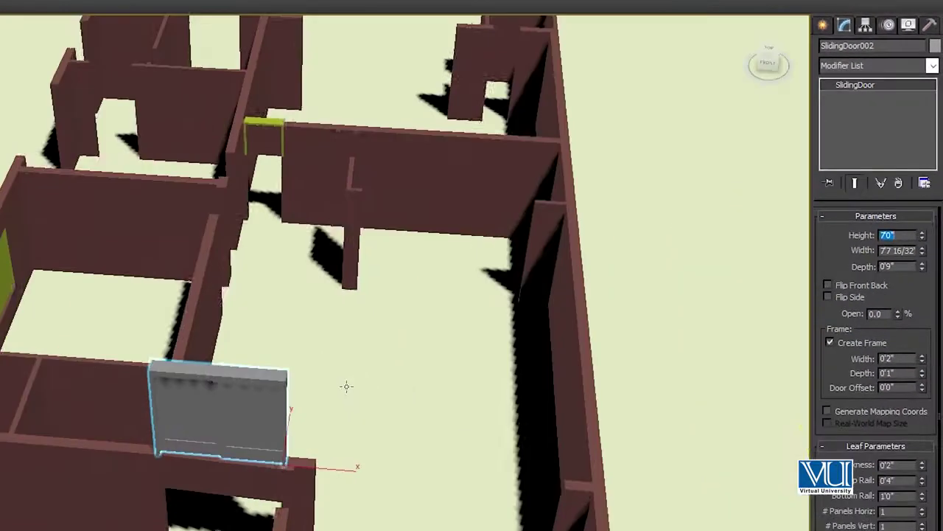
scroll(371, 348, "up", 2)
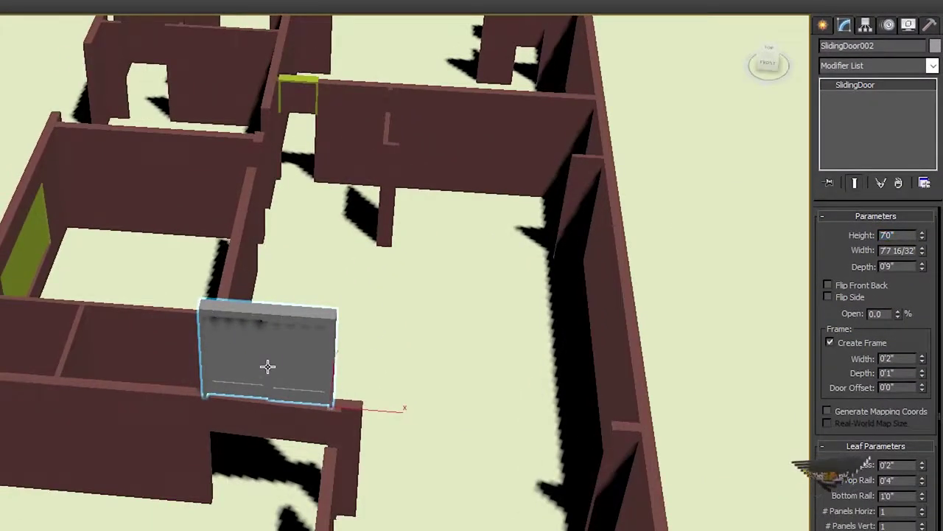
key("w")
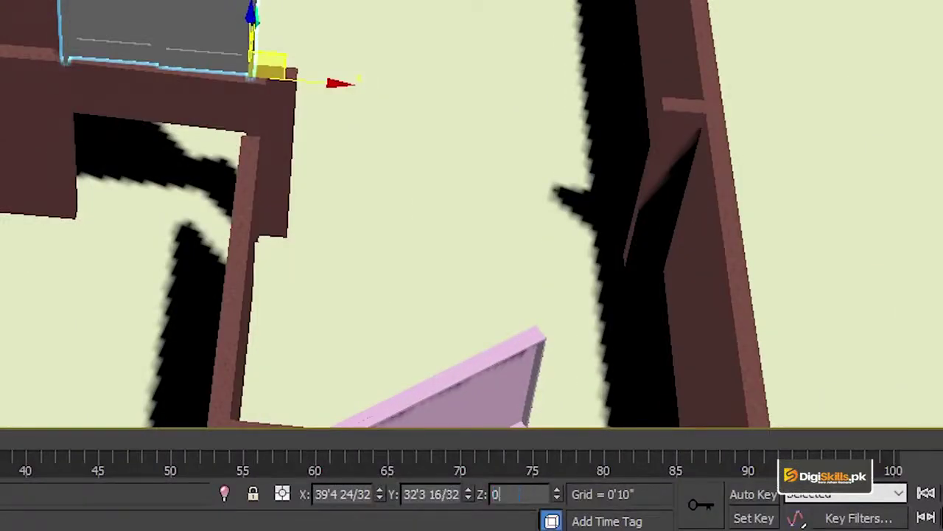
key("Return")
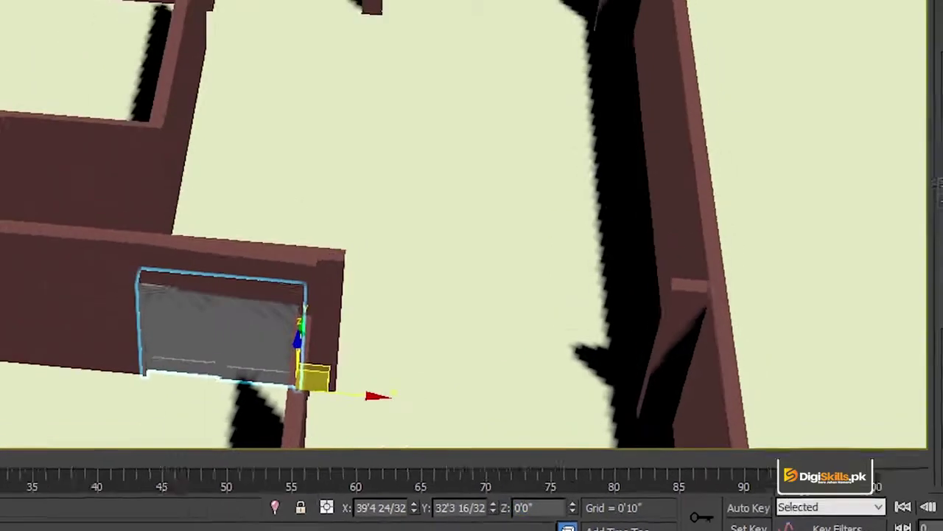
scroll(438, 154, "up", 3)
scroll(442, 133, "up", 2)
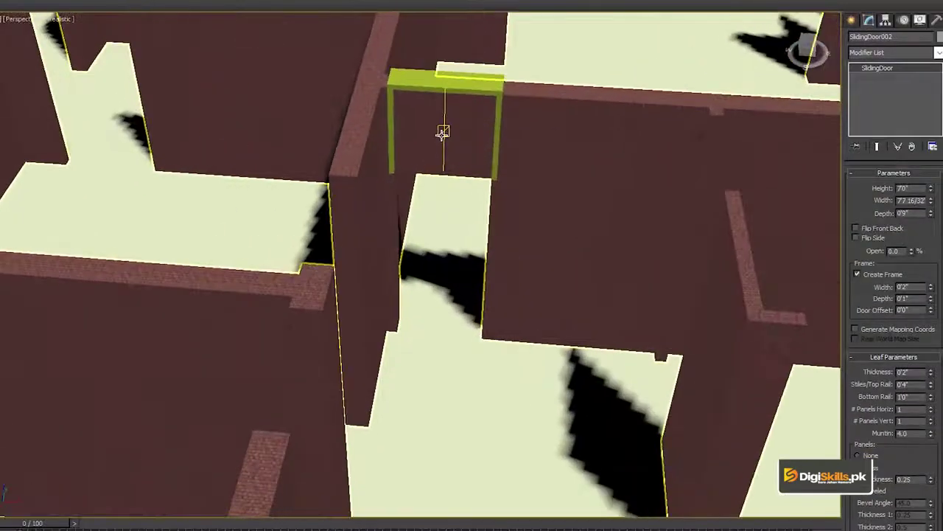
middle_click_drag(442, 132, 446, 84, "alt")
left_click(447, 80)
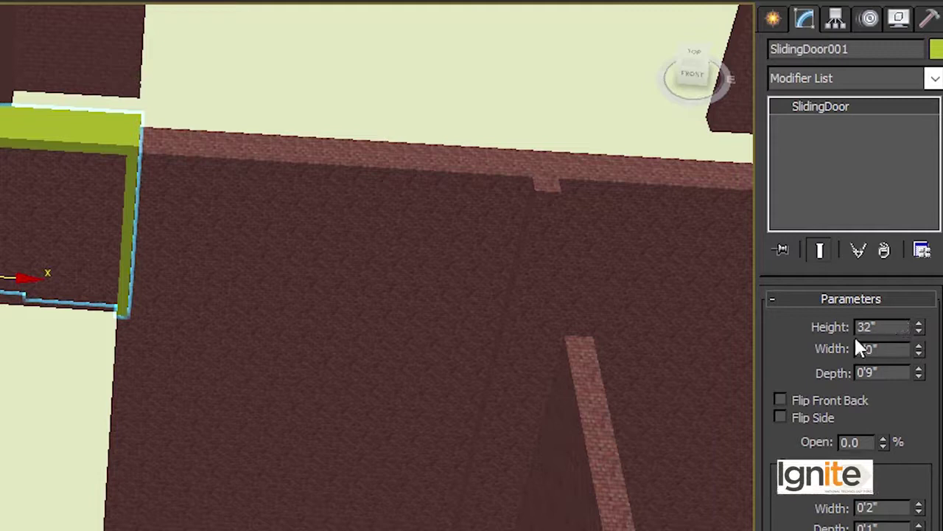
Change SlidingDoor001's Height from 32" to 7'0" and set its Z to 0'0"
double_click(890, 328)
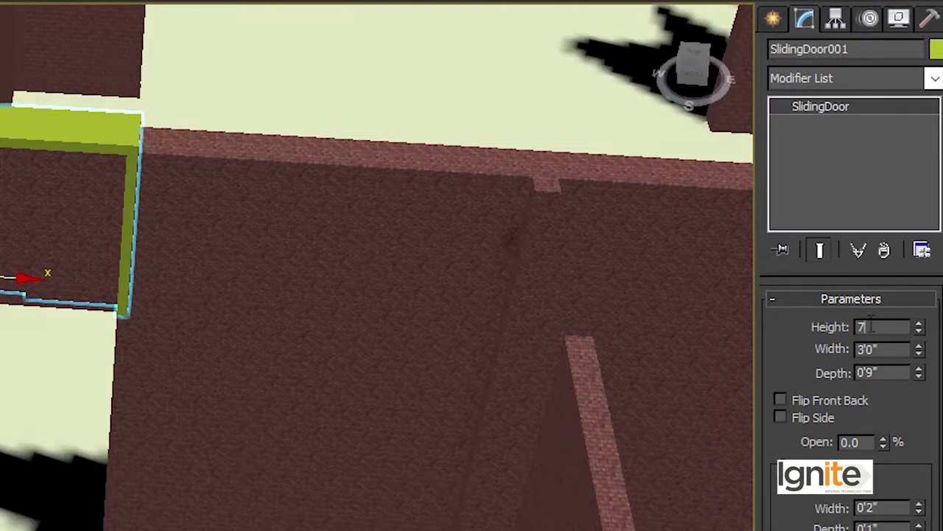
key("Return")
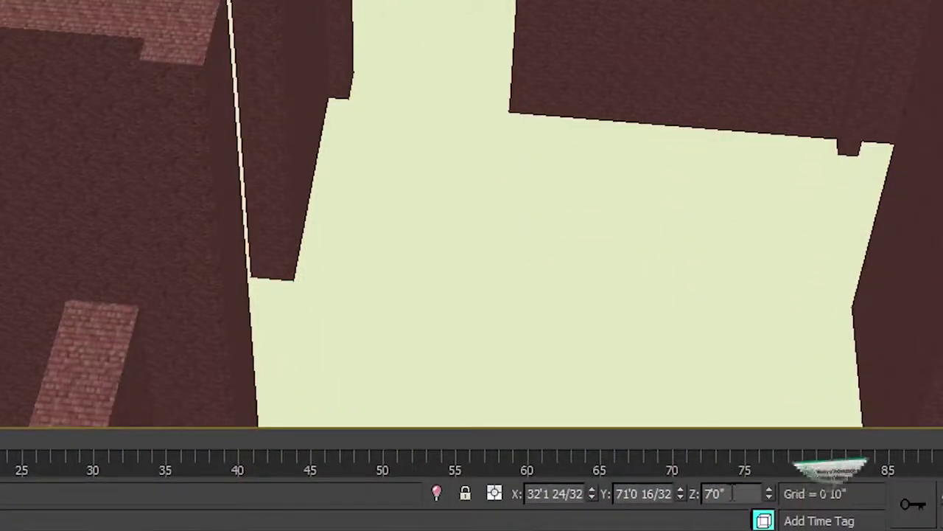
double_click(732, 493)
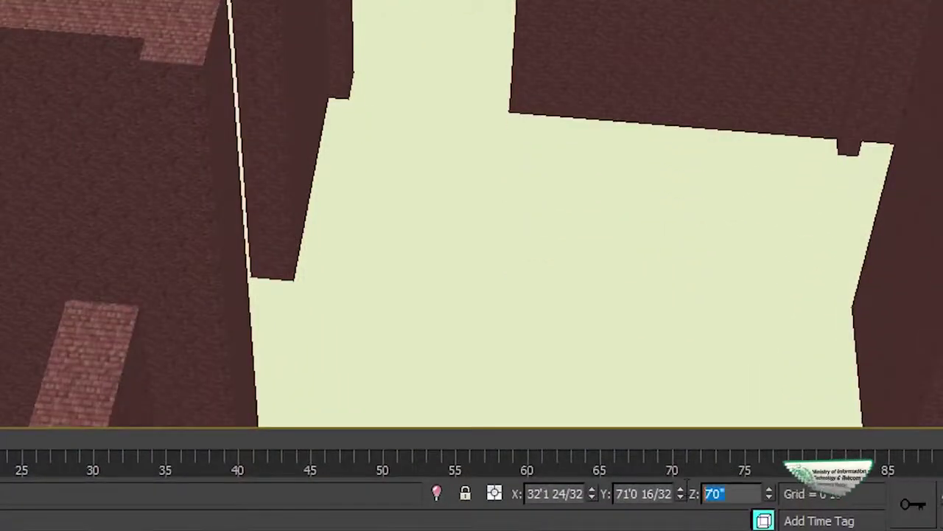
key("Return")
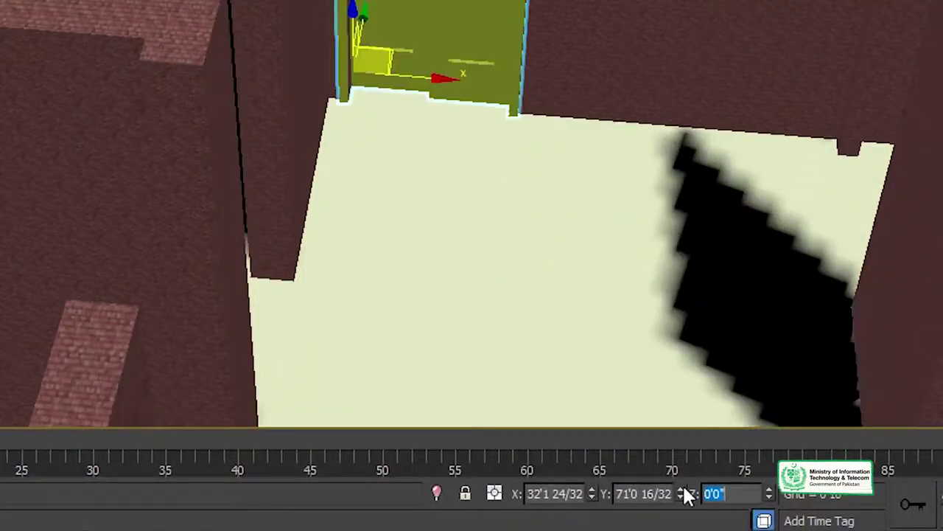
scroll(480, 368, "down", 3)
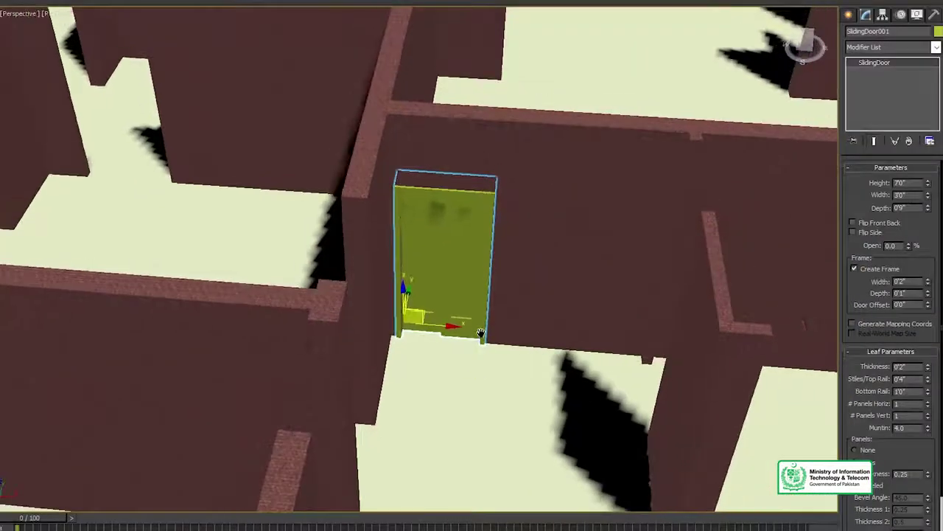
scroll(507, 235, "down", 3)
scroll(507, 295, "down", 3)
scroll(507, 301, "down", 2)
middle_click_drag(507, 301, 497, 305, "alt")
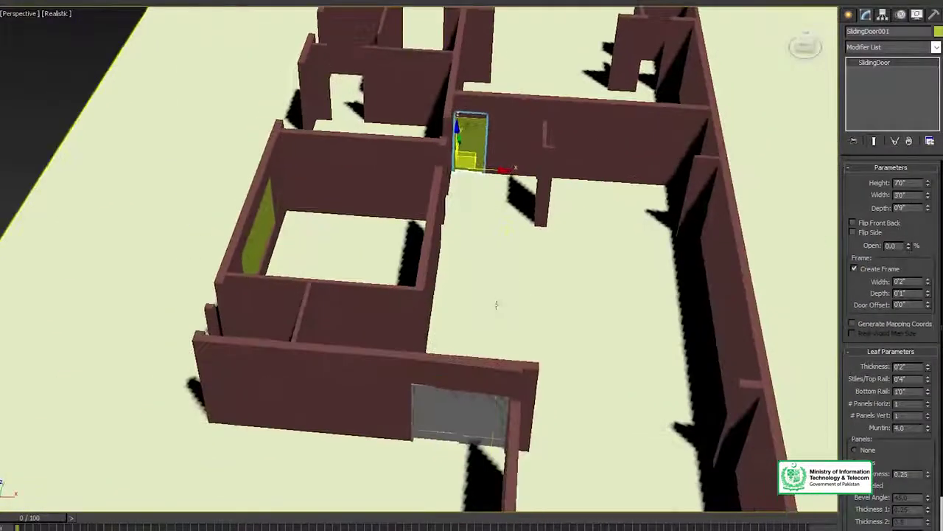
scroll(486, 353, "up", 5)
middle_click_drag(478, 371, 475, 373, "alt")
Select SlidingDoor002, tick Flip Side, and set its Open amount to 50%
left_click(459, 357)
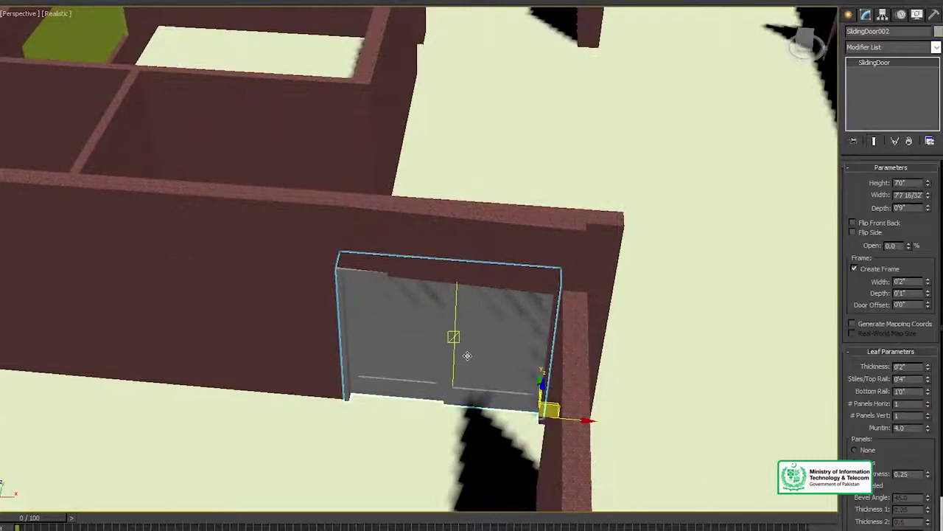
scroll(461, 309, "up", 4)
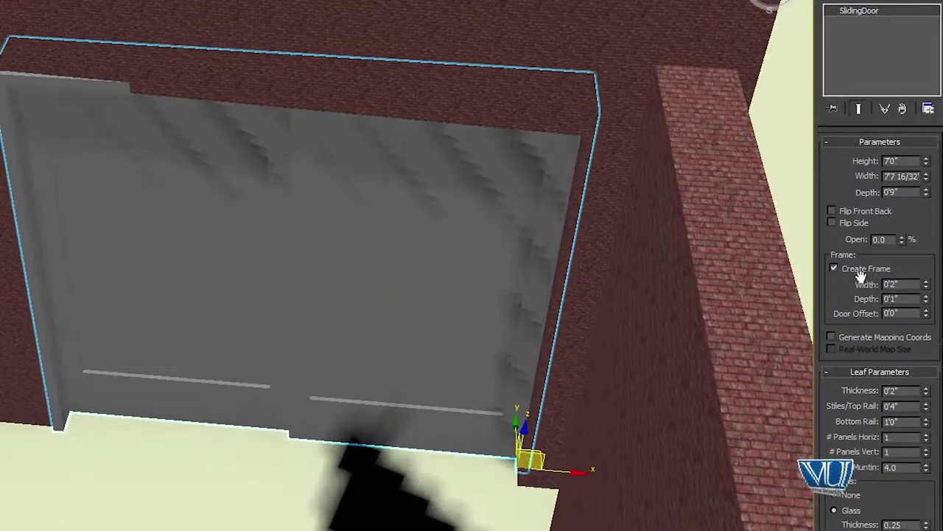
left_click(841, 225)
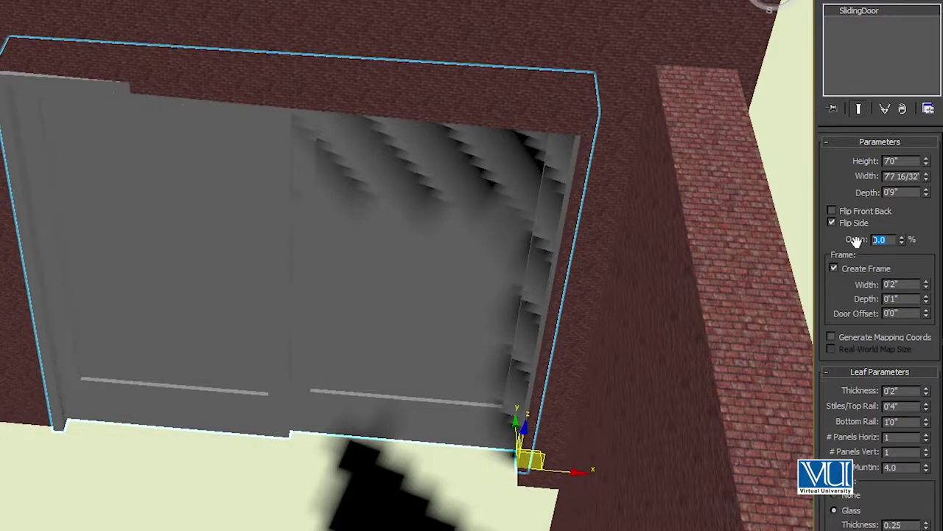
type("40")
key("Return")
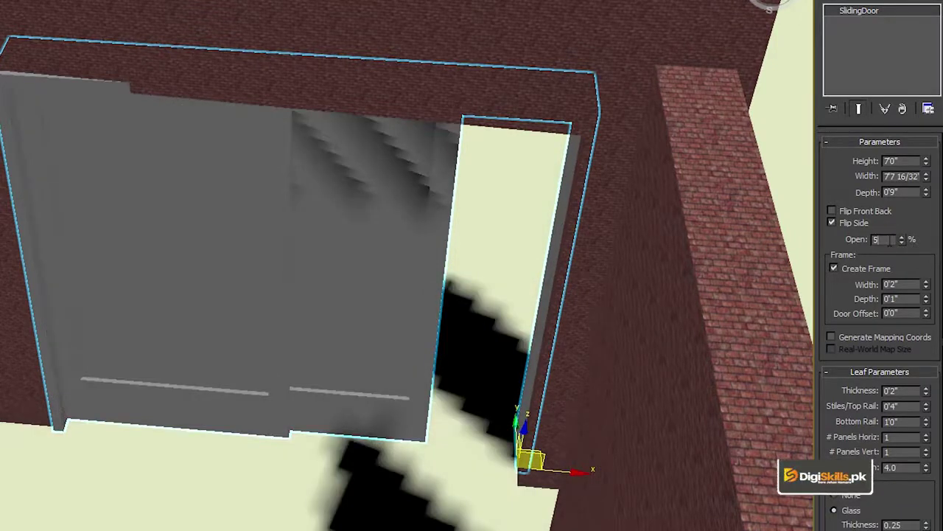
type("50")
key("Return")
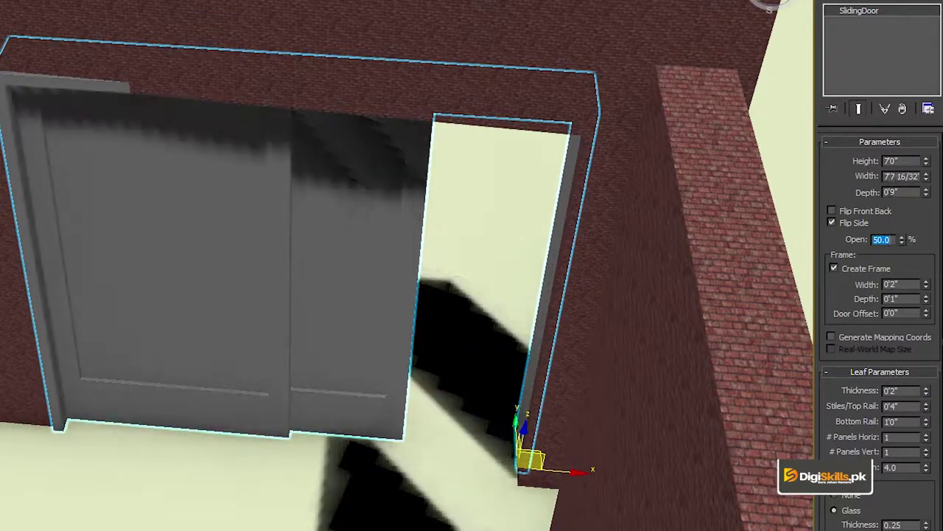
scroll(636, 261, "down", 2)
scroll(632, 260, "down", 4)
scroll(628, 259, "down", 3)
scroll(560, 295, "down", 5)
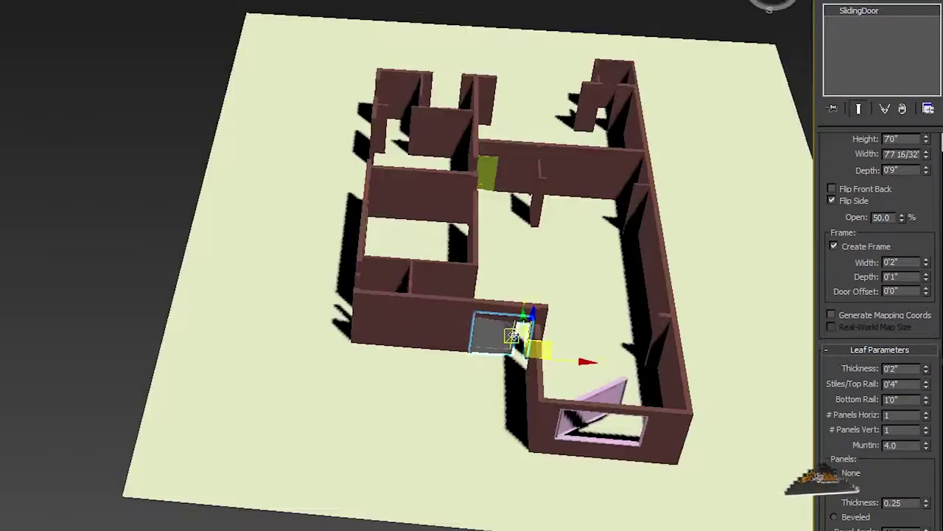
scroll(560, 265, "down", 2)
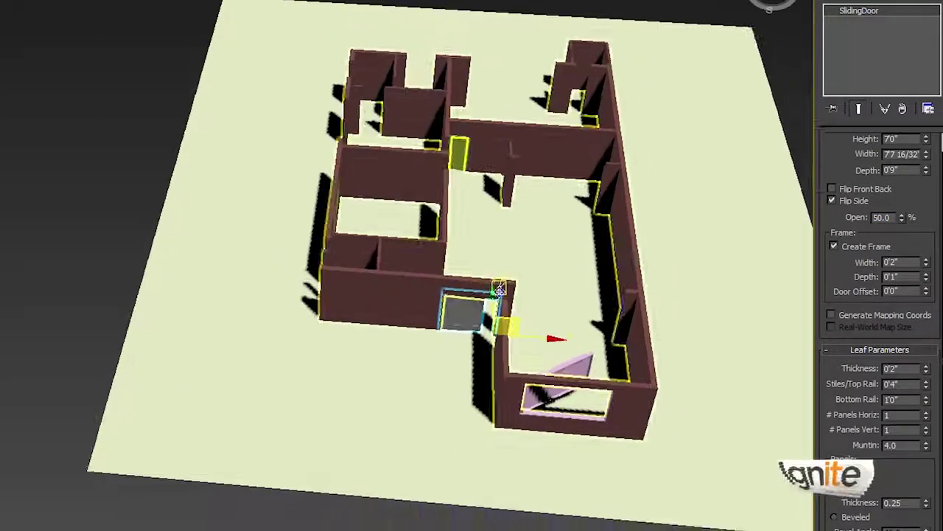